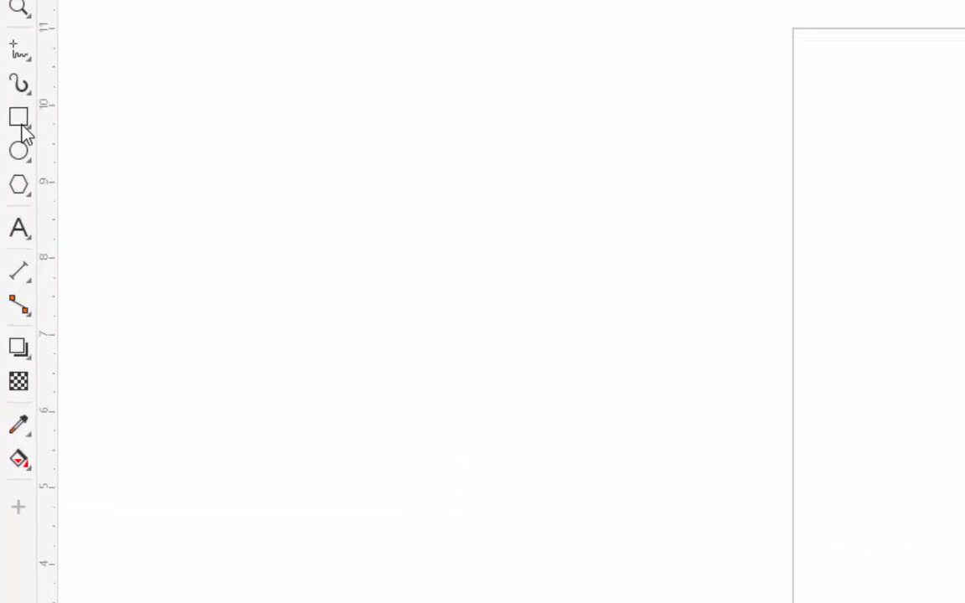
- Draw a square about 3.8 inches wide and centre it on the page
left_click(20, 110)
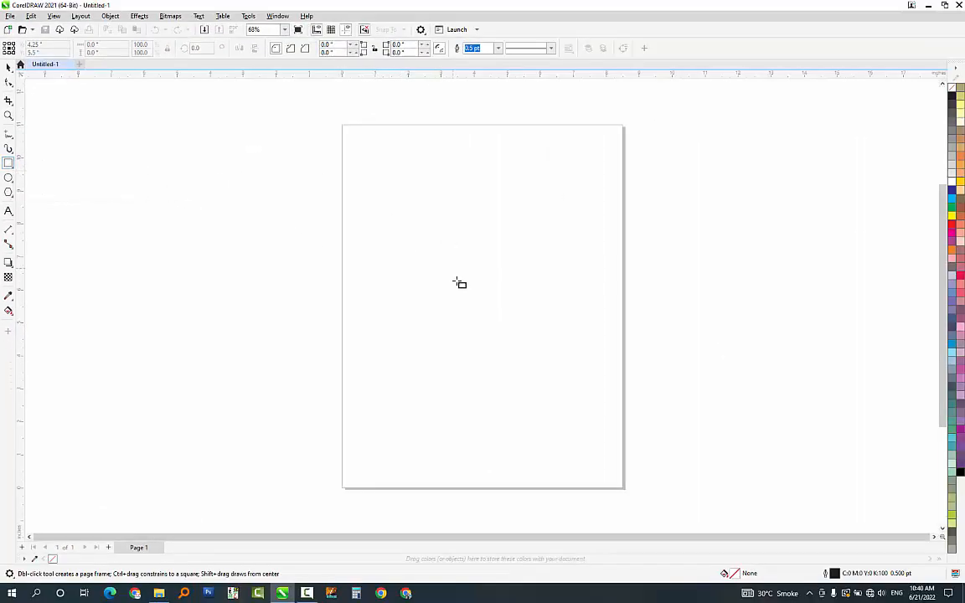
left_click_drag(444, 198, 539, 324)
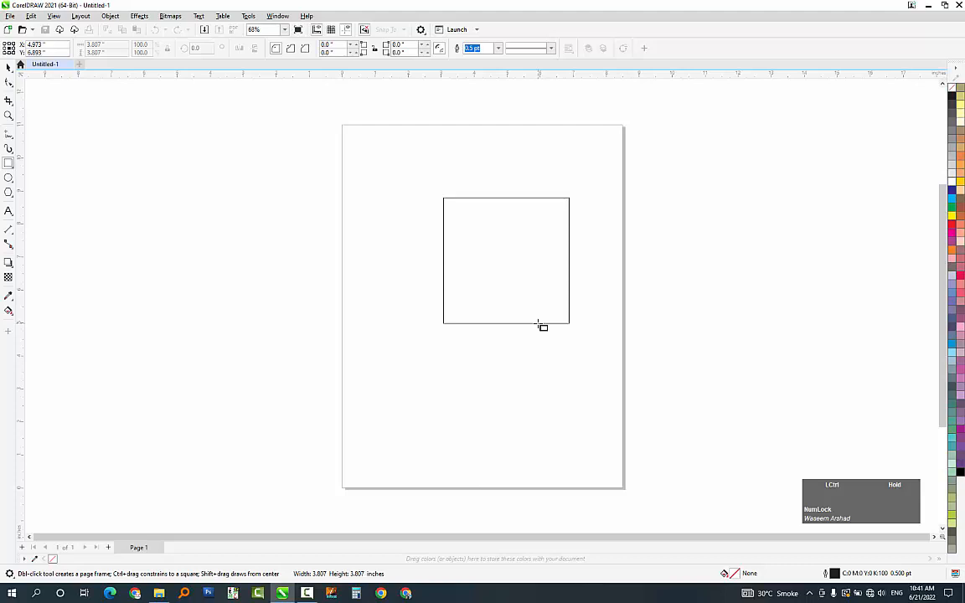
left_click_drag(539, 324, 539, 325)
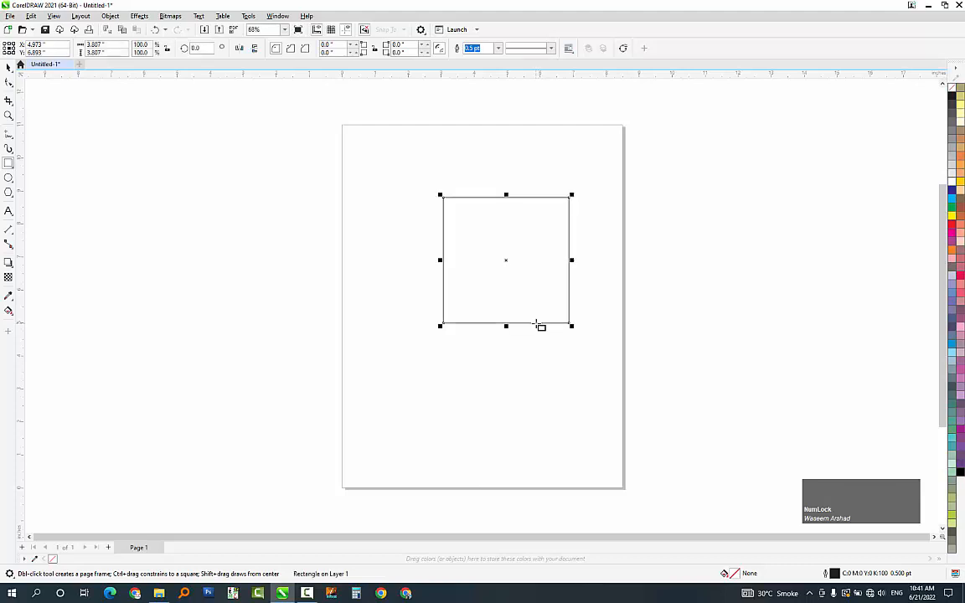
key("p")
left_click(7, 69)
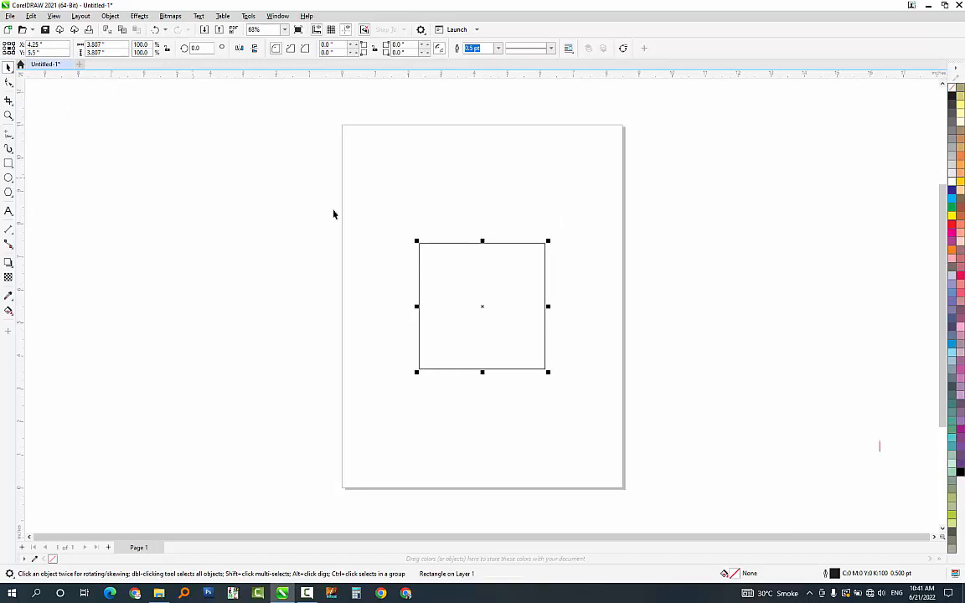
- Convert the square to curves and add midpoint nodes between its upper corner nodes
left_click(9, 85)
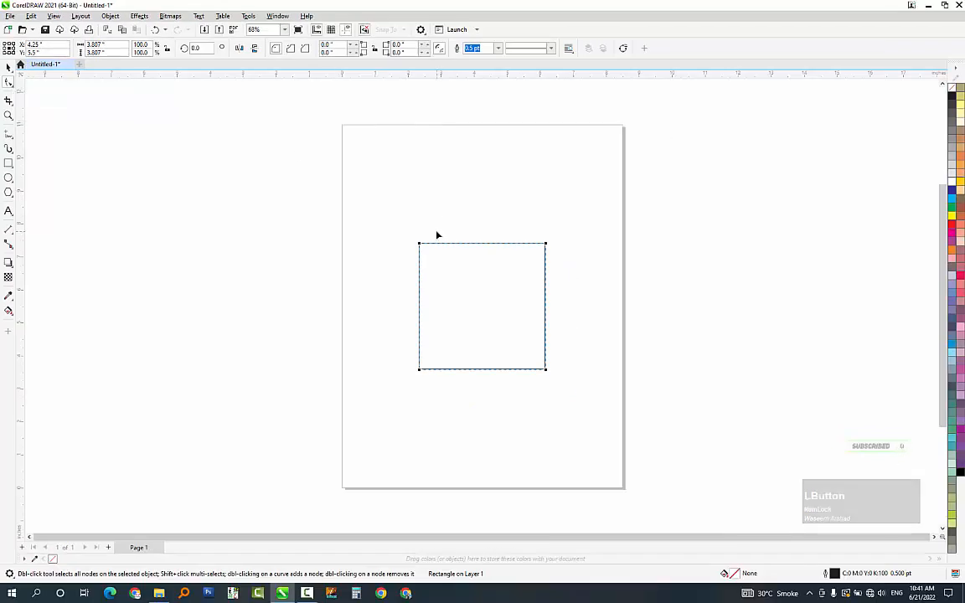
key("ctrl+q")
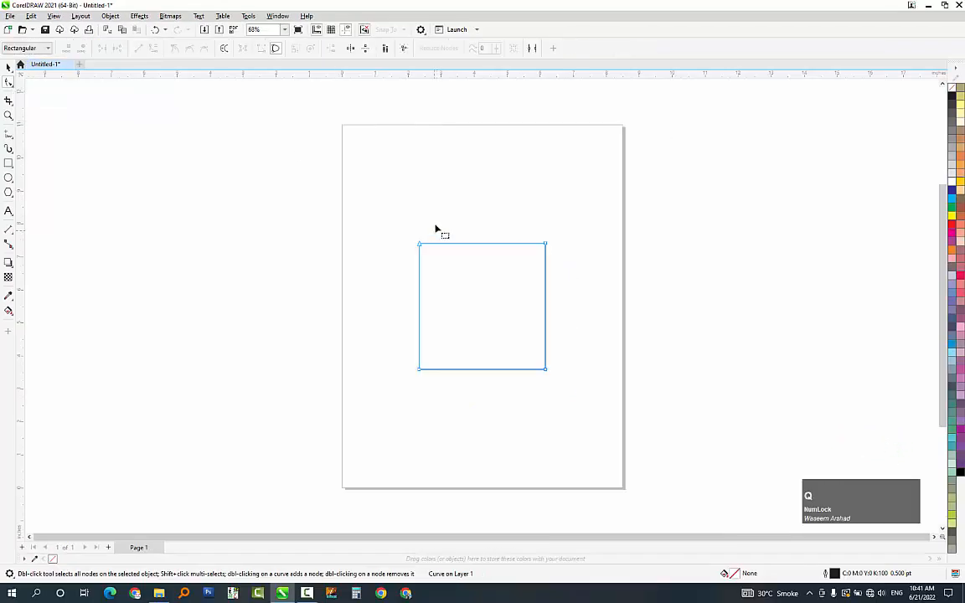
left_click_drag(634, 222, 350, 264)
left_click_drag(372, 188, 567, 288)
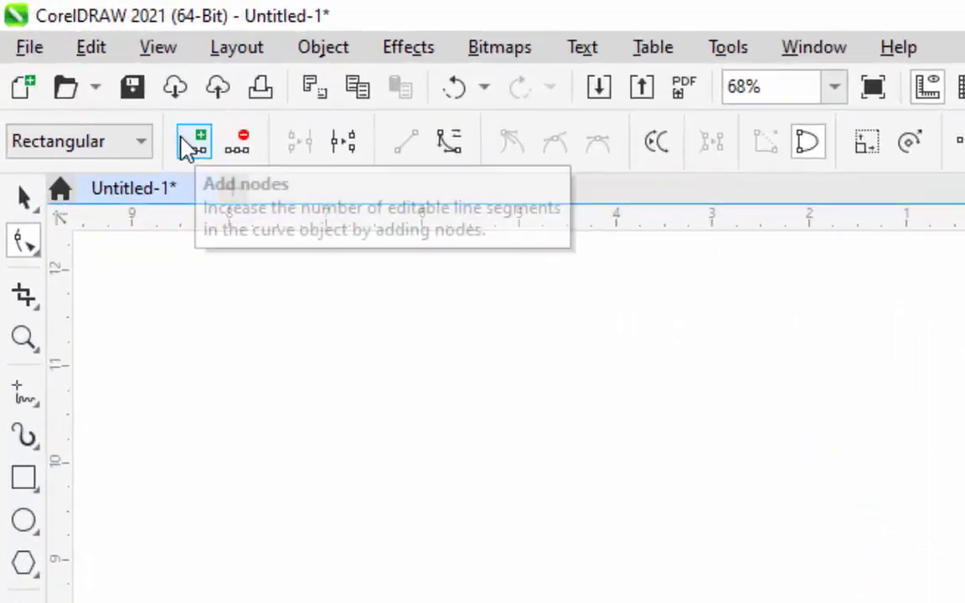
left_click(66, 48)
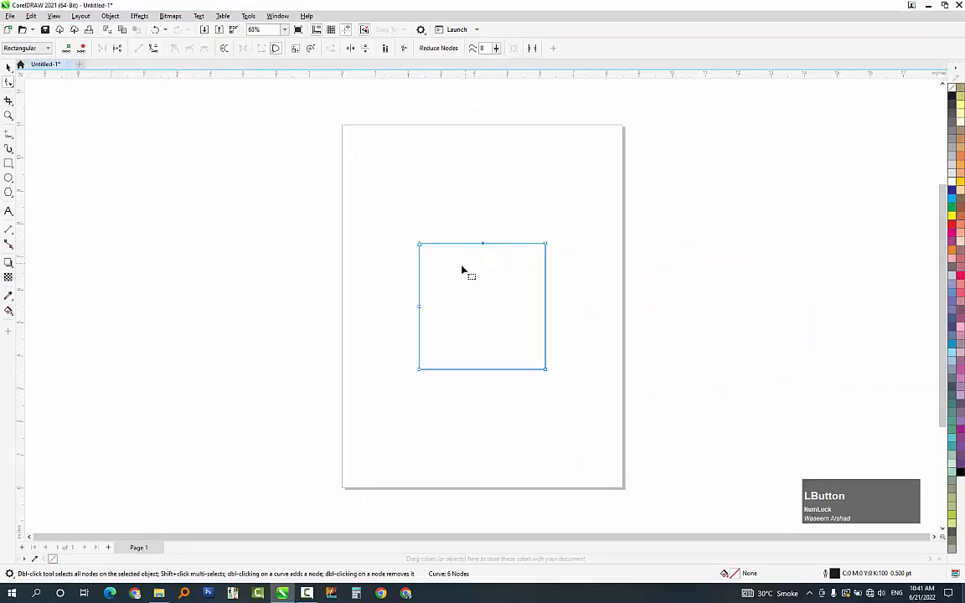
- Delete the left edge's midpoint node and both upper corner nodes, turning the square into a triangle
left_click_drag(383, 299, 447, 322)
left_click_drag(463, 287, 378, 323)
key("Delete")
left_click_drag(441, 220, 400, 263)
key("Delete")
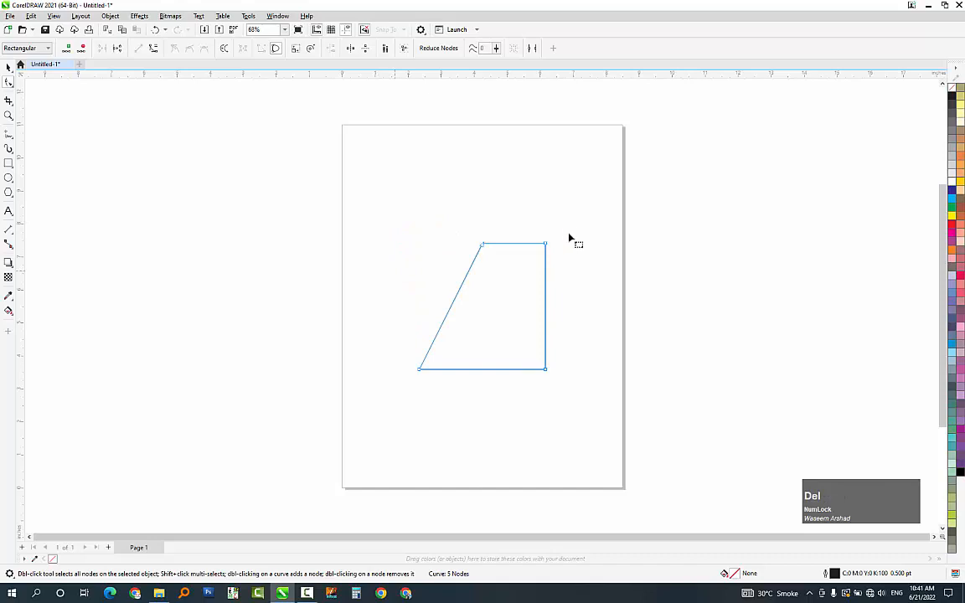
left_click_drag(574, 221, 517, 269)
key("Delete")
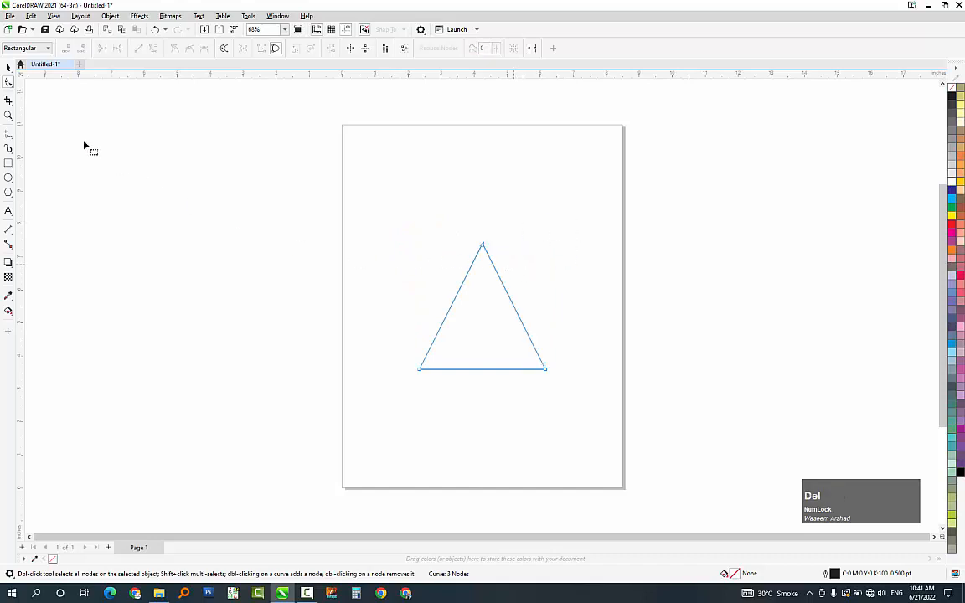
left_click(9, 66)
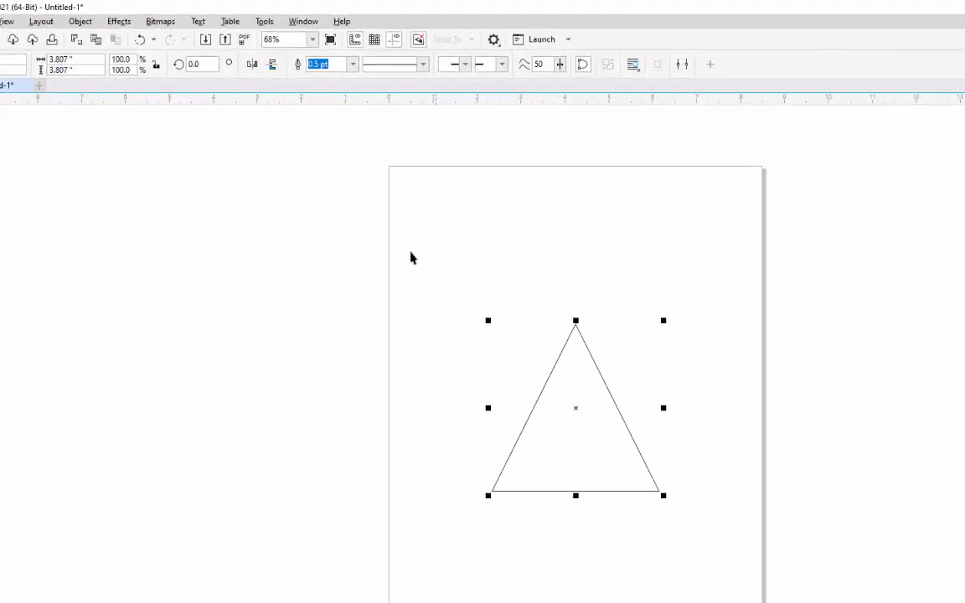
- Open the Corners docker for the selected triangle
left_click(264, 23)
mouse_move(304, 25)
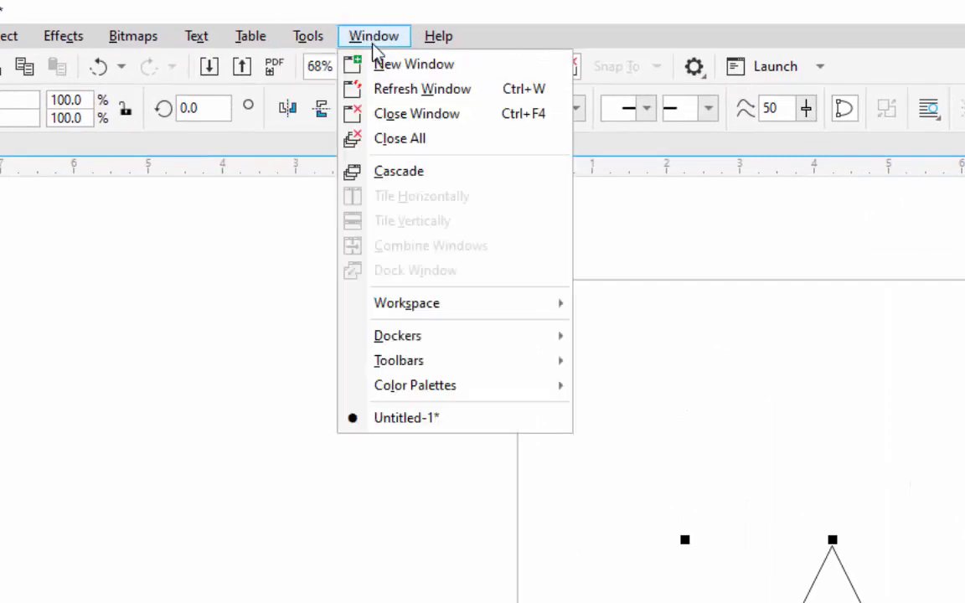
mouse_move(423, 344)
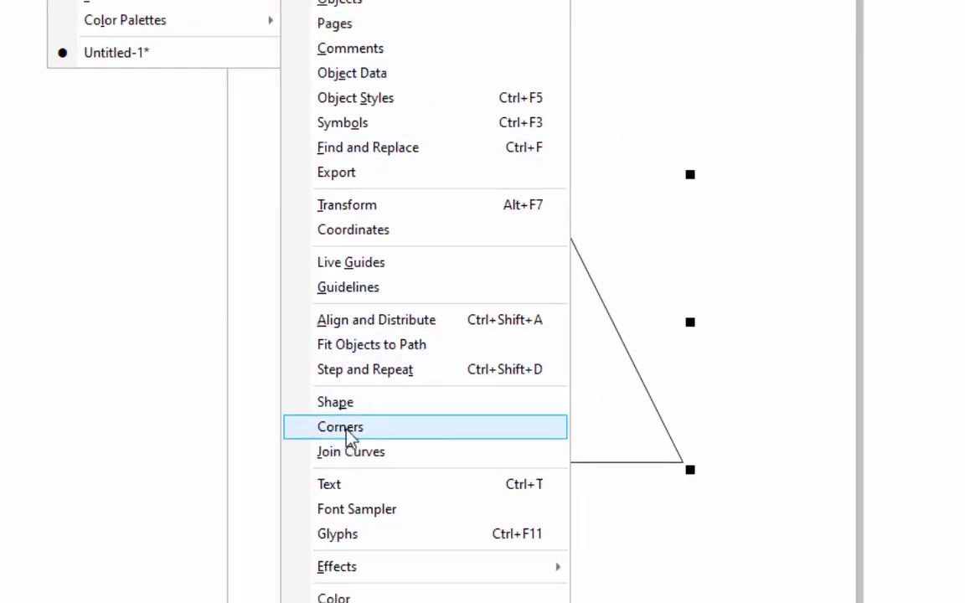
left_click(346, 429)
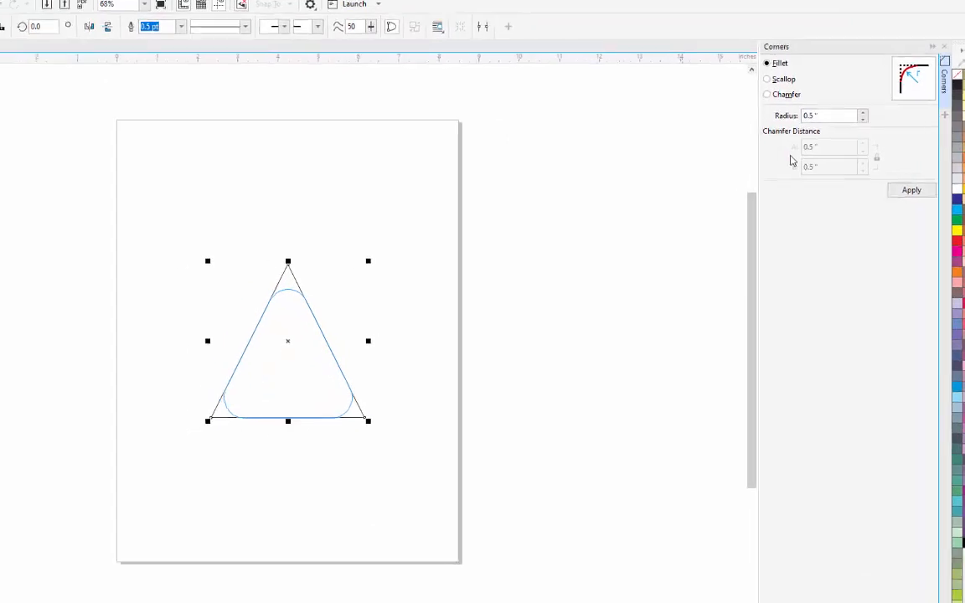
- Lower the triangle's fillet radius to 0.29 inches
left_click(853, 115)
left_click(852, 115)
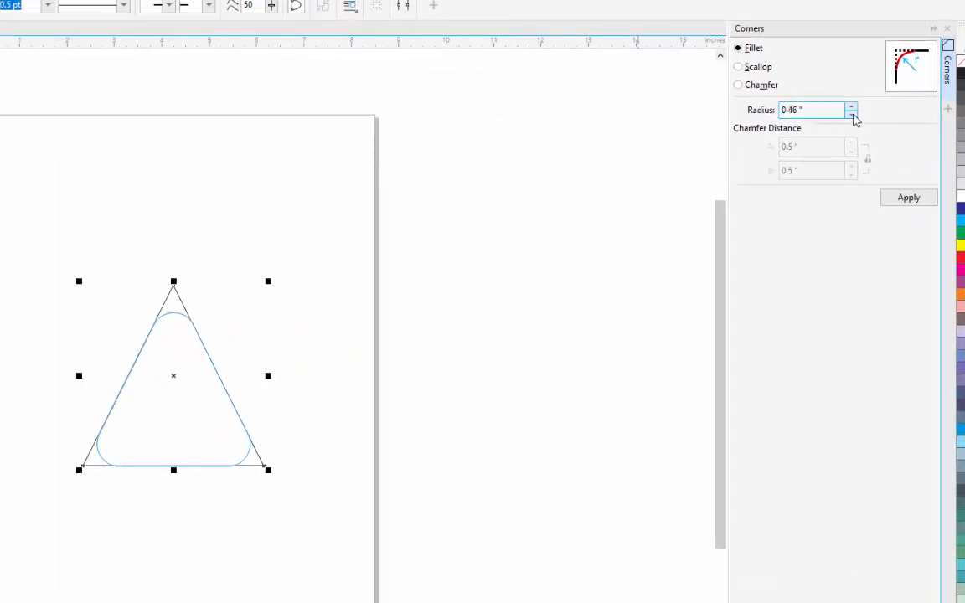
left_click(852, 114)
left_click(852, 114)
left_click(852, 115)
left_click(853, 115)
left_click(853, 115)
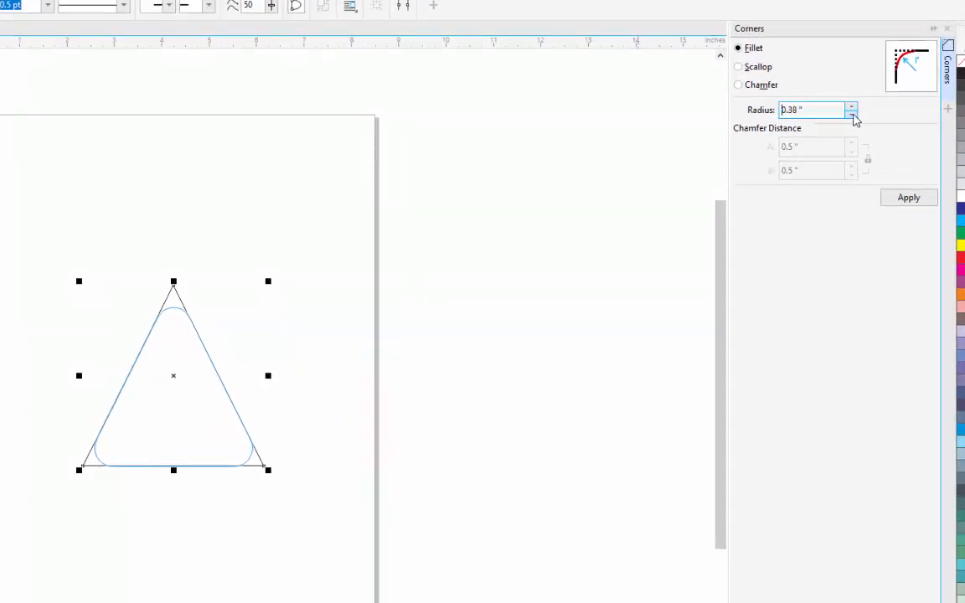
left_click(852, 115)
left_click(852, 115)
left_click(853, 115)
left_click(852, 115)
left_click(852, 115)
left_click(852, 115)
left_click(852, 115)
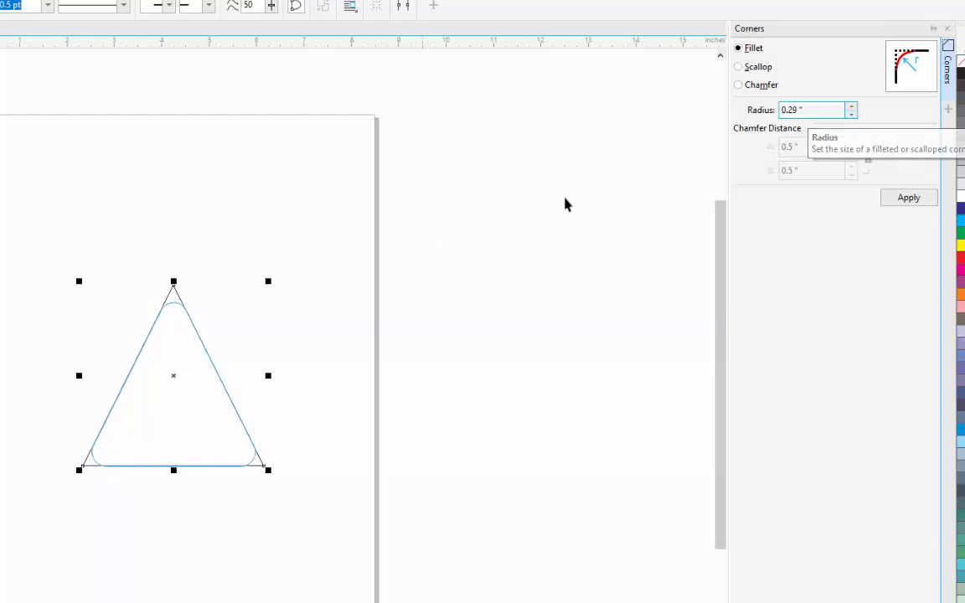
- Fillet the triangle's corners with a 0.41 inch radius and close the corner settings
left_click(851, 106)
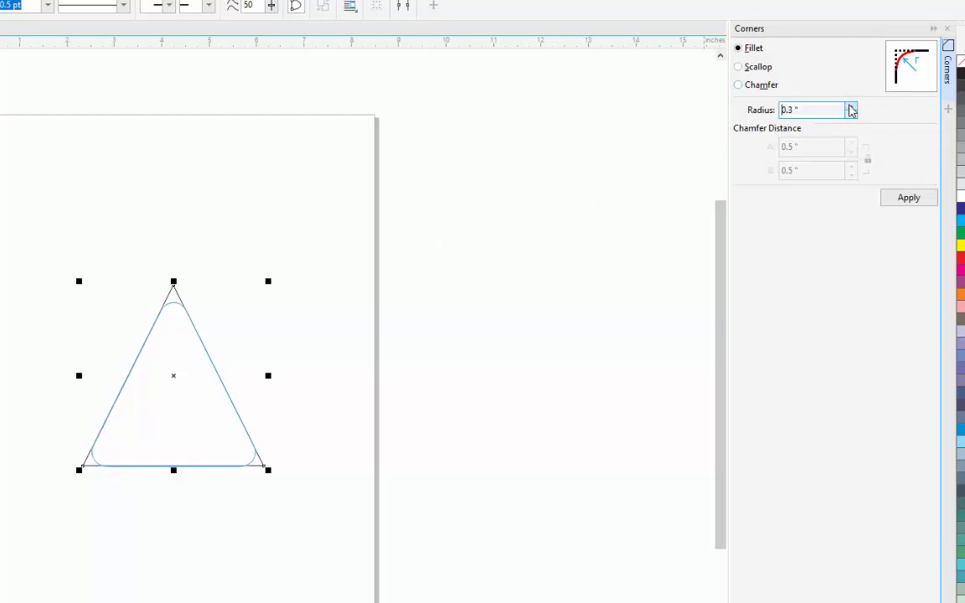
left_click(851, 107)
left_click(851, 106)
left_click(851, 107)
left_click(851, 106)
left_click(851, 107)
left_click(851, 106)
left_click(852, 107)
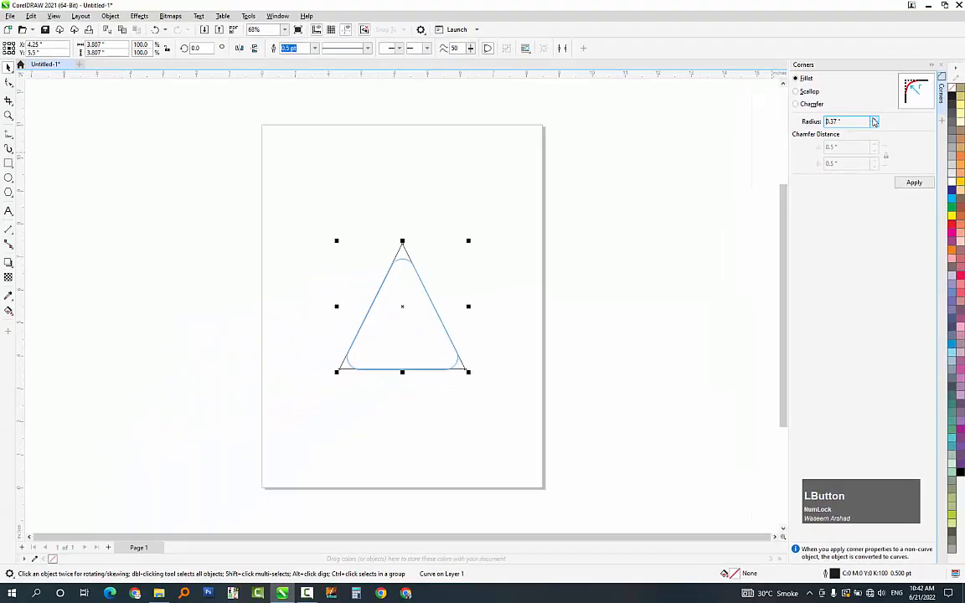
left_click(851, 106)
left_click(874, 121)
left_click(874, 120)
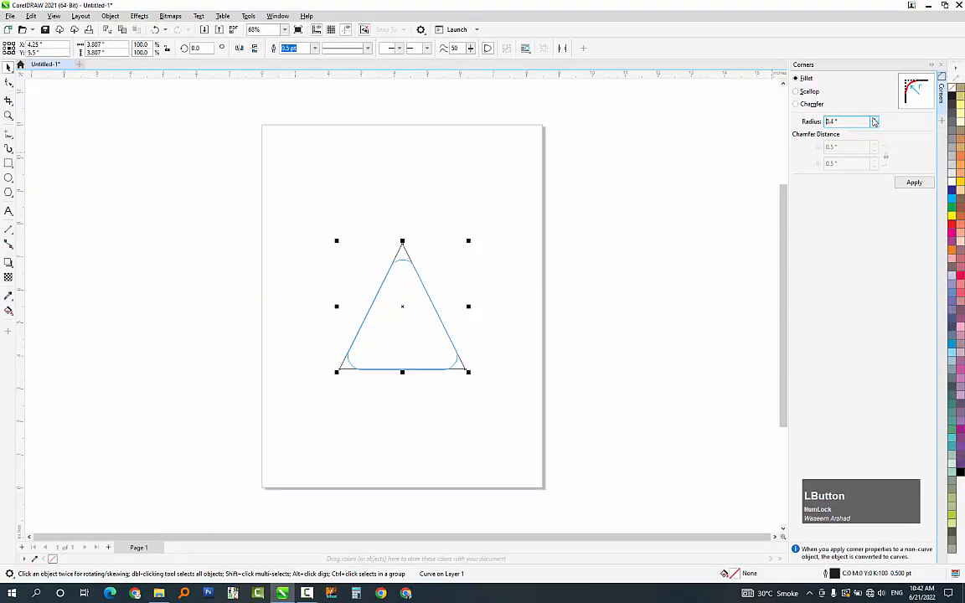
left_click(914, 182)
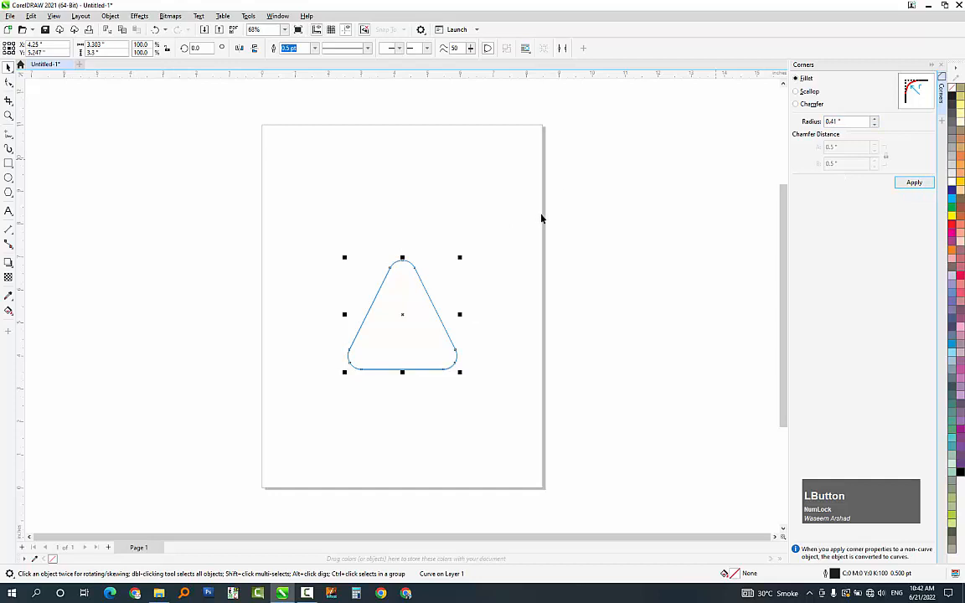
left_click(940, 65)
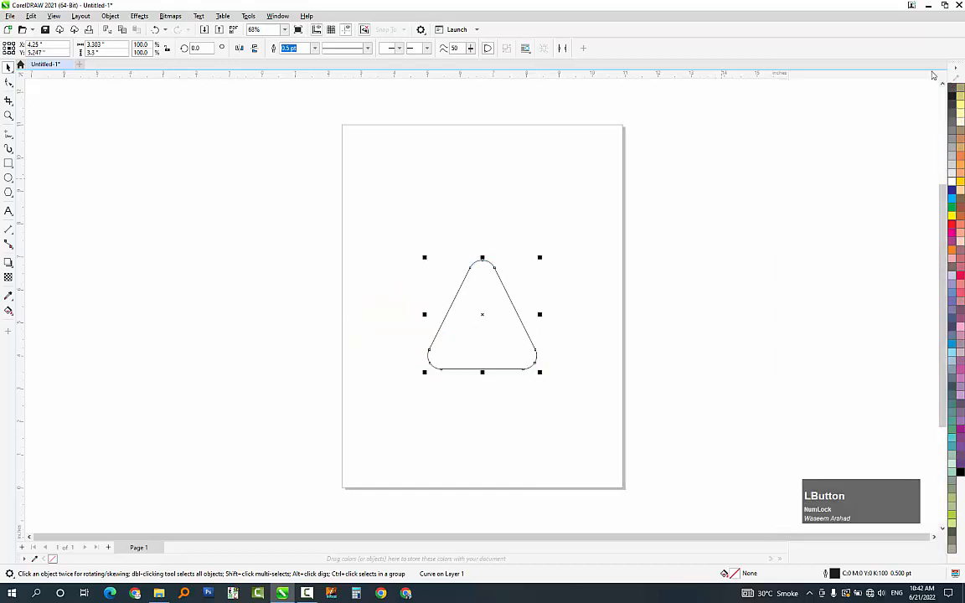
- Apply Break Curve Apart to the rounded triangle and move it up and slightly right, to about X 4.65, Y 6.54 inches
left_click(577, 218)
left_click(491, 299)
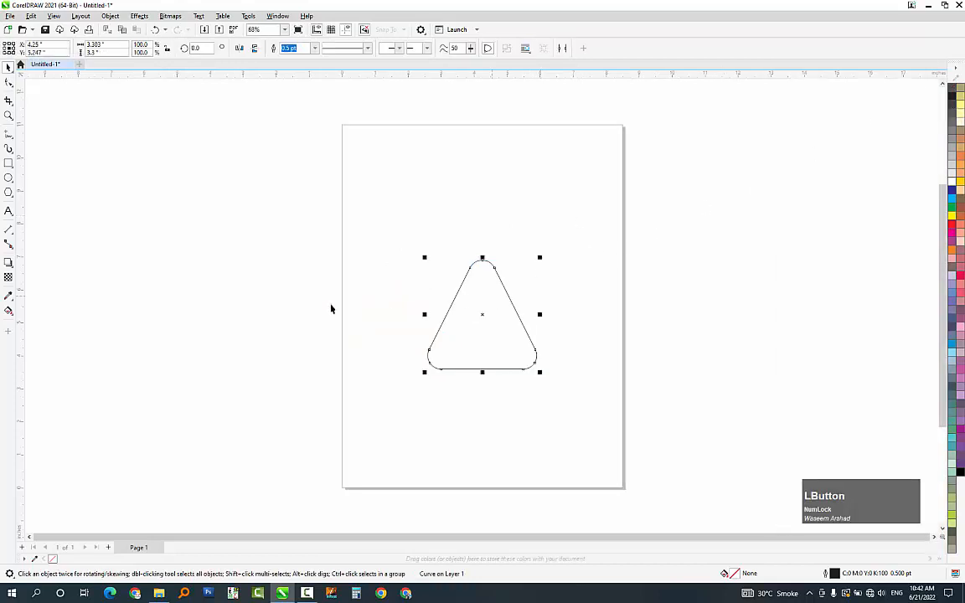
key("ctrl+k")
left_click_drag(500, 285, 514, 242)
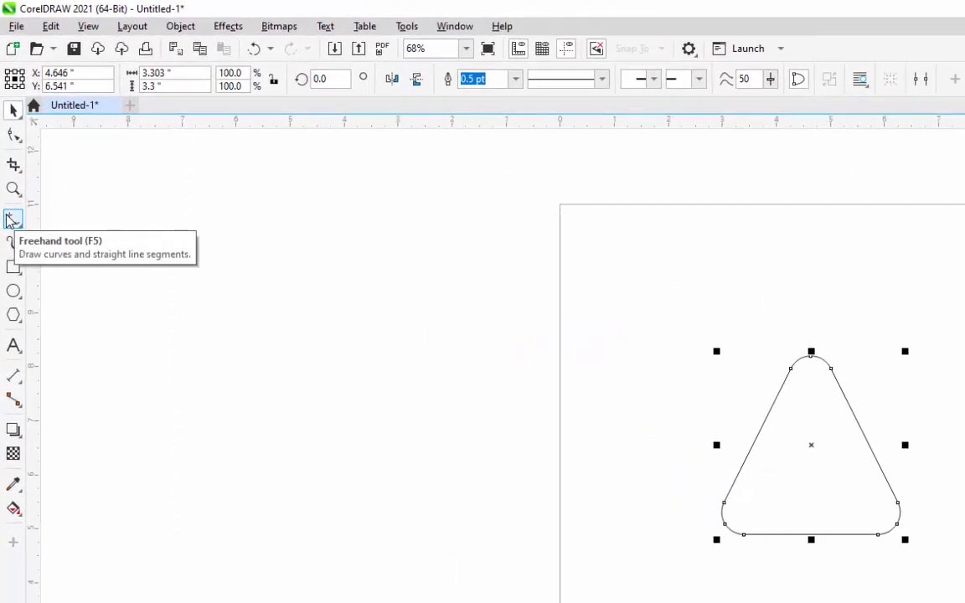
- Draw a straight horizontal line about 6.2 inches long across the lower part of the rounded triangle
left_click(11, 219)
left_click(625, 492)
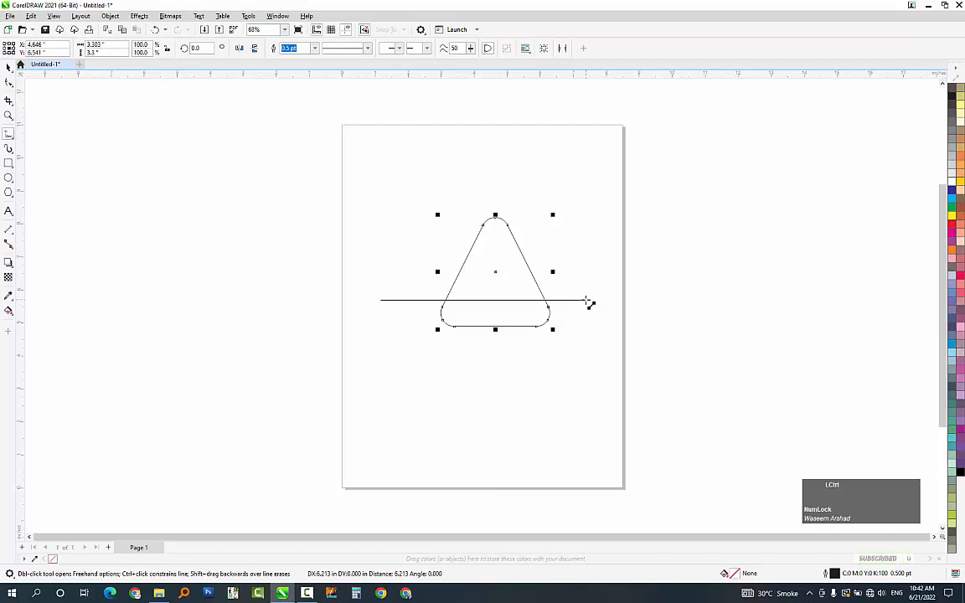
left_click(587, 302, "ctrl")
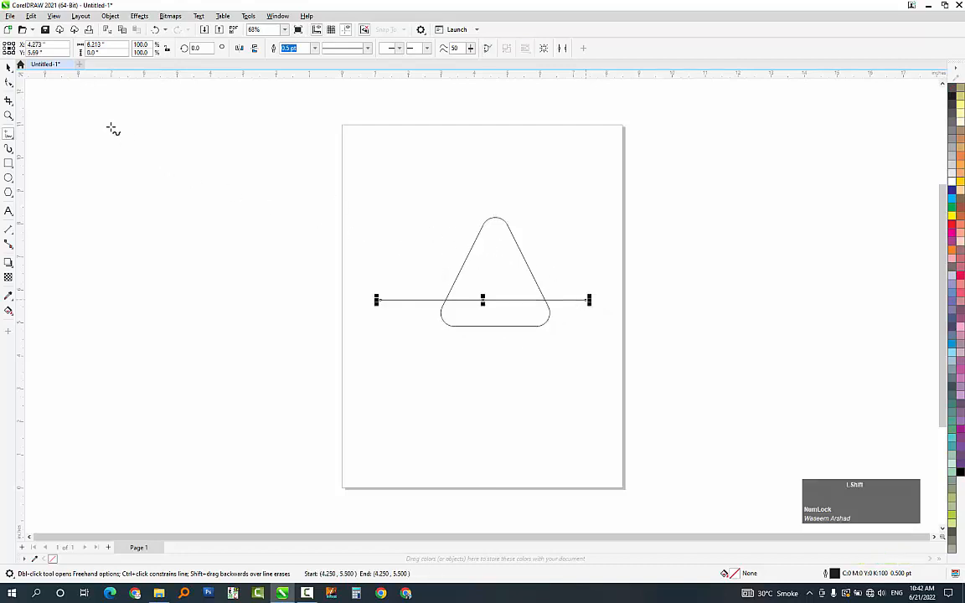
- Trim the rounded triangle with the horizontal line and break the result apart into separate pieces
left_click(8, 67)
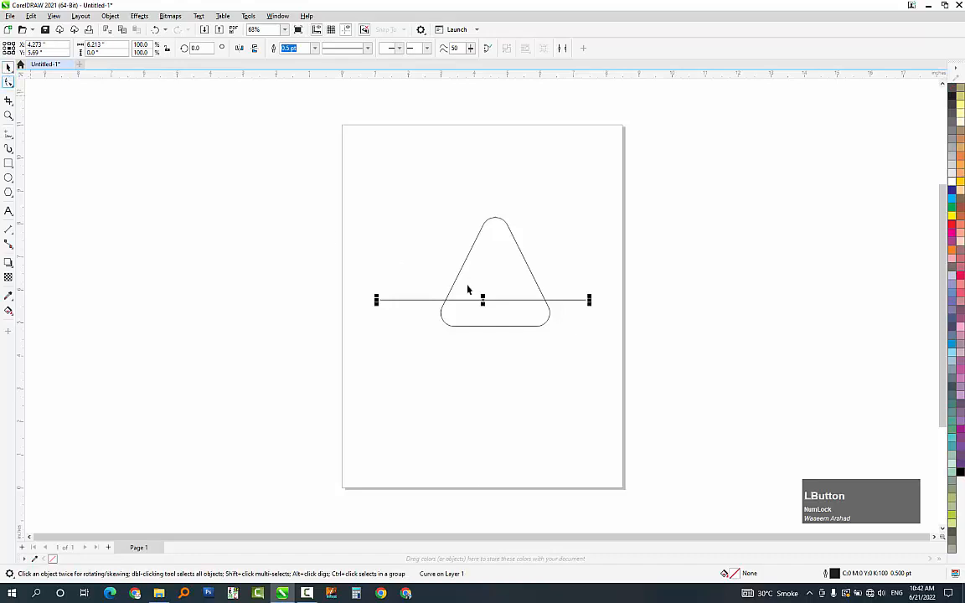
left_click(492, 269, "shift")
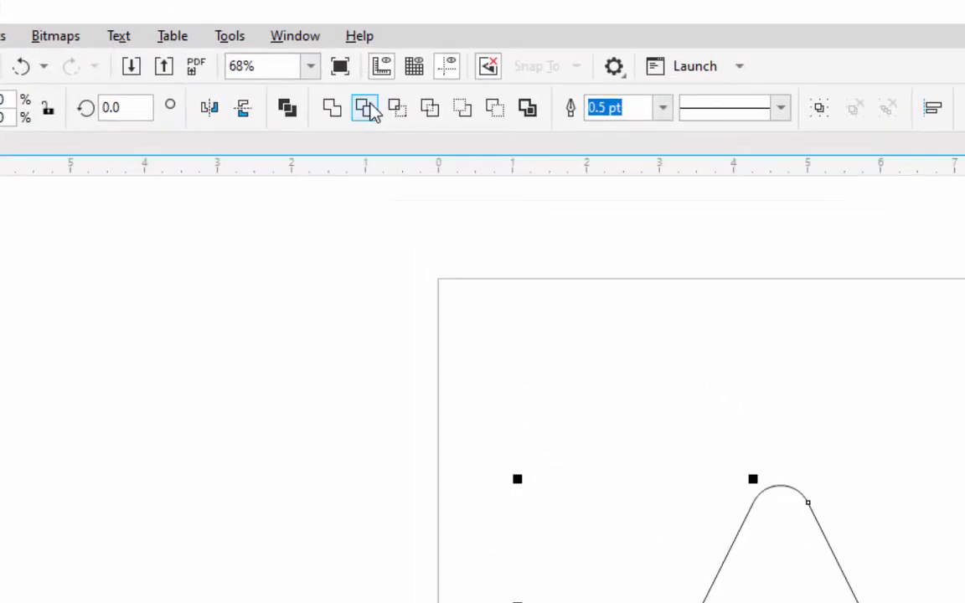
left_click(369, 111)
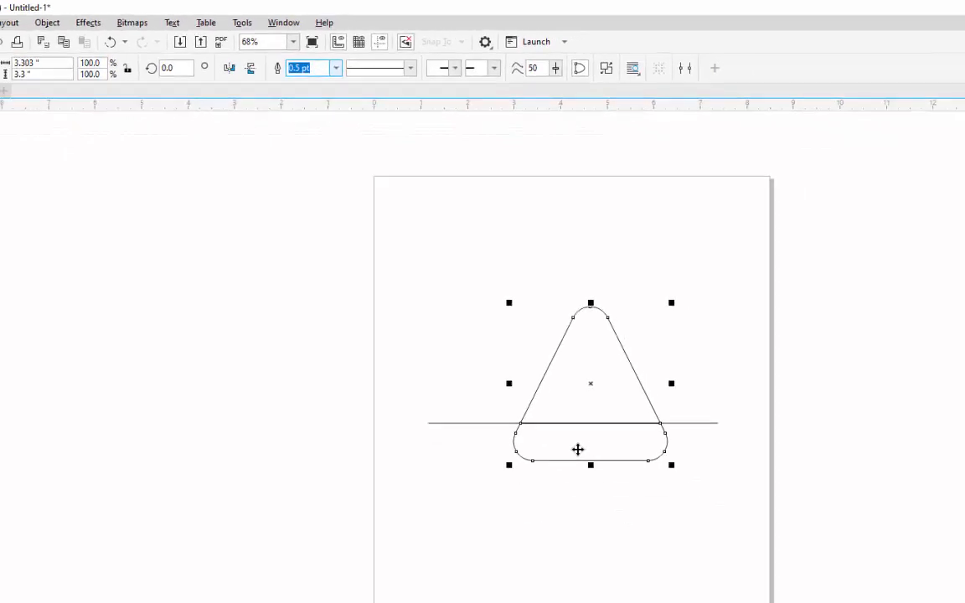
left_click(543, 328)
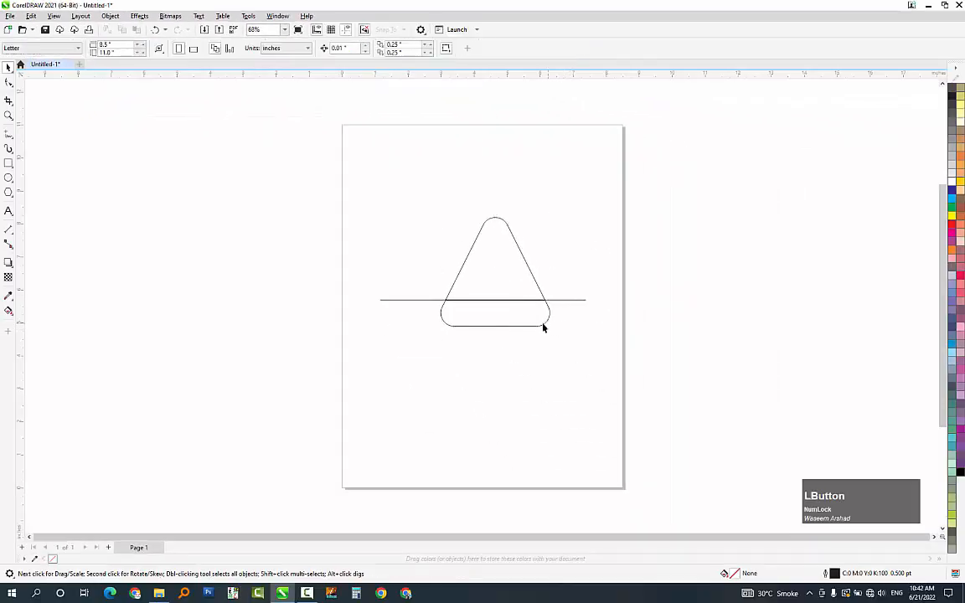
left_click(541, 322)
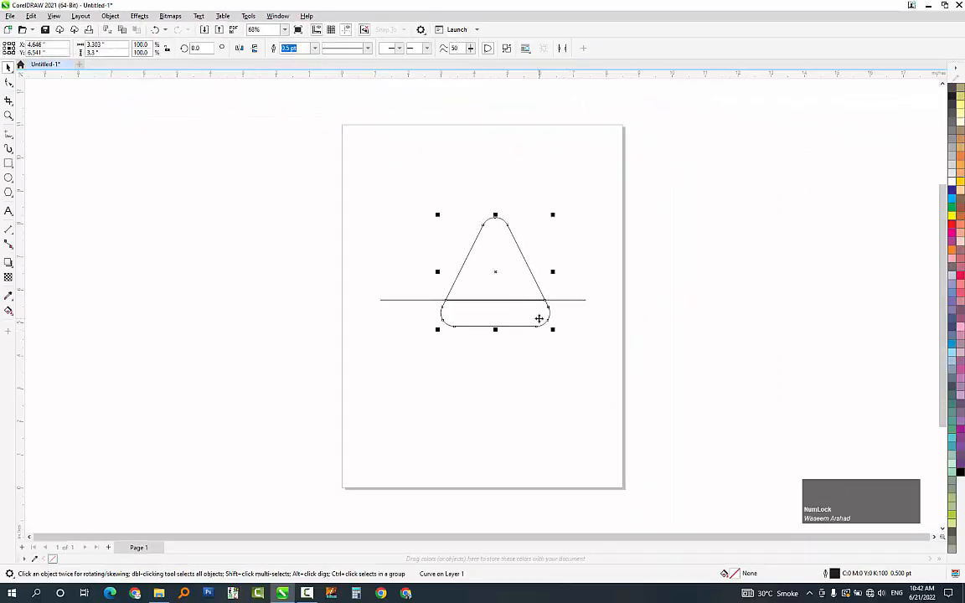
left_click(551, 352)
- Delete the lower rounded piece of the triangle and the horizontal cutting line
left_click(536, 326)
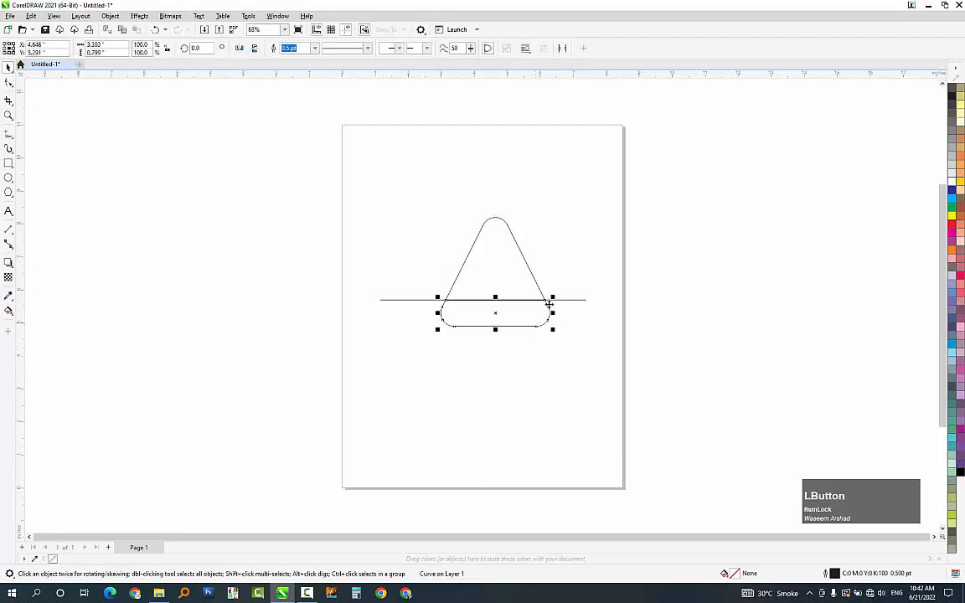
key("Delete")
left_click(561, 300)
key("Delete")
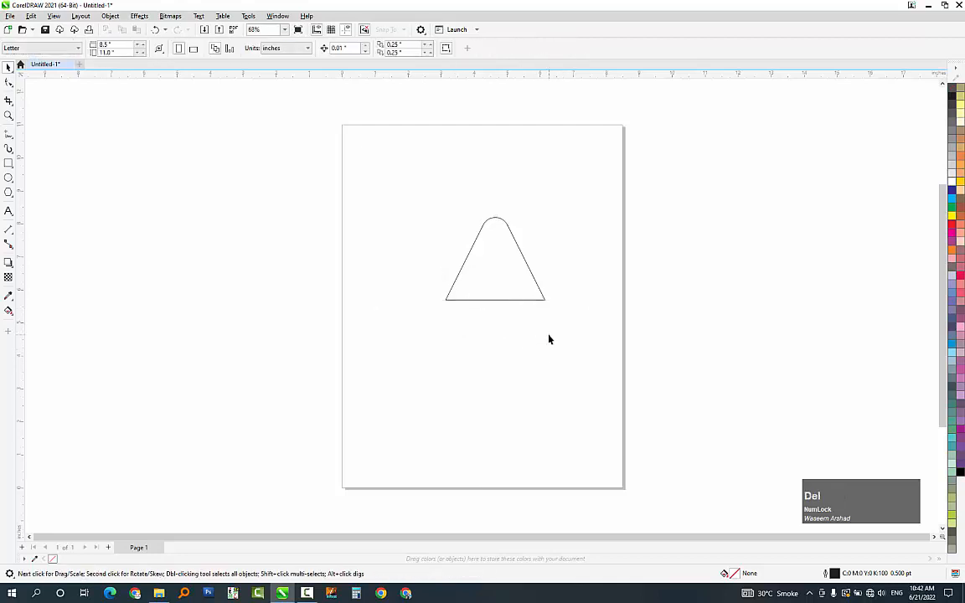
- Set the rounded triangle's outline width to 8.0 pt
left_click(510, 258)
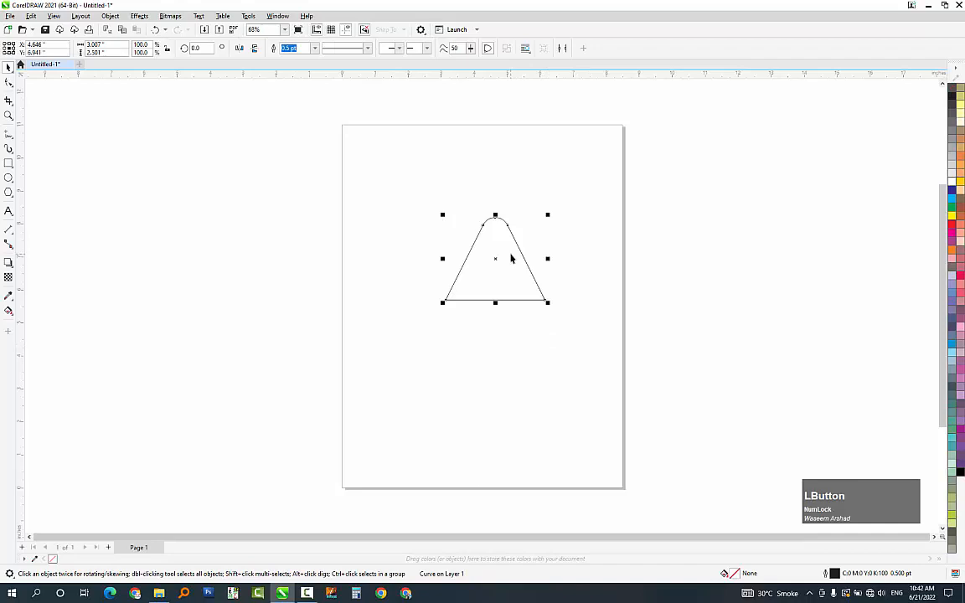
key("F12")
left_click(418, 211)
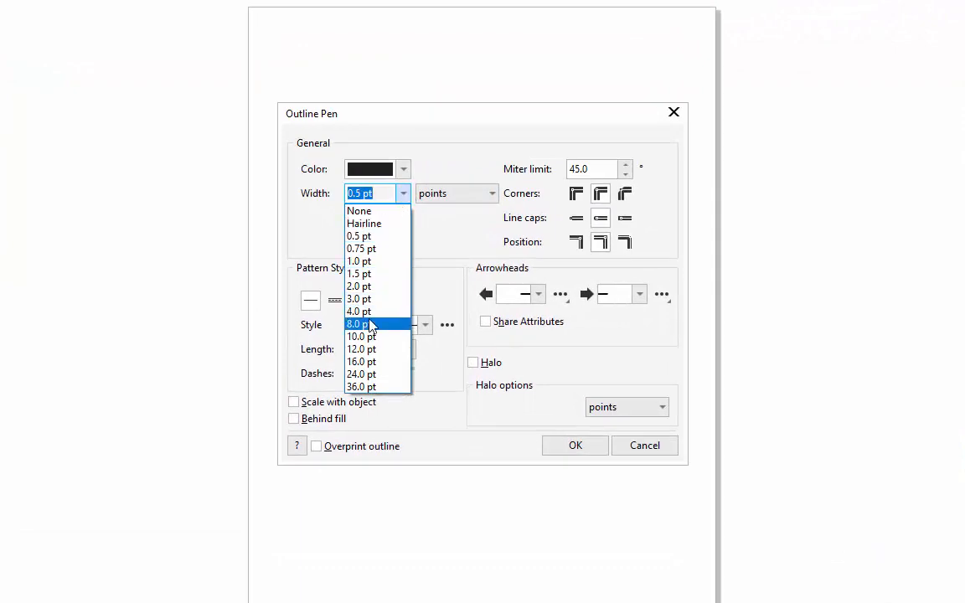
left_click(368, 323)
left_click(576, 447)
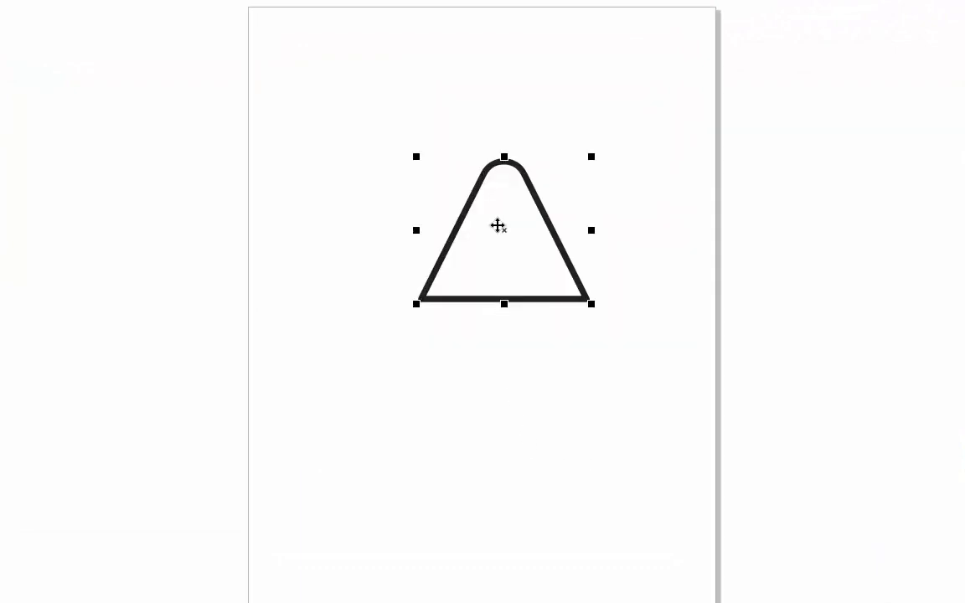
- Increase the rounded triangle's outline width to 16.0 pt
key("F12")
left_click(403, 195)
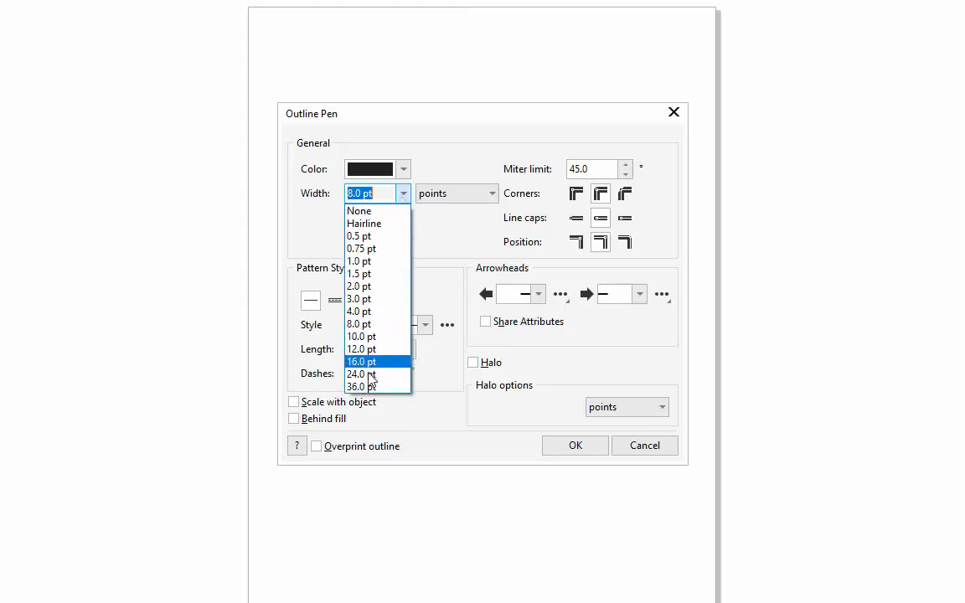
left_click(370, 370)
left_click(576, 447)
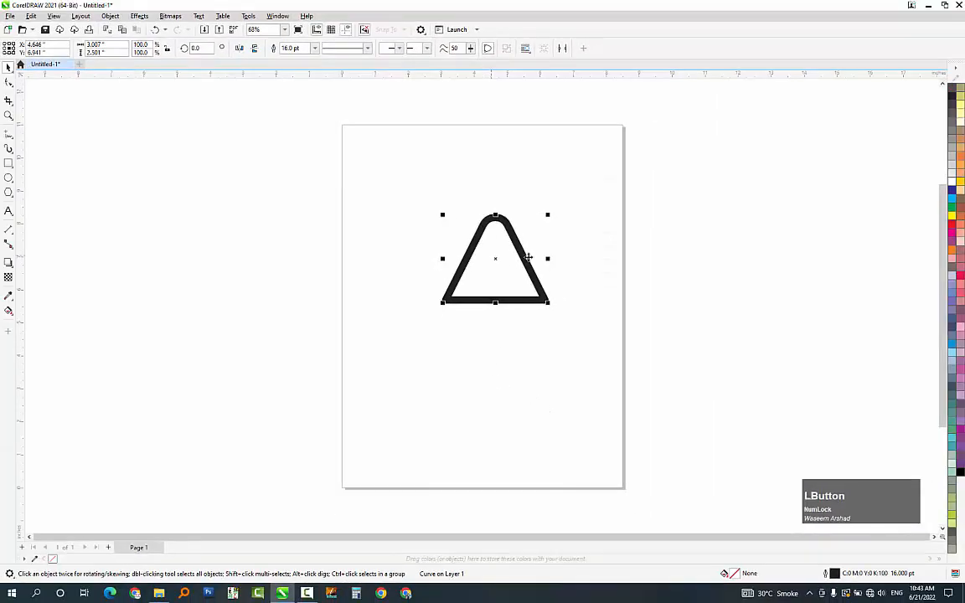
left_click(606, 257)
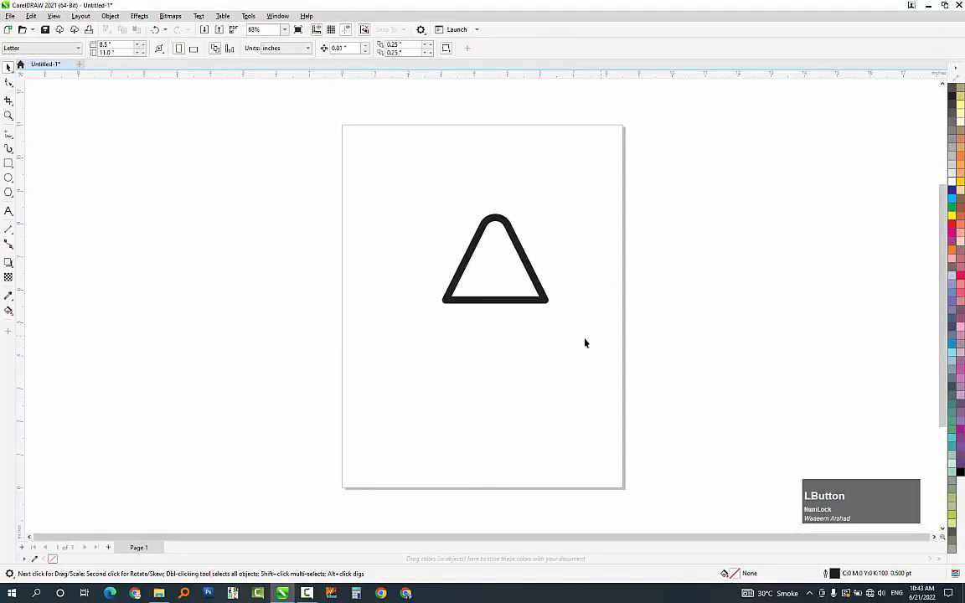
- Draw an ellipse about 3.1 by 1.2 inches over the triangle's base and centre it horizontally on the triangle
left_click(8, 178)
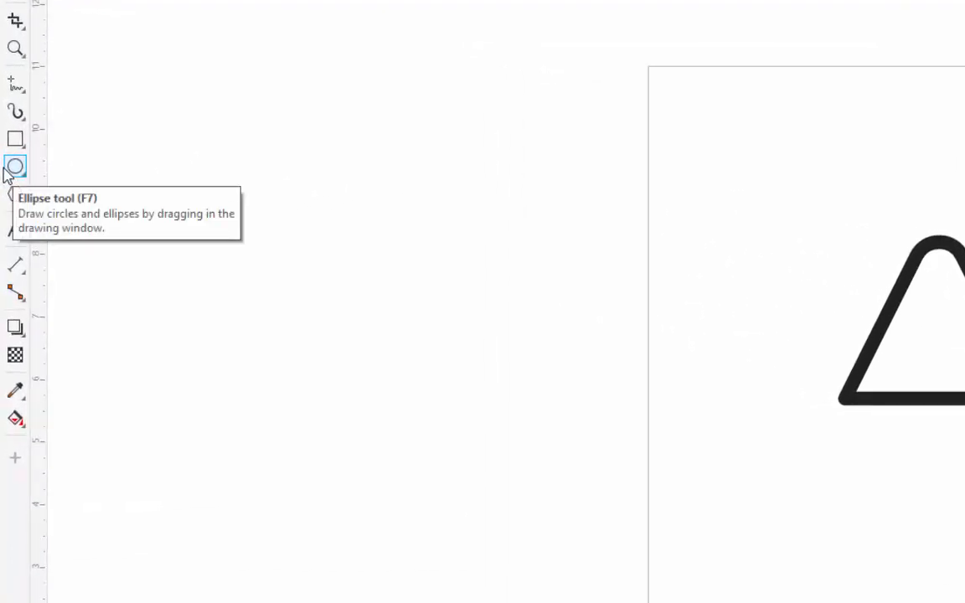
left_click_drag(446, 288, 551, 329)
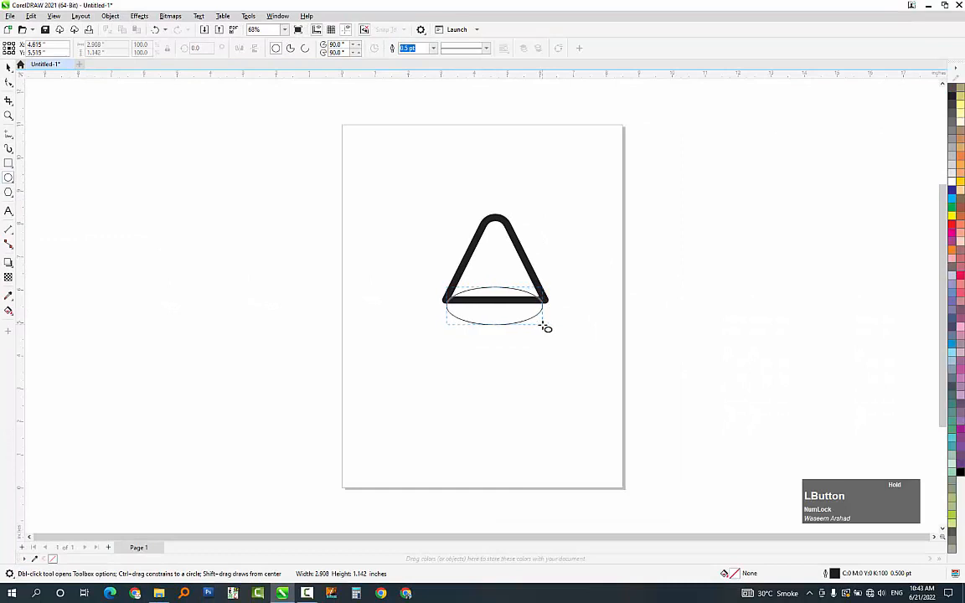
key("space")
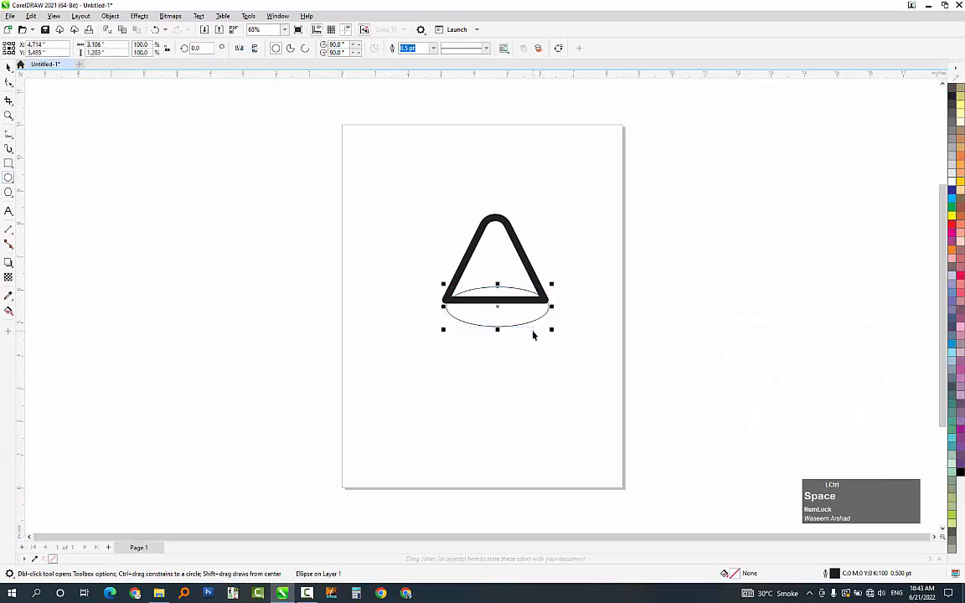
left_click(495, 246, "shift")
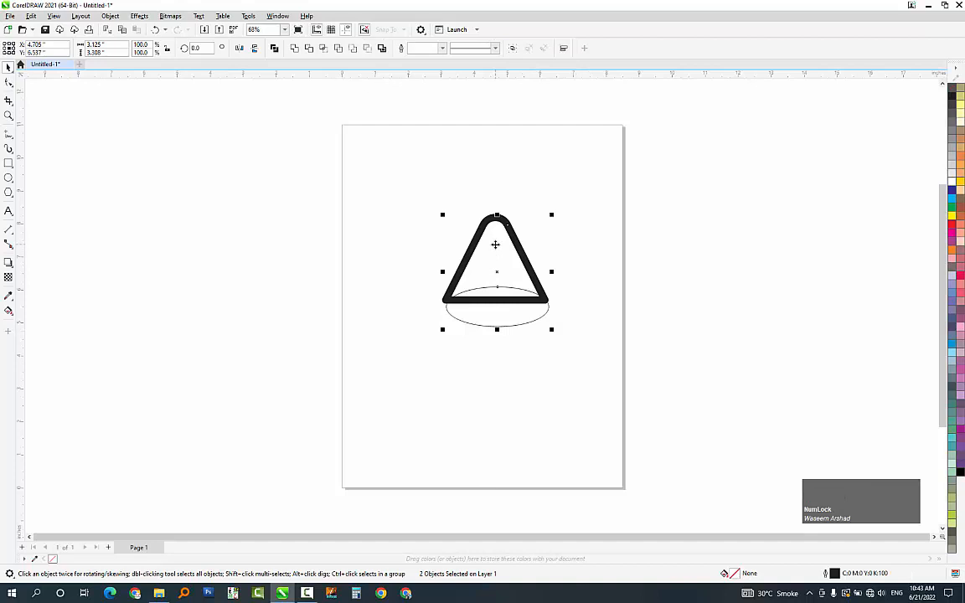
key("c")
left_click(495, 244, "shift")
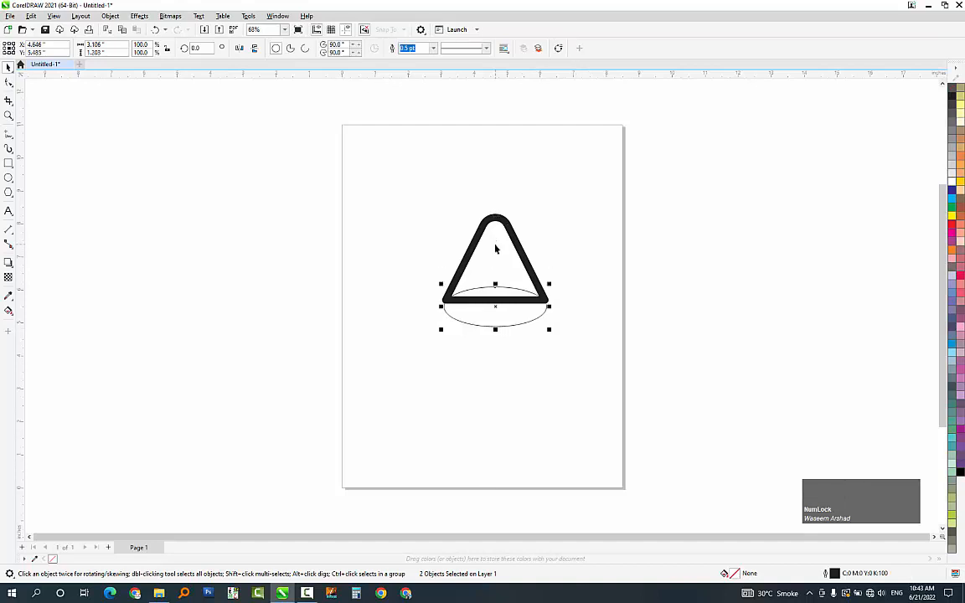
- Fill the ellipse with white and set its outline width to 12.0 pt
left_click(952, 176)
left_click(646, 313)
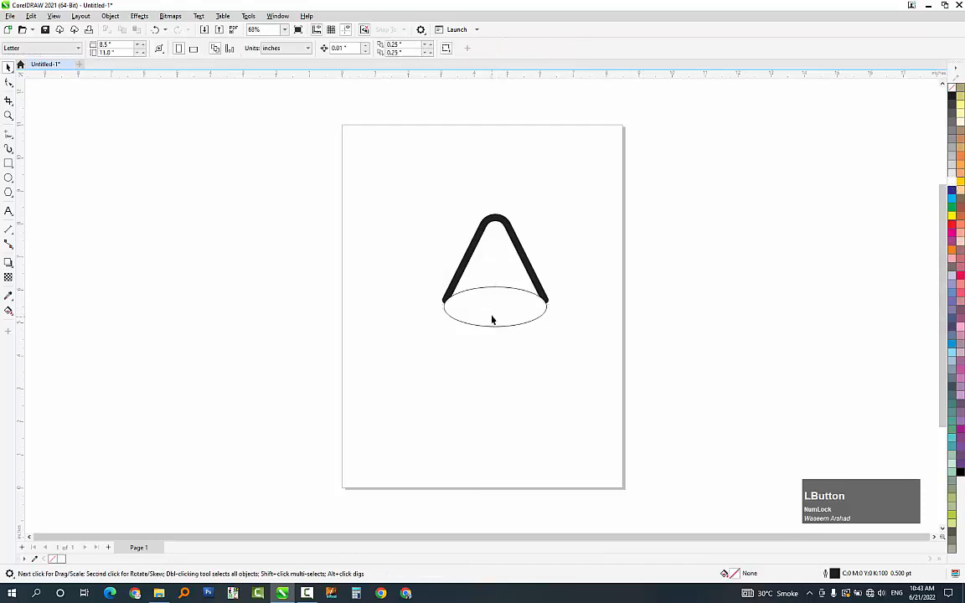
left_click(495, 316)
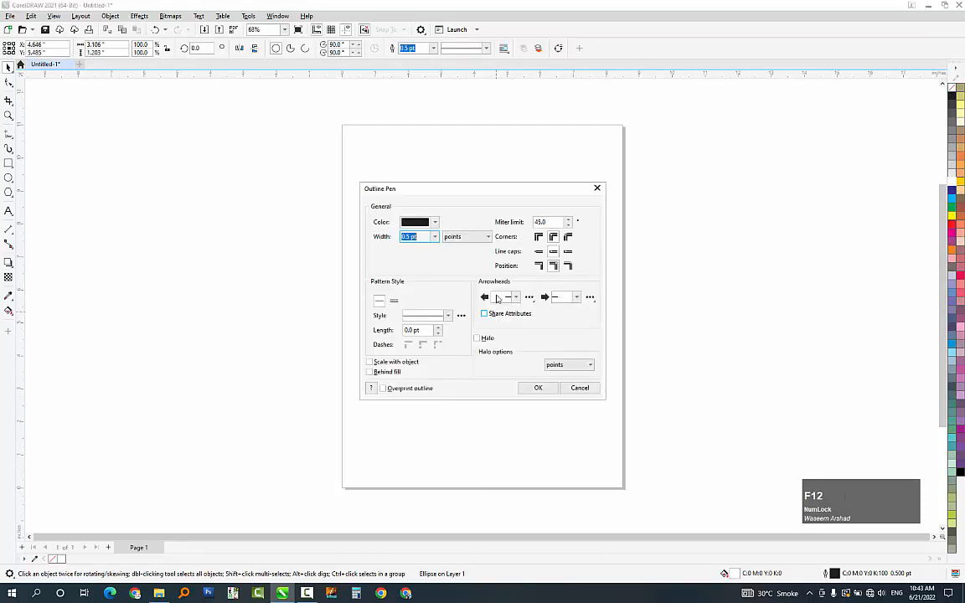
left_click(434, 237)
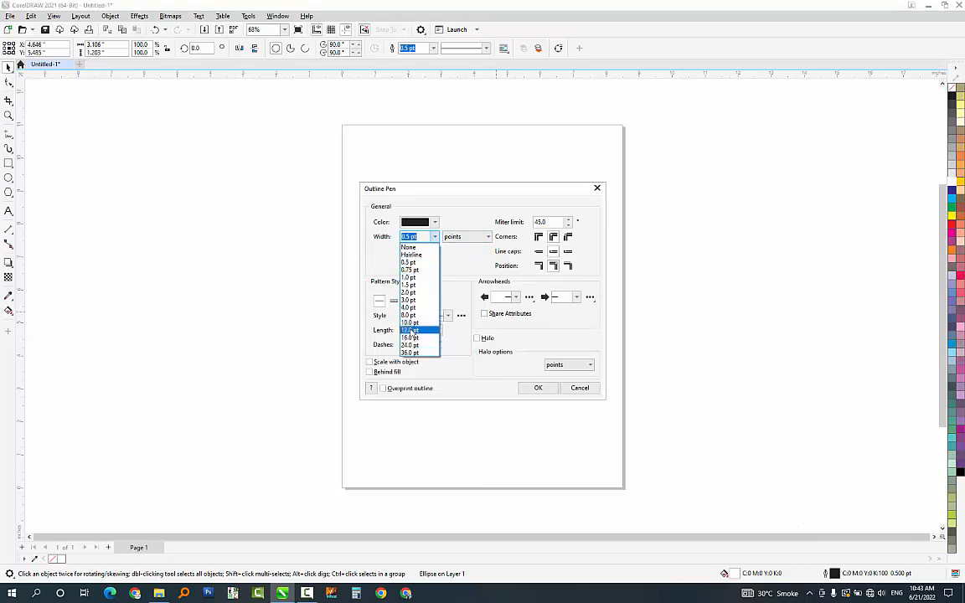
left_click(410, 331)
left_click(536, 388)
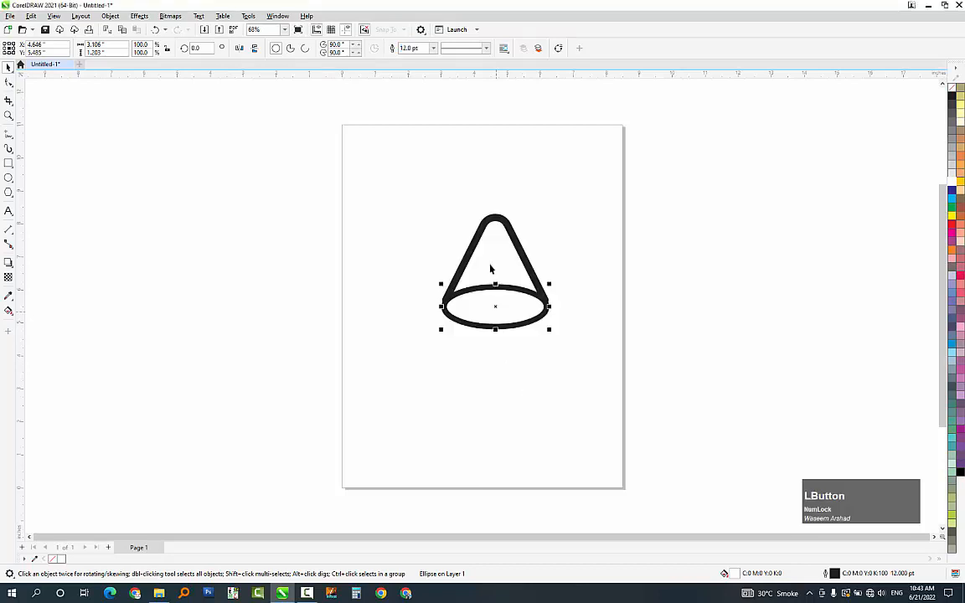
- Set the rounded triangle's outline width to 12.0 pt to match the ellipse
left_click(493, 267)
key("F12")
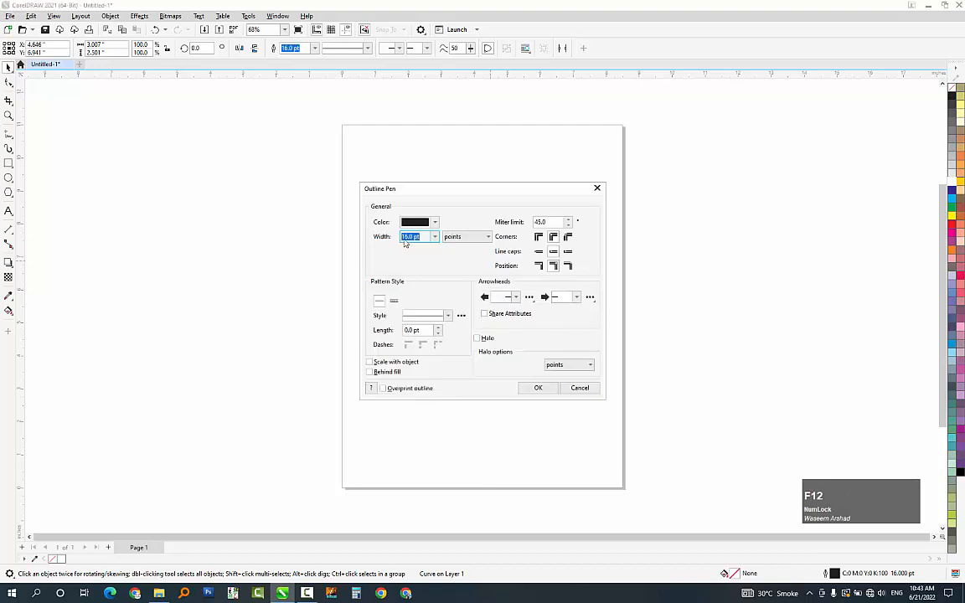
left_click(434, 237)
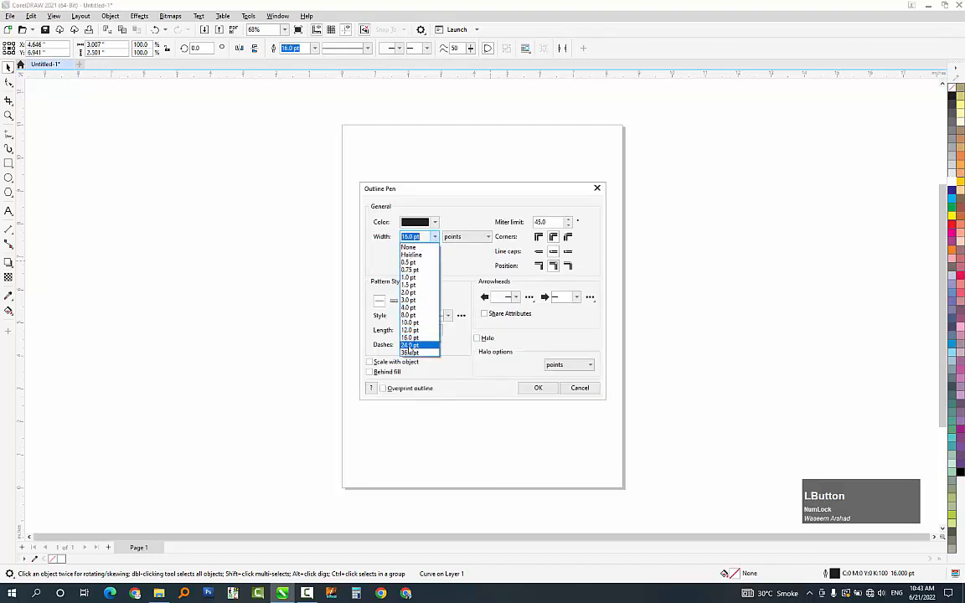
left_click(410, 331)
left_click(537, 388)
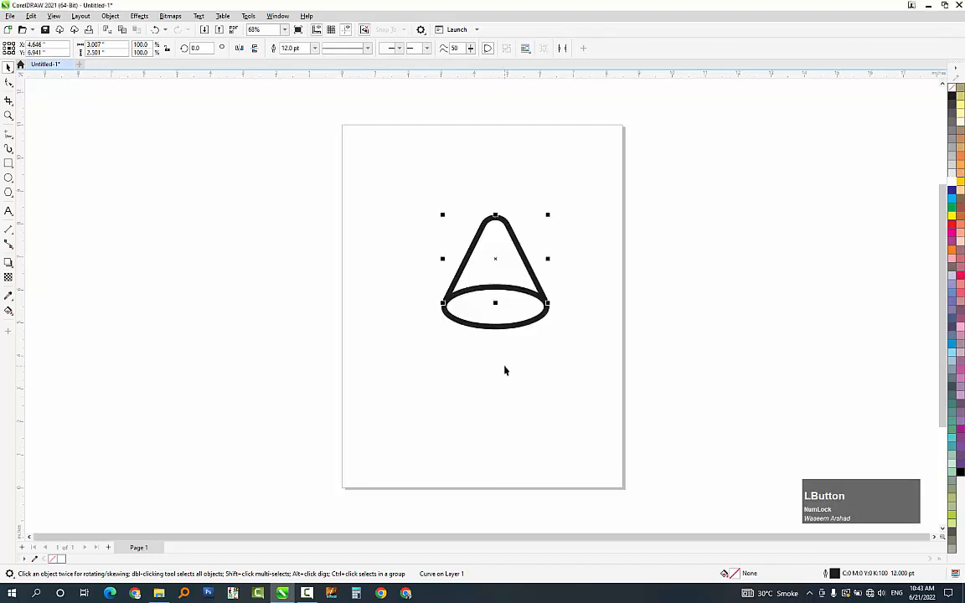
left_click(504, 369)
- Stretch the rounded triangle upward to a height of about 3.85 inches, keeping its base in place
left_click(513, 241)
left_click_drag(495, 211, 496, 170)
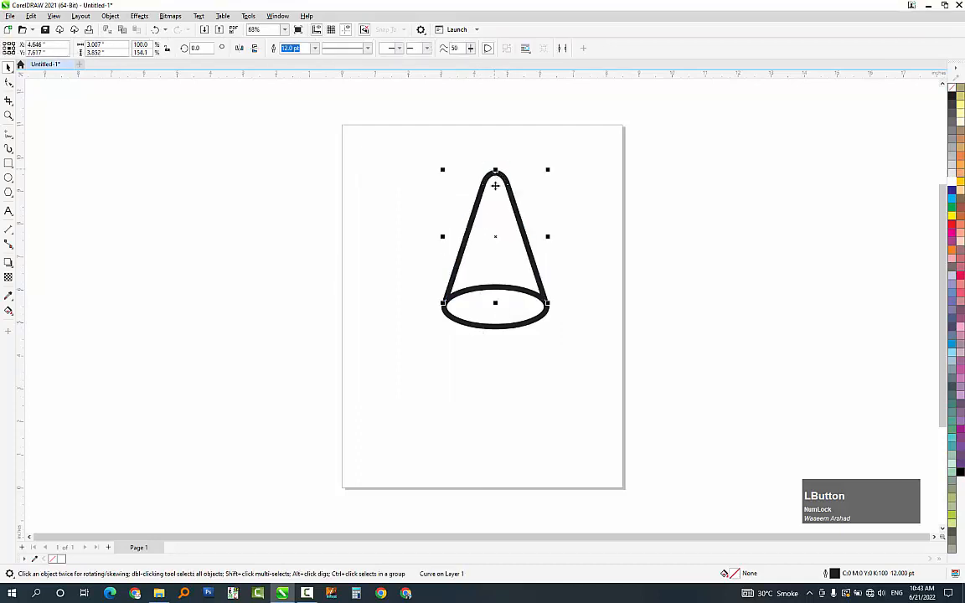
left_click(587, 260)
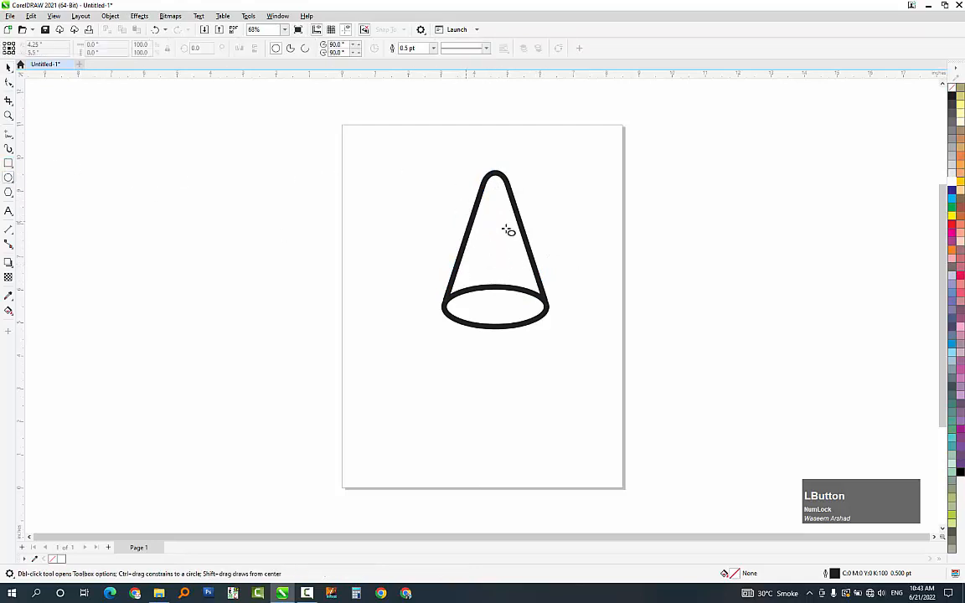
- Draw a circle about 0.84 inches across inside the middle of the cone and centre it horizontally on the cone
left_click_drag(481, 229, 509, 254)
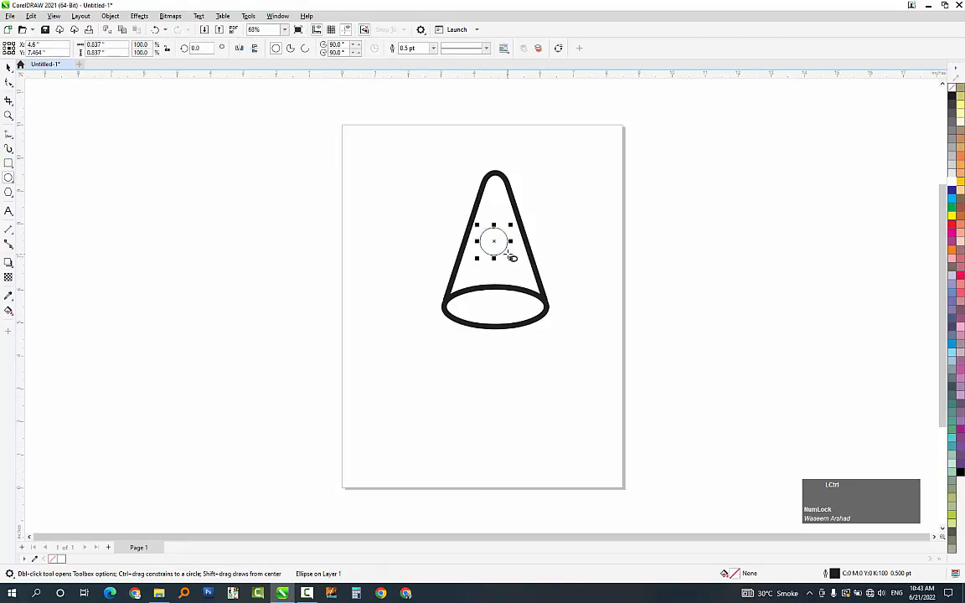
key("space")
key("shift")
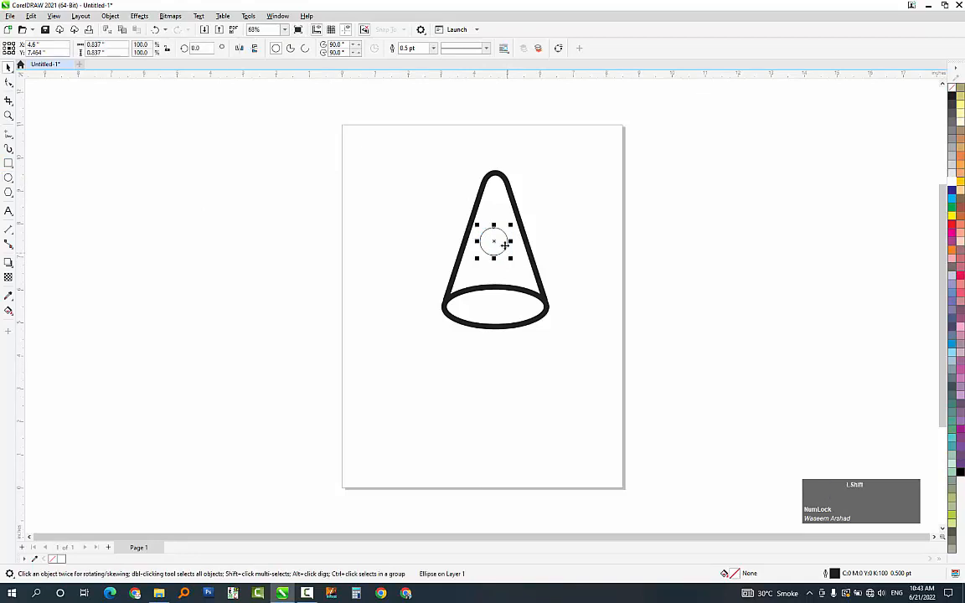
left_click(506, 200, "shift")
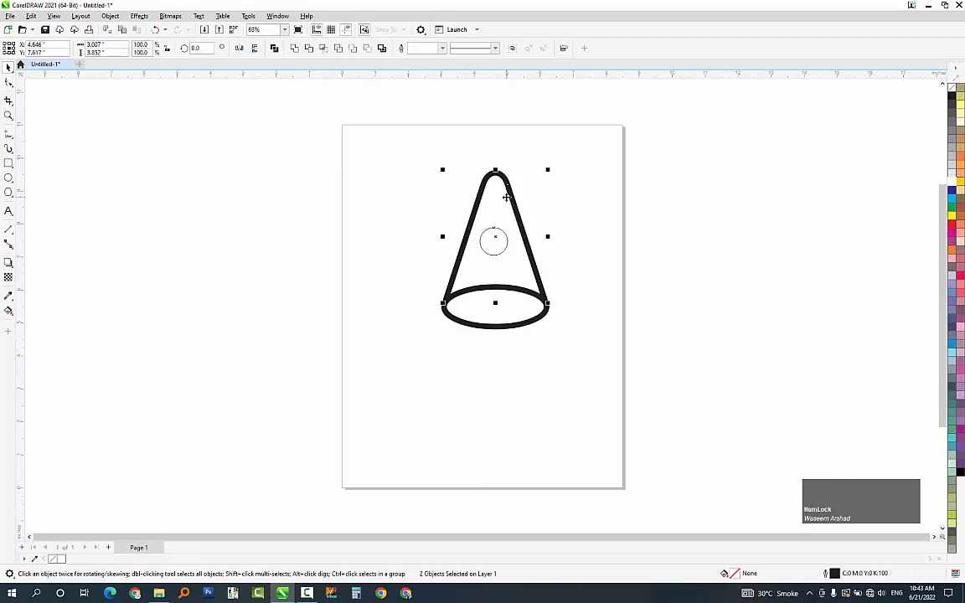
key("c")
left_click(588, 224)
- Fill the small circle inside the cone with black
left_click_drag(436, 278, 438, 275)
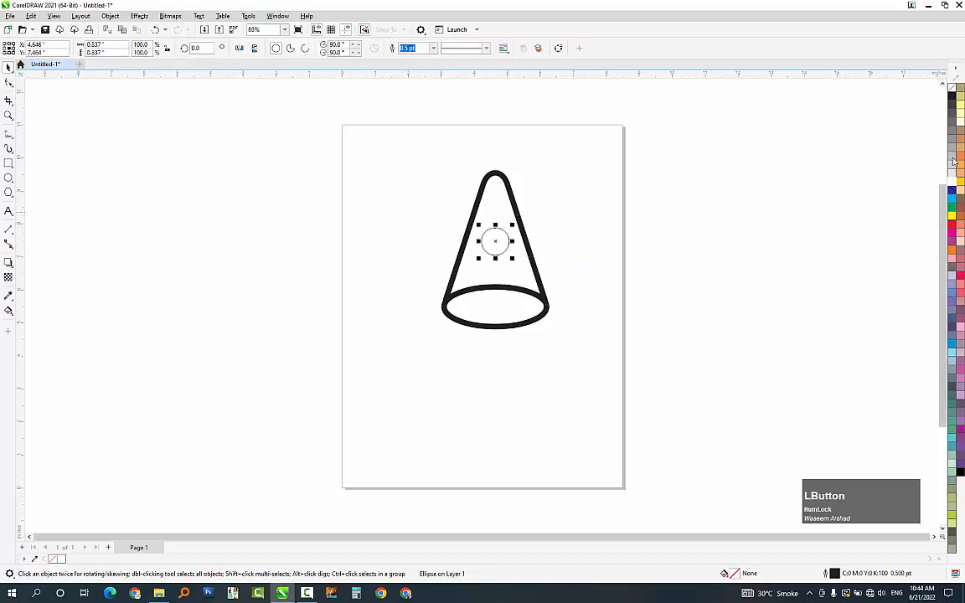
left_click(954, 98)
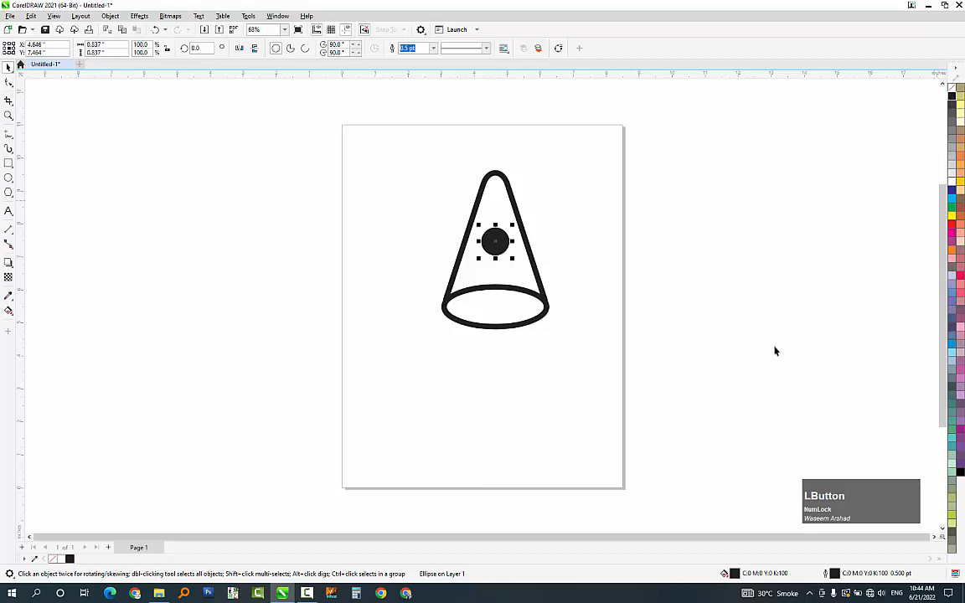
left_click(574, 242)
- Draw a straight horizontal line about 1.36 inches long across the cone above the black circle
left_click(8, 134)
left_click(475, 214)
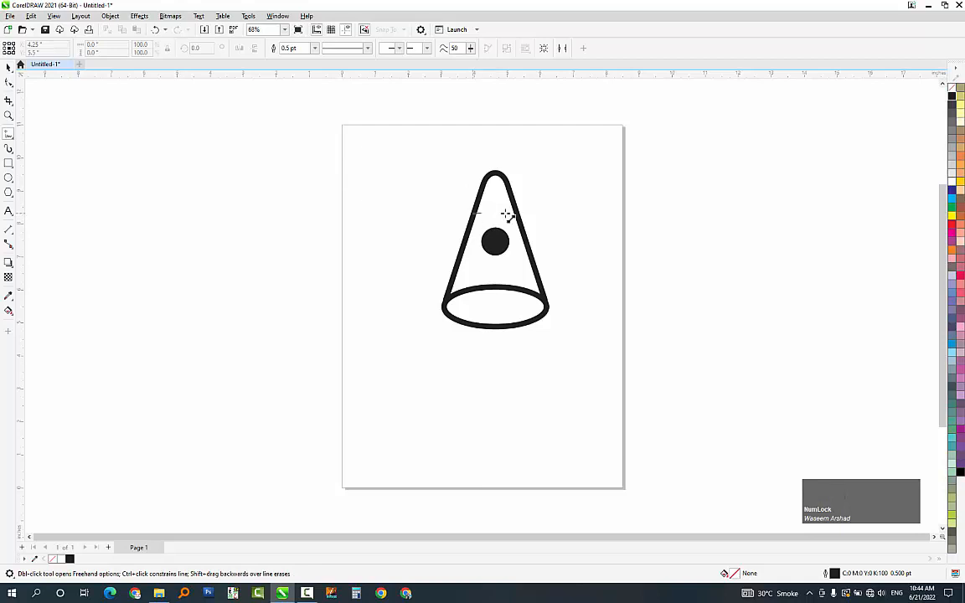
left_click(521, 214)
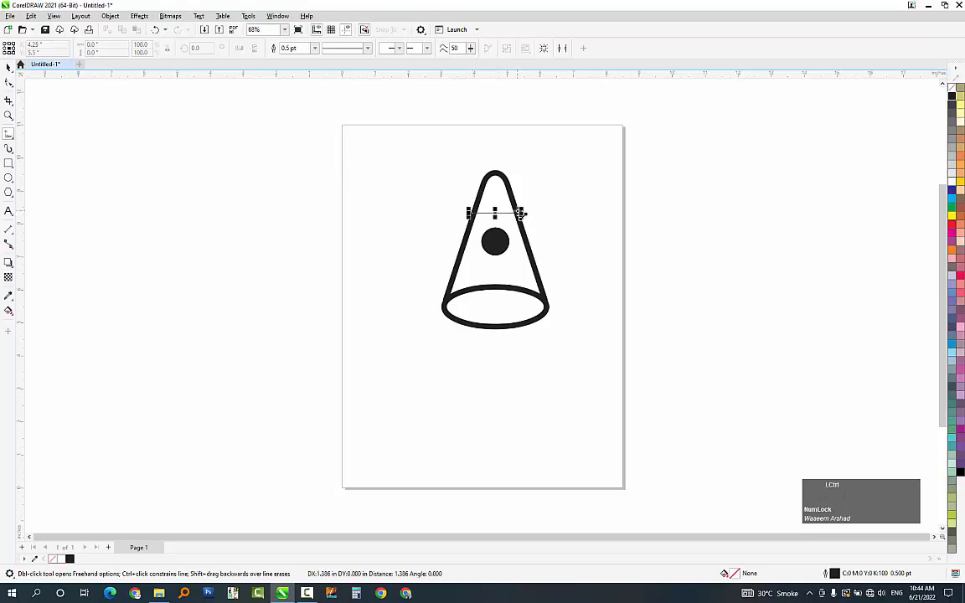
key("space")
- Set the horizontal line's outline width to 12.0 pt
key("F12")
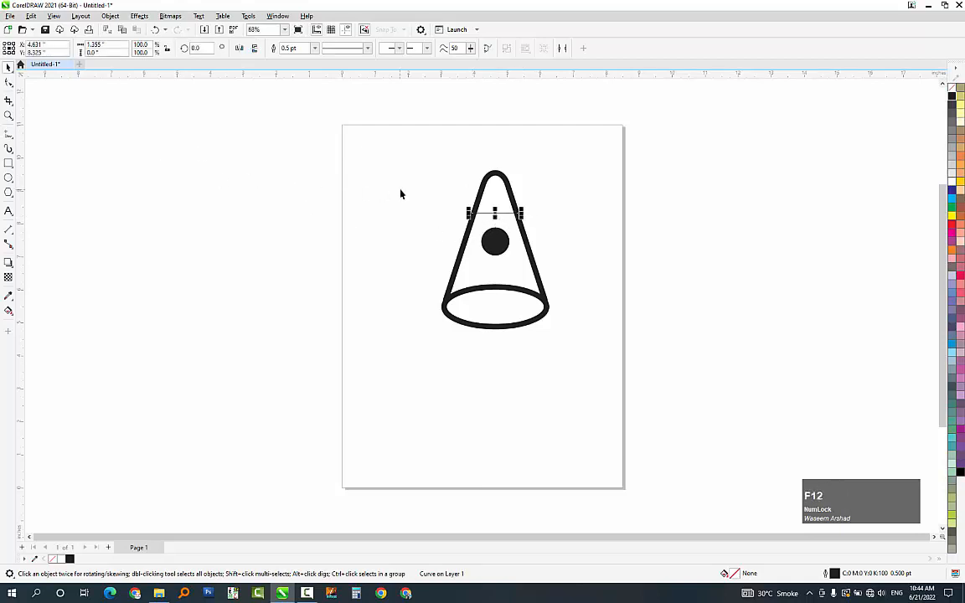
left_click(434, 238)
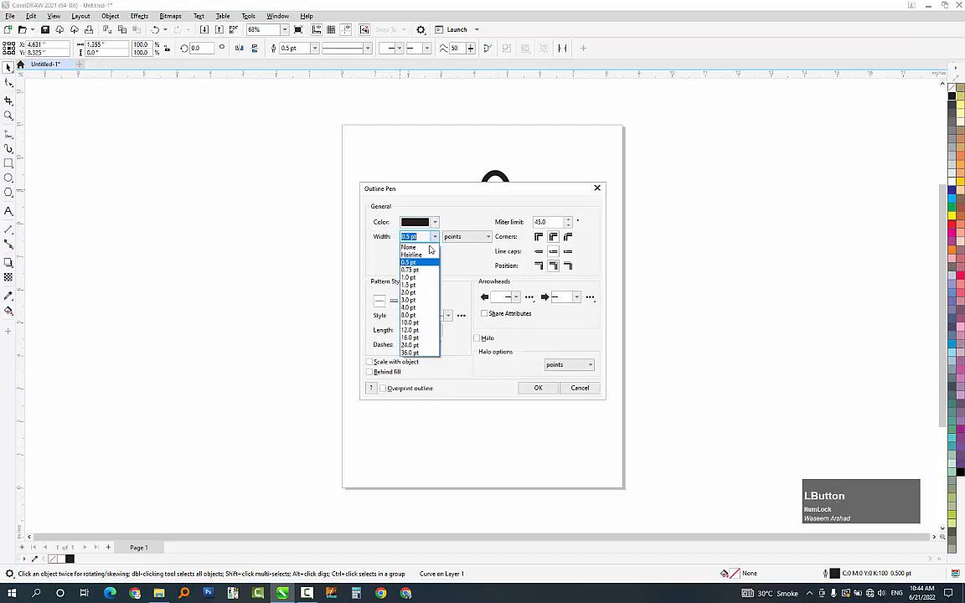
left_click(419, 327)
left_click(551, 390)
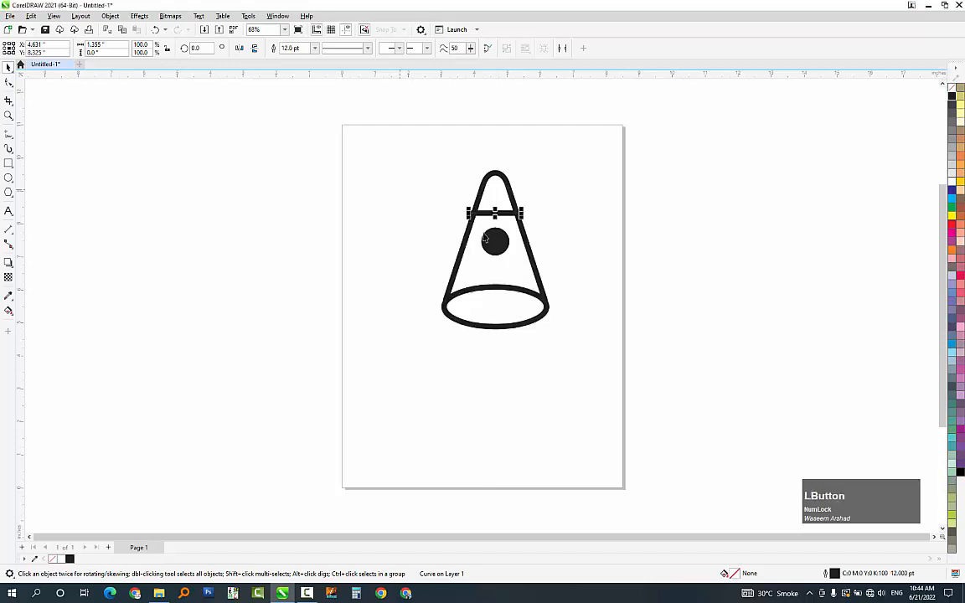
- Select both nodes of the horizontal line with the Shape tool and convert the segment to a curve
scroll(500, 212, "up", 3)
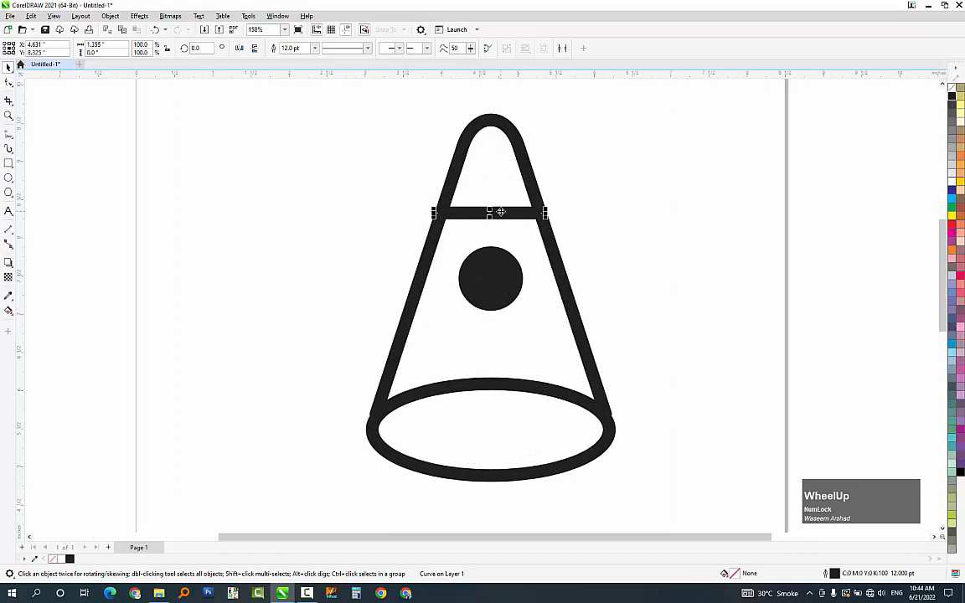
key("q")
left_click(9, 82)
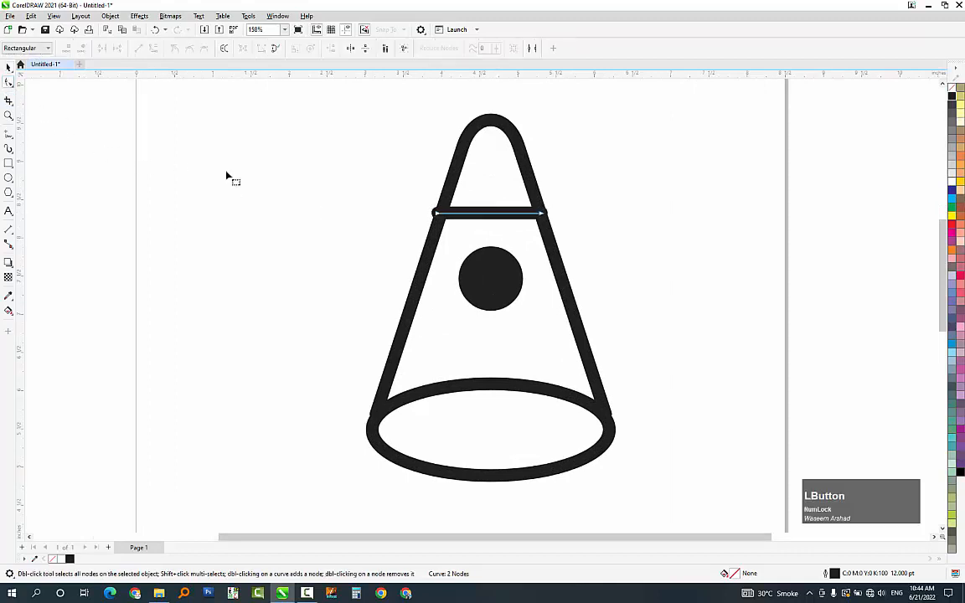
left_click_drag(586, 201, 394, 224)
left_click_drag(595, 184, 369, 220)
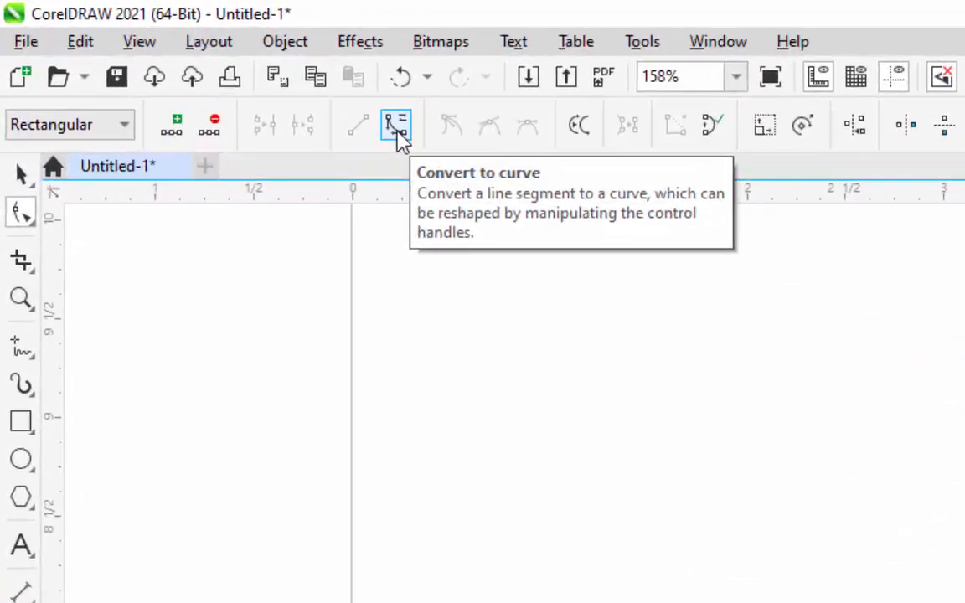
left_click(307, 99)
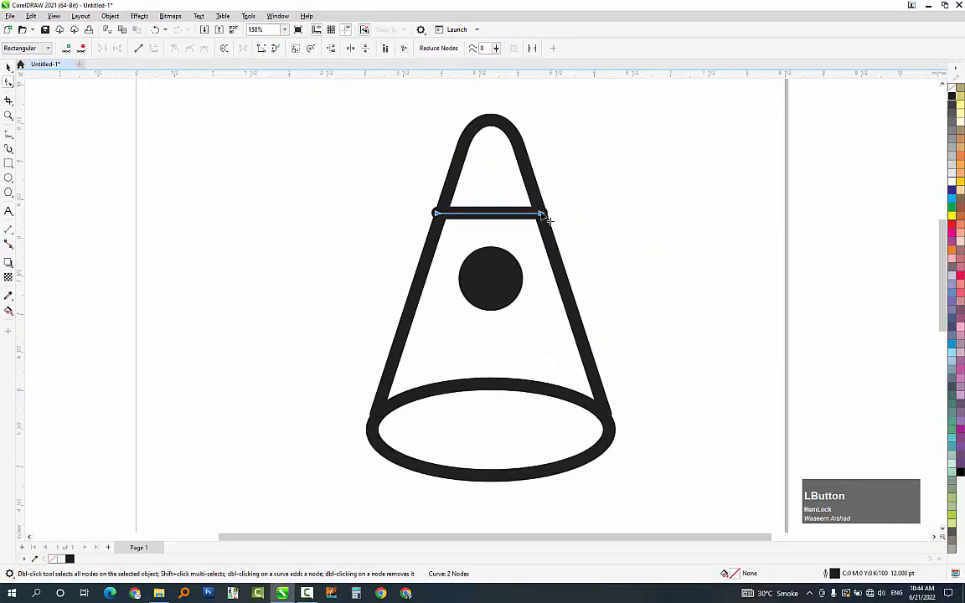
mouse_move(519, 239)
left_mouse_down()
mouse_move(550, 235)
mouse_move(504, 215)
mouse_move(503, 233)
left_mouse_up()
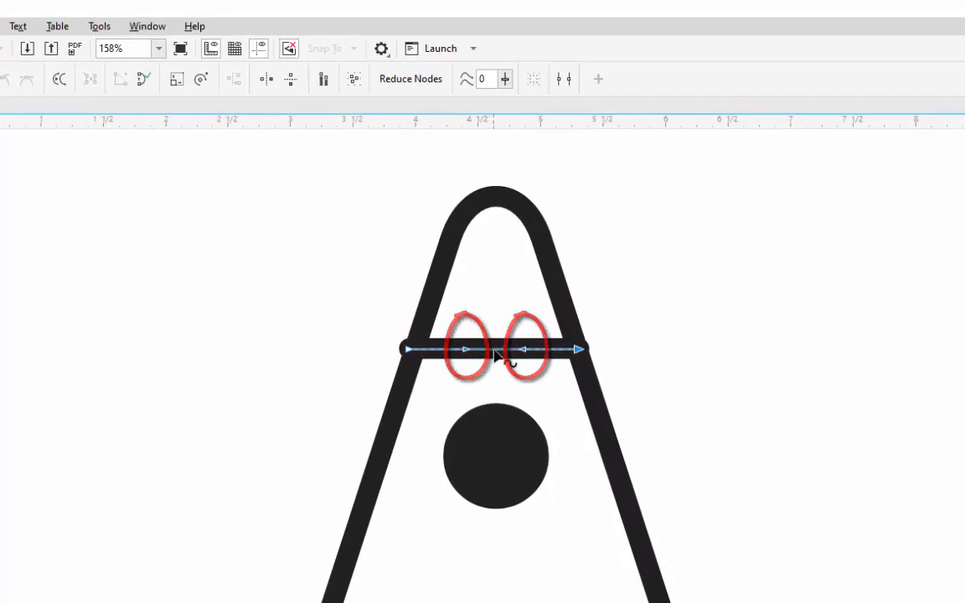
- Bend the horizontal line upward into a shallow arc and nudge it down so its ends sit within the cone's sides
left_click_drag(496, 352, 495, 329)
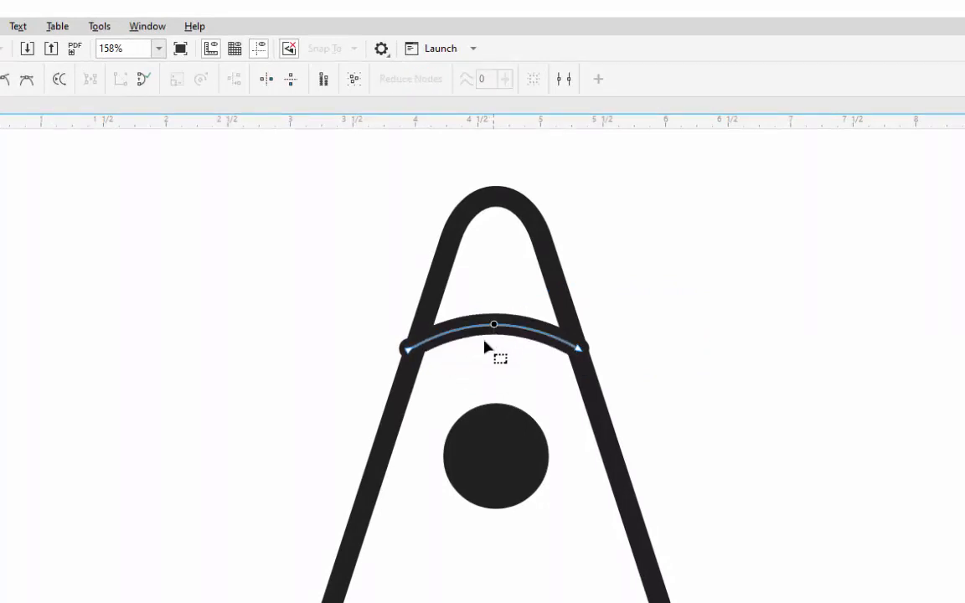
key("space")
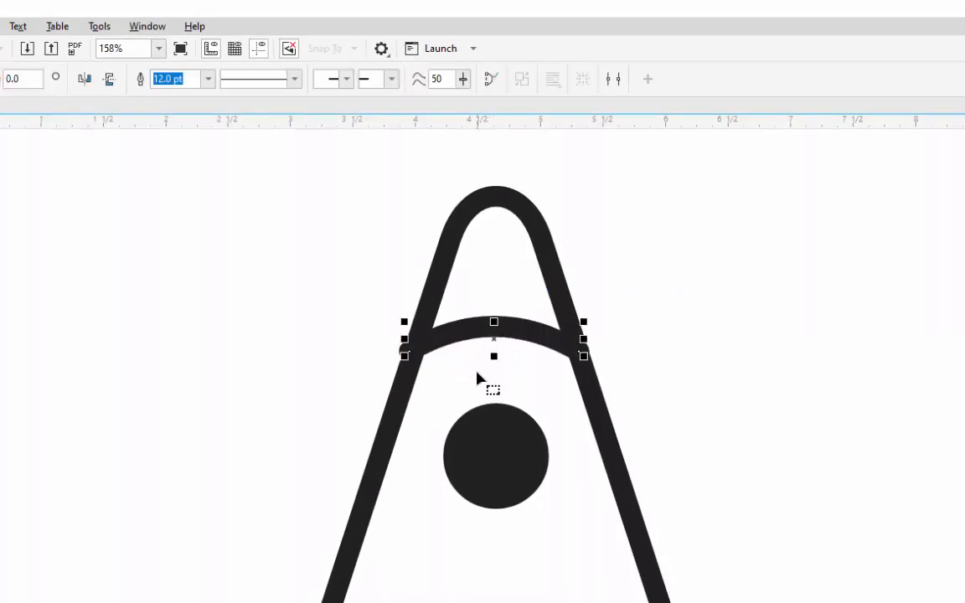
key("Down")
key("Down")
key("Down")
key("Down")
key("Down")
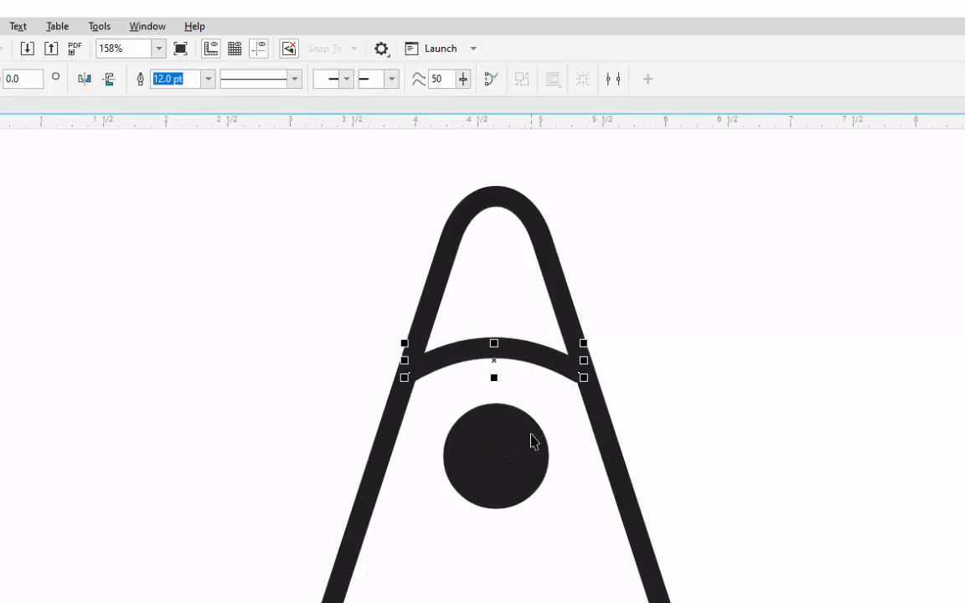
- Nudge the black circle slightly further down below the curved band
left_click(523, 397)
key("Down")
key("Down")
key("Down")
key("Down")
key("Down")
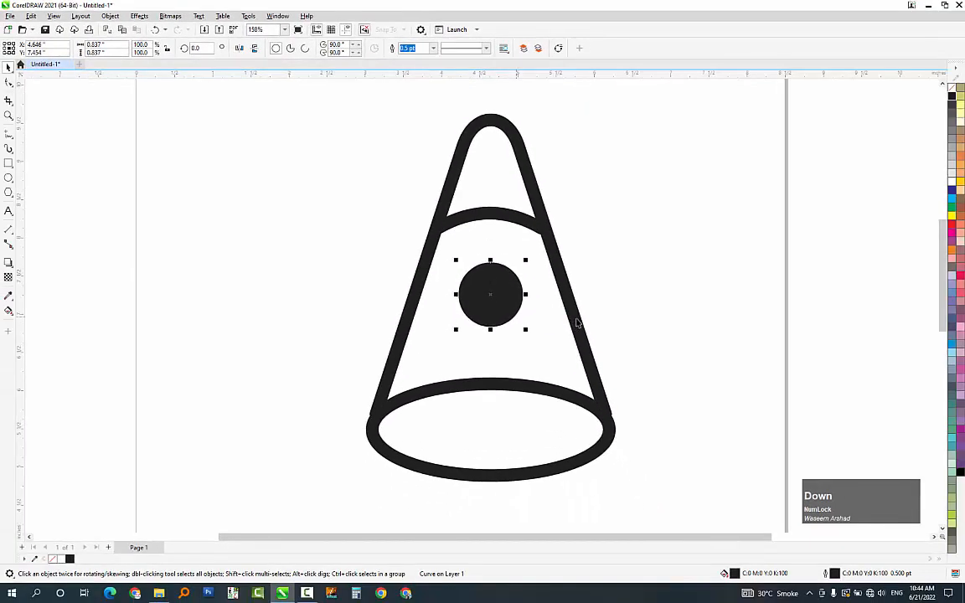
key("Down")
key("Down")
key("Down")
- Nudge the base ellipse up to Y 5.565 in and bring it to the front
left_click(609, 402)
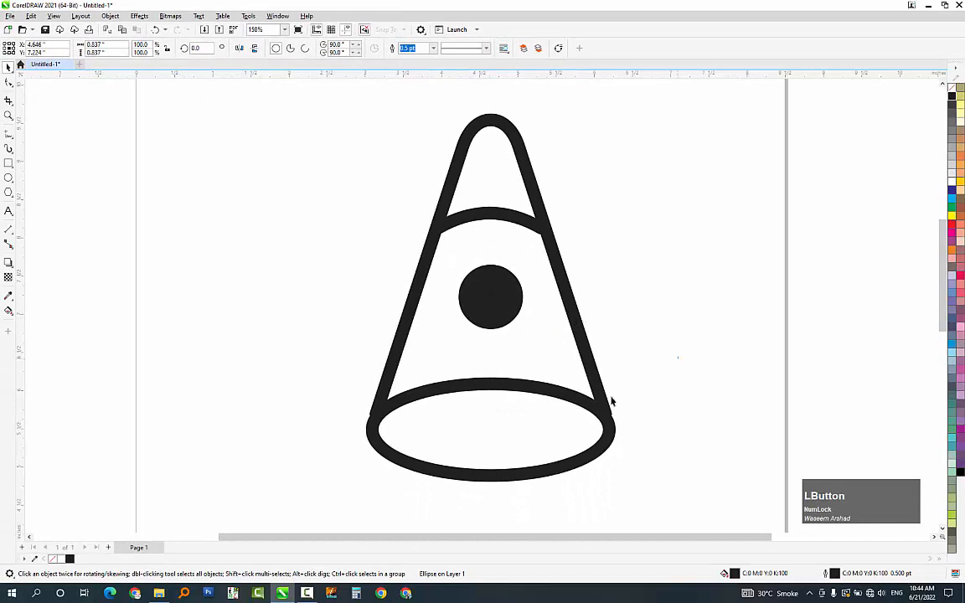
key("Up")
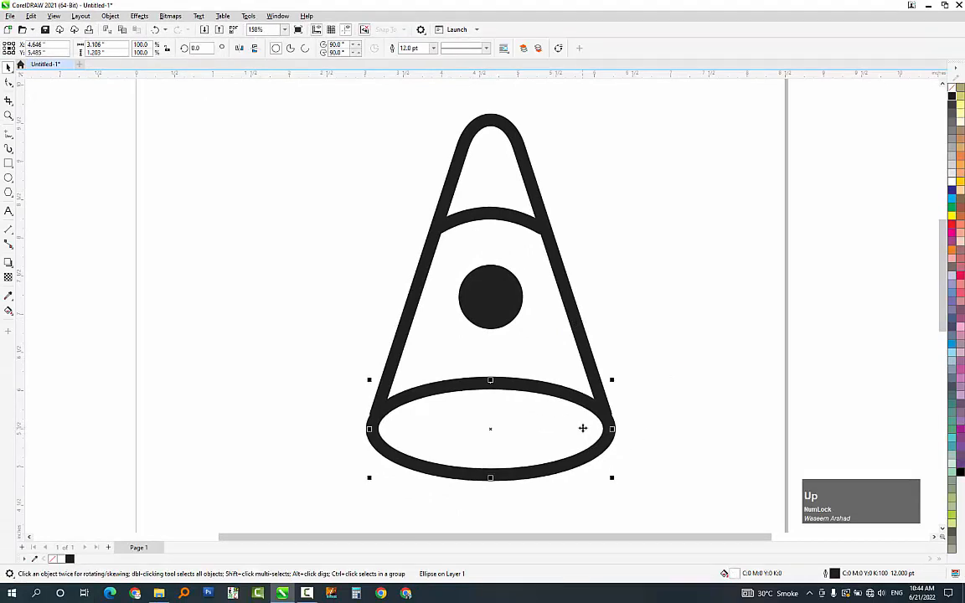
key("Up")
key("Up")
key("Up")
key("Up")
key("Up")
key("Up")
key("Up")
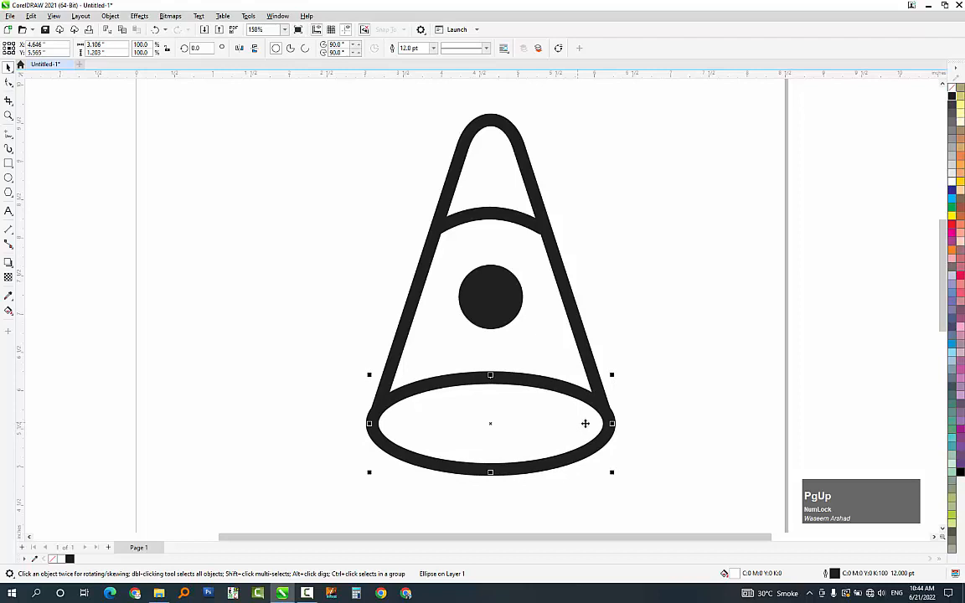
key("Escape")
- Narrow the base ellipse symmetrically to about 3.075 in wide so it lines up with the cone's sides
left_click(610, 425, "shift")
left_click(616, 426)
mouse_move(612, 425)
left_mouse_down()
mouse_move(620, 433)
mouse_move(611, 441)
left_mouse_up()
left_click(635, 410)
left_click(614, 431)
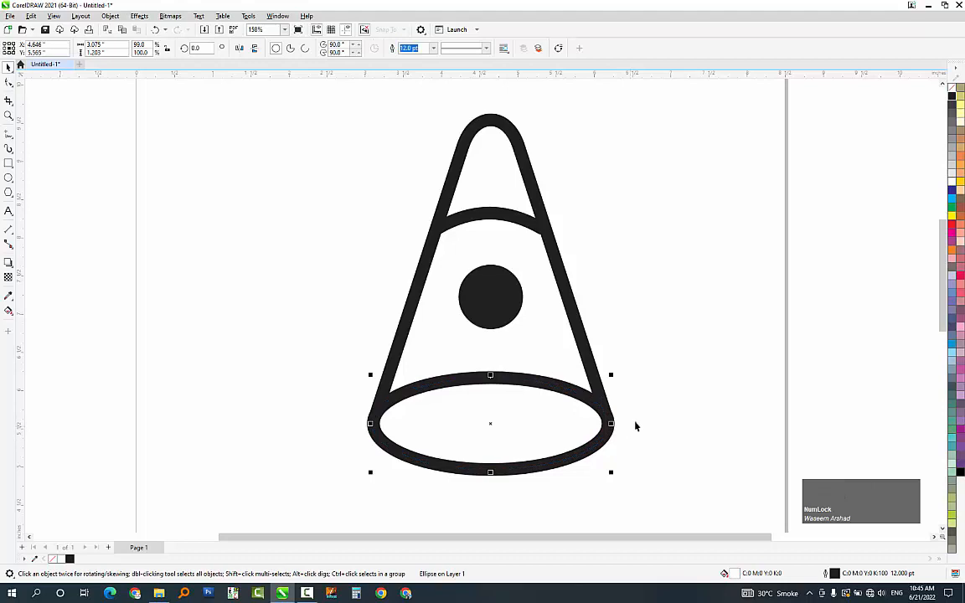
left_click(635, 426)
- Add a one-step inward contour with an offset of about 0.279 in to the base ellipse and break it apart
left_click(592, 399)
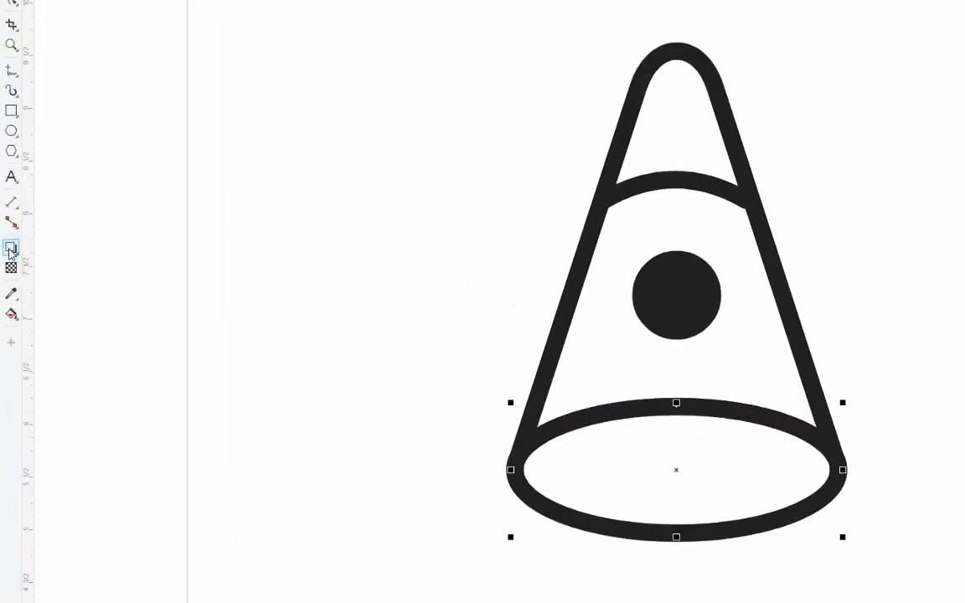
left_click(23, 195)
left_click(155, 238)
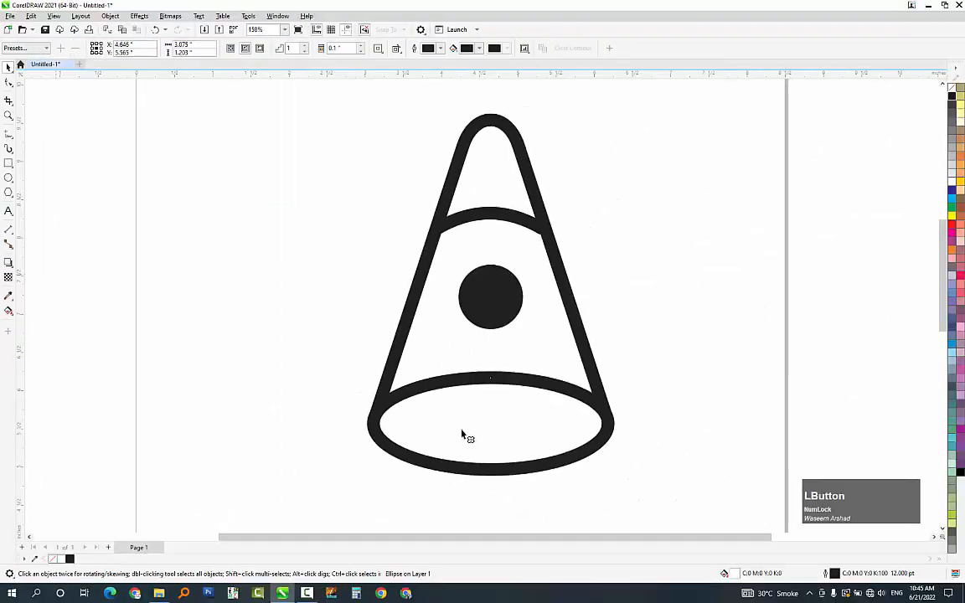
left_click_drag(462, 434, 492, 454)
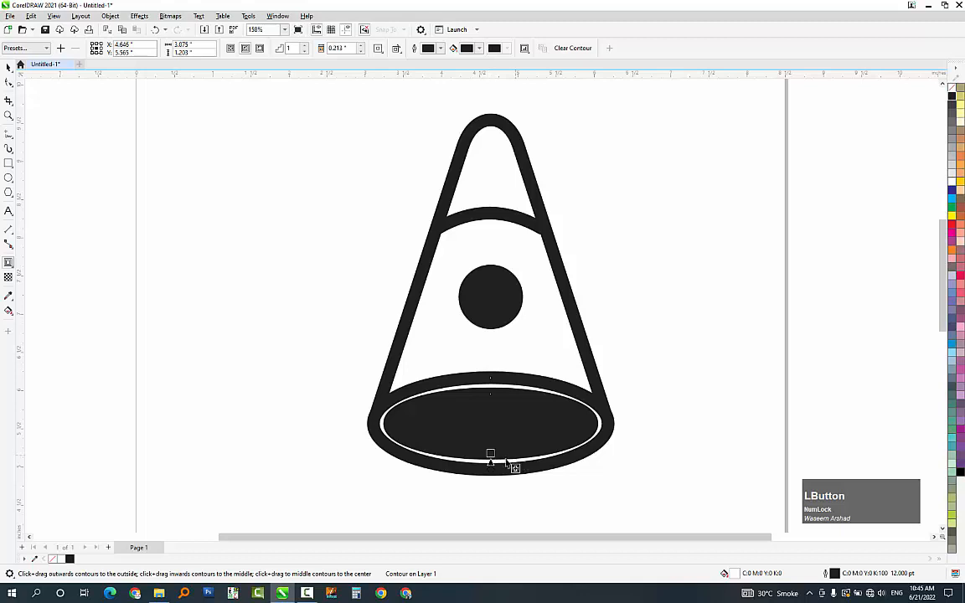
mouse_move(490, 452)
left_mouse_down()
mouse_move(495, 459)
mouse_move(490, 450)
left_mouse_up()
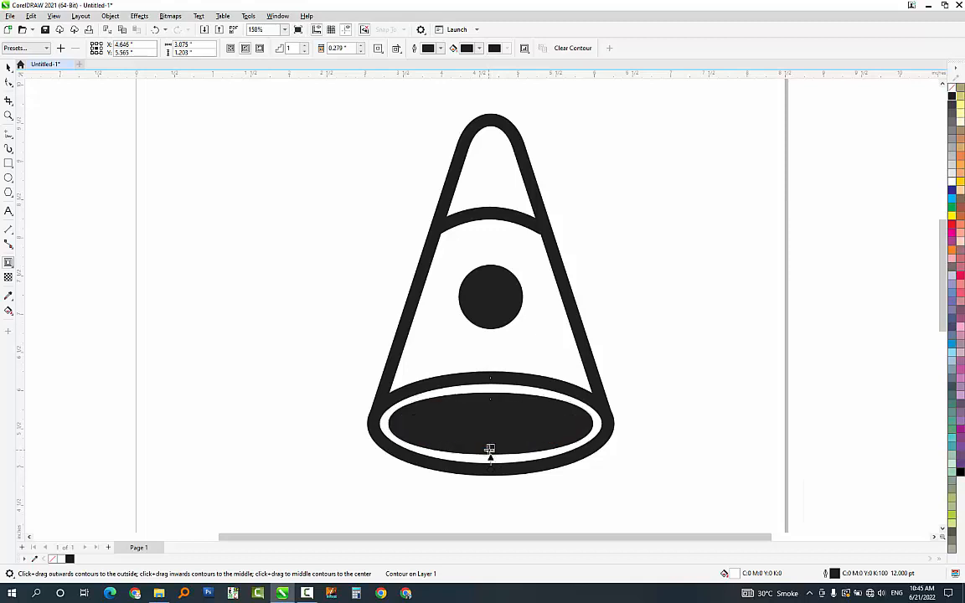
key("ctrl+k")
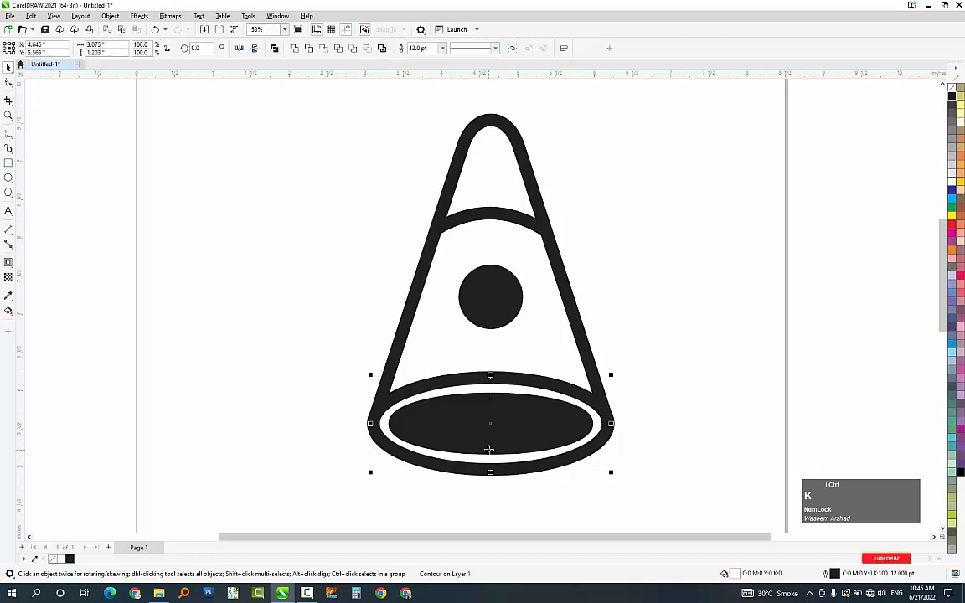
key("Escape")
- Add a one-step inward contour with an offset of about 0.126 in to the inner ellipse and break it apart
left_click(490, 449)
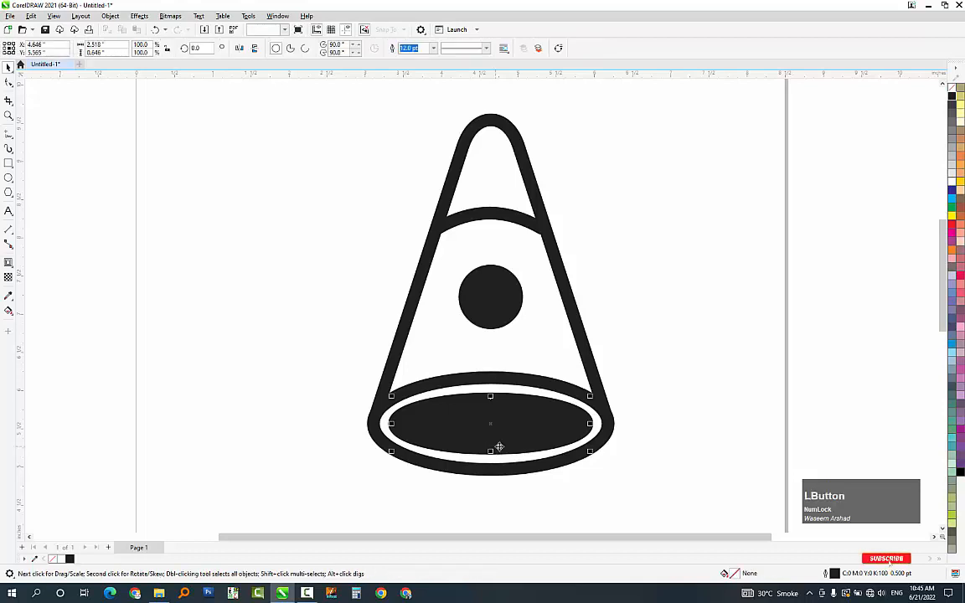
left_click(8, 261)
left_click_drag(491, 445, 491, 410)
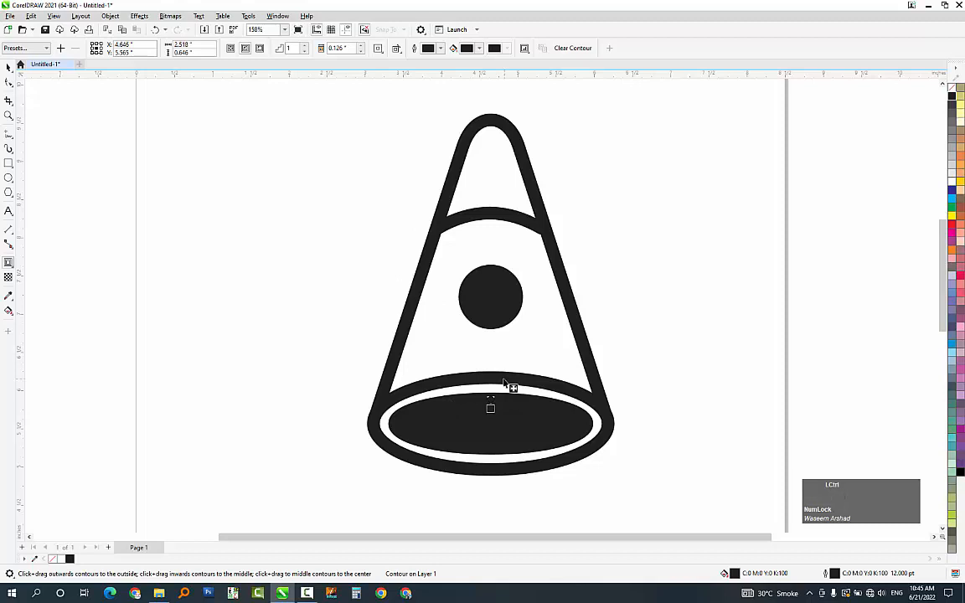
key("ctrl+space")
- Fill the innermost ellipse with white and stretch it vertically to about 0.67 in tall
left_click(567, 430)
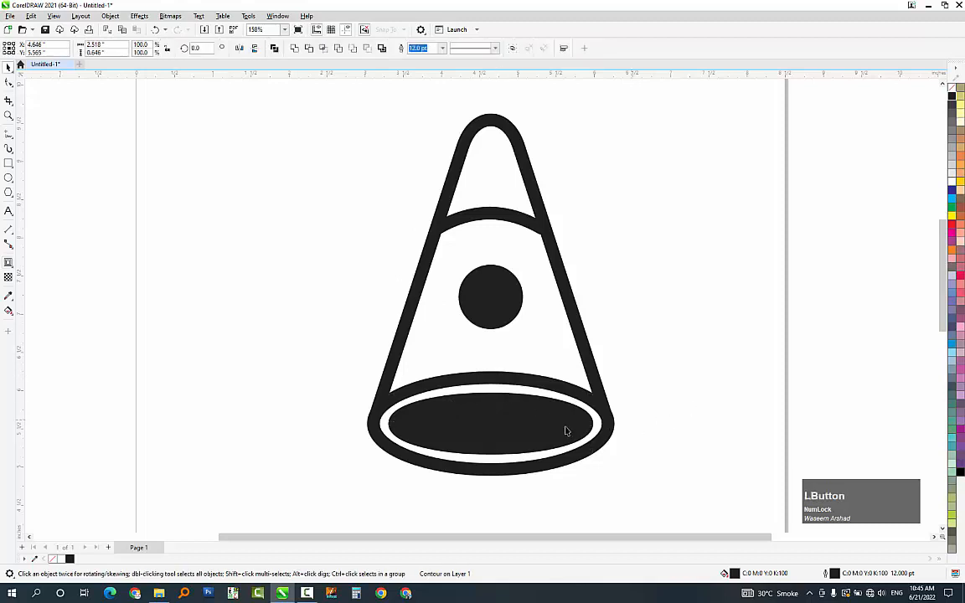
left_click(952, 181)
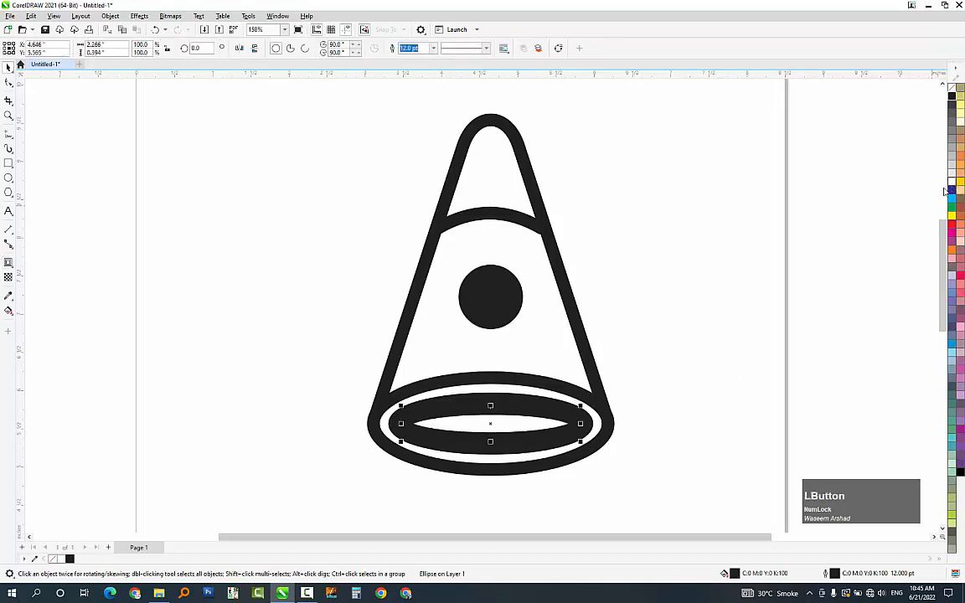
scroll(488, 428, "up", 3)
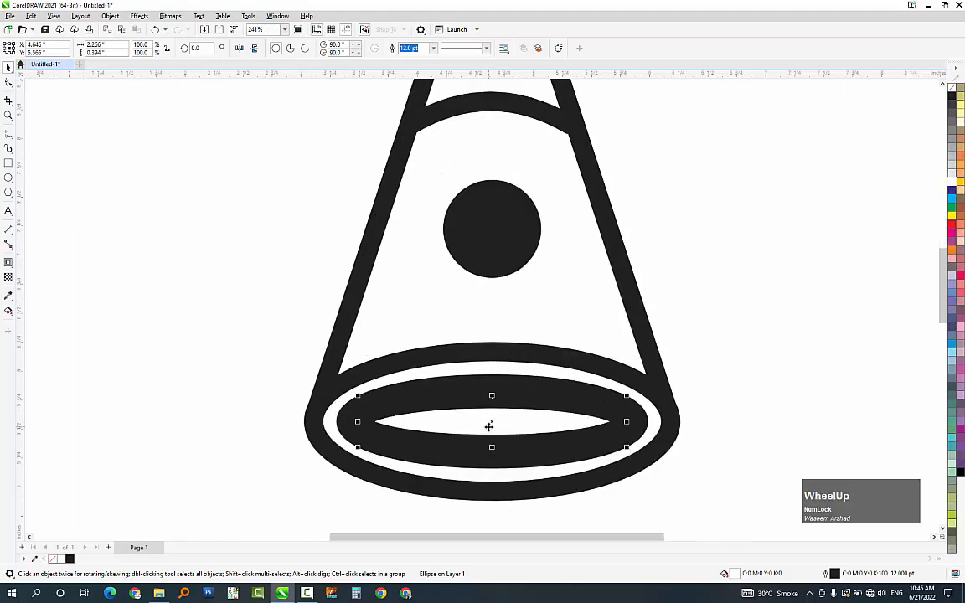
mouse_move(496, 460)
left_mouse_down()
mouse_move(499, 486)
mouse_move(499, 473)
left_mouse_up()
left_click(498, 434)
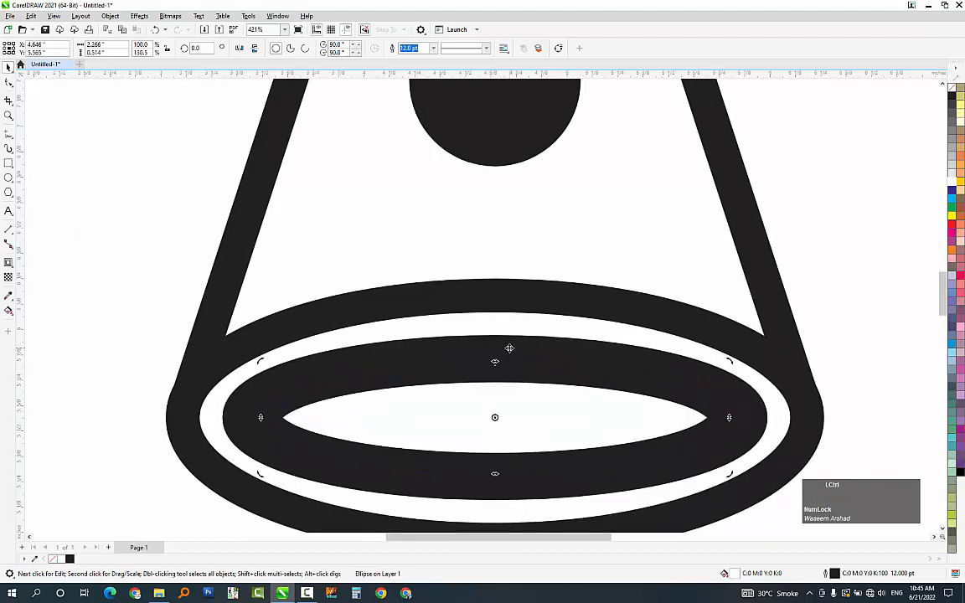
scroll(510, 343, "down", 1)
- Remove the outlines from both inner ellipses of the base
left_click_drag(761, 295, 310, 507)
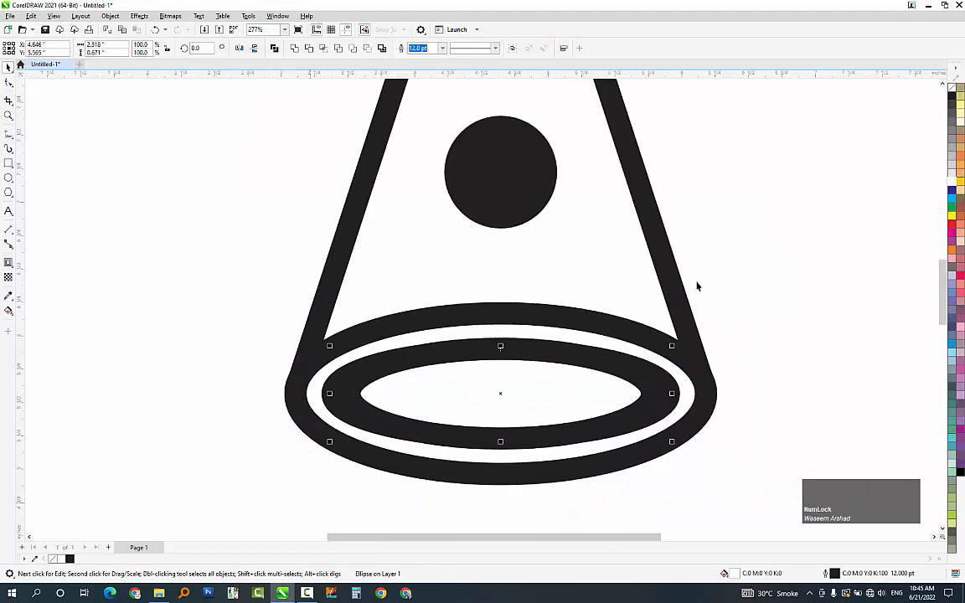
right_click(953, 89)
left_click(574, 390)
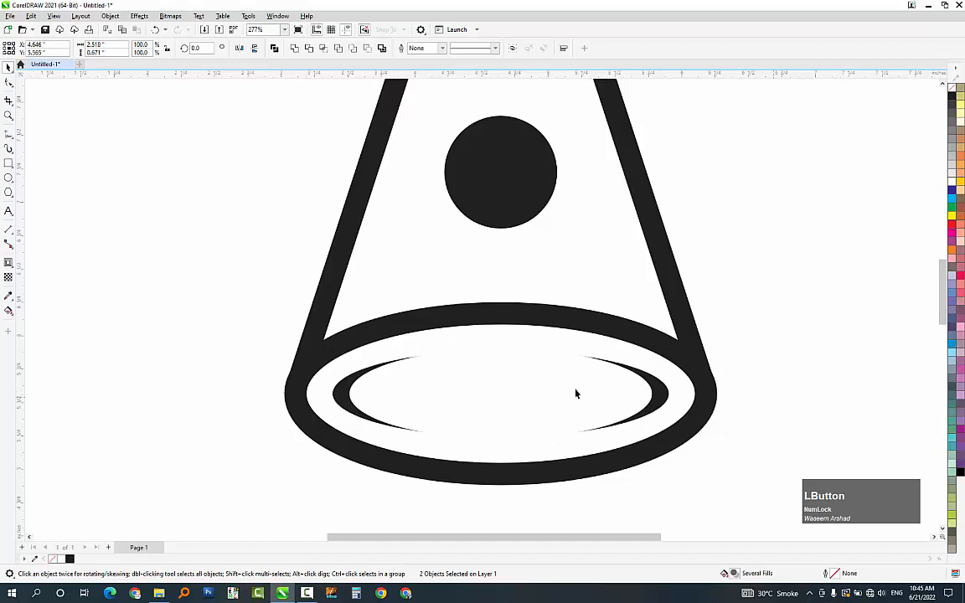
- Stretch the black inner ellipse vertically so it forms a complete ring around the white ellipse
left_click(615, 377)
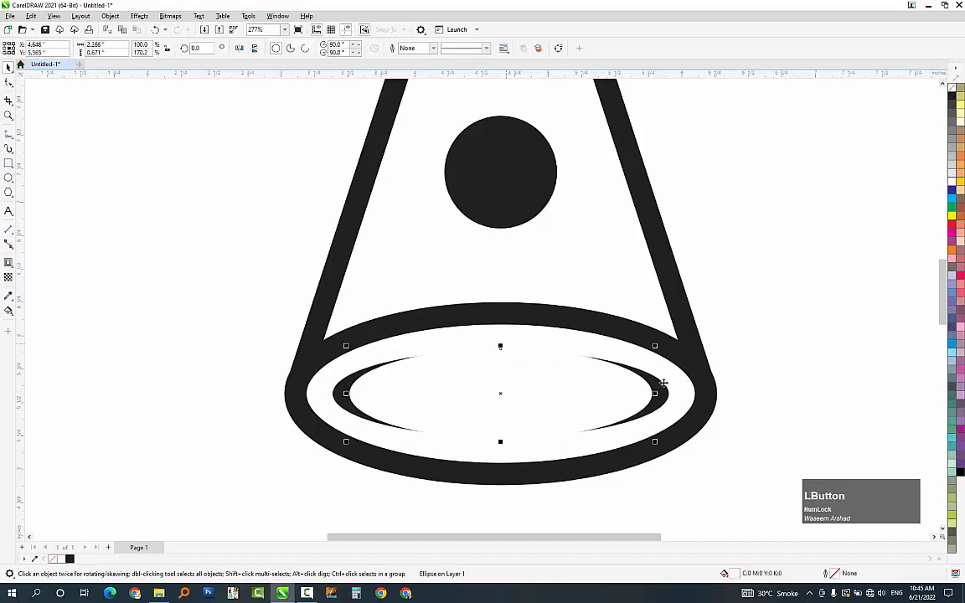
left_click_drag(501, 347, 502, 336)
left_click(559, 399, "shift")
left_click(588, 400)
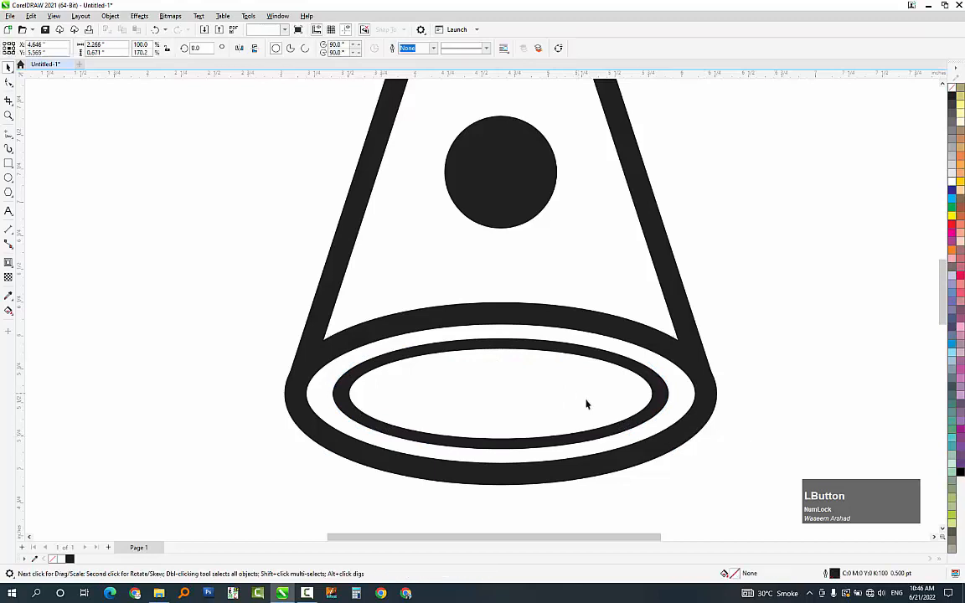
- Shrink the white ellipse to about 2.05 × 0.61 in and add a concentric black copy about 1.42 × 0.49 in inside it
left_click_drag(661, 453, 599, 427)
left_click_drag(500, 427, 502, 431)
left_click(951, 97)
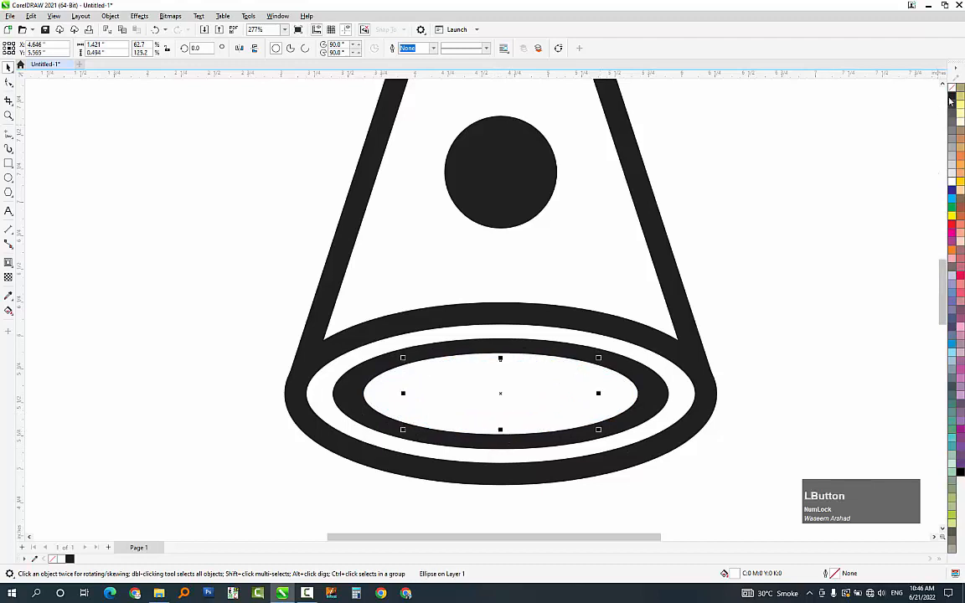
left_click(801, 324)
- Fill the base ellipse with 20% black and the ring inside it with a darker grey
left_click(579, 343)
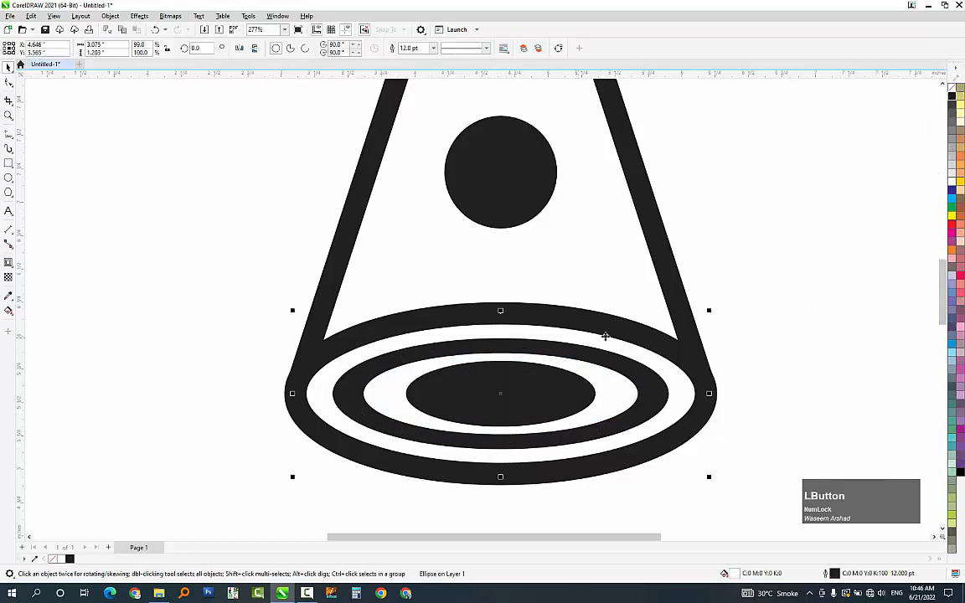
left_click(952, 167)
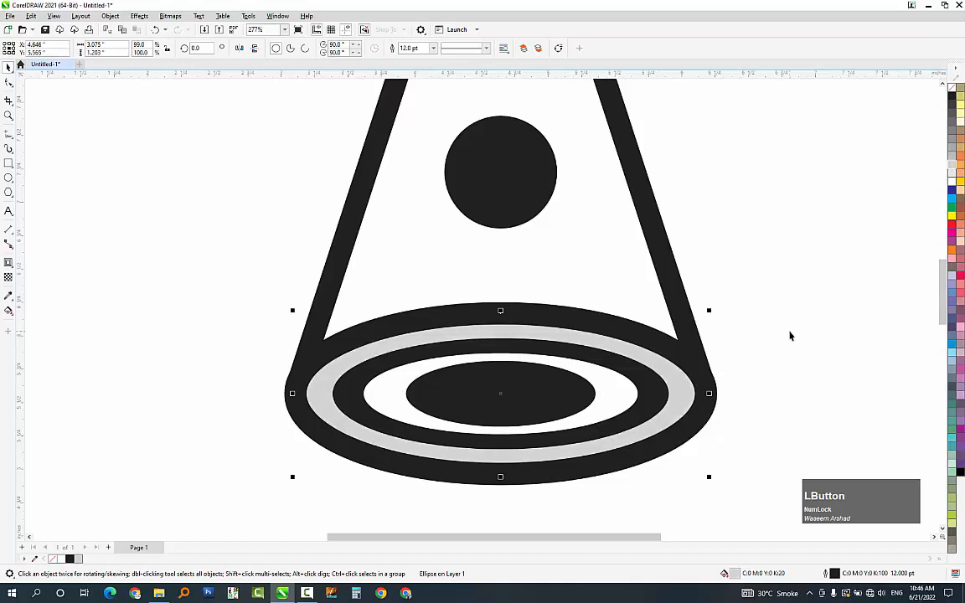
- Shrink the black centre ellipse to about 1.27 × 0.44 in
left_click_drag(598, 429, 588, 426)
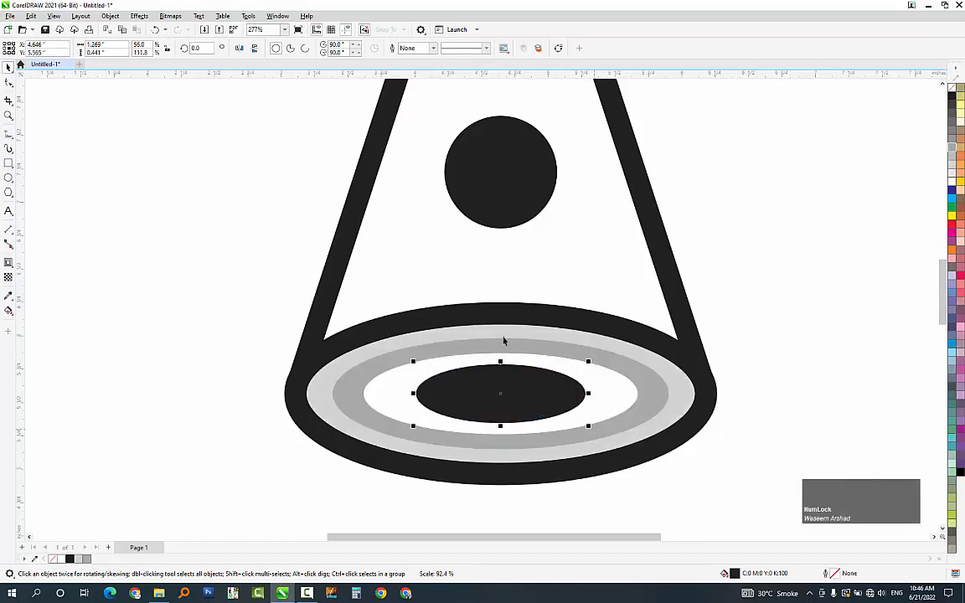
scroll(526, 308, "down", 2)
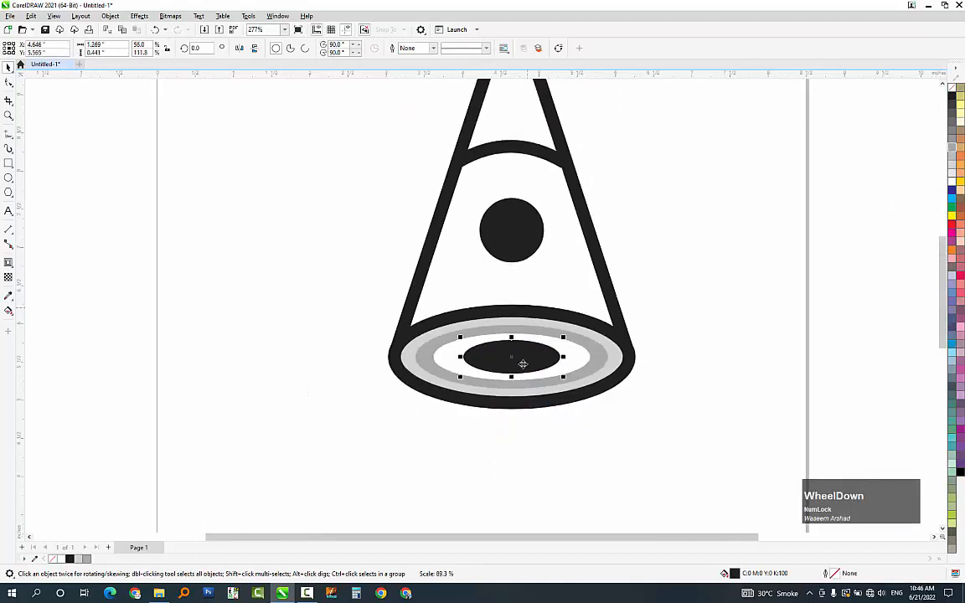
key("Escape")
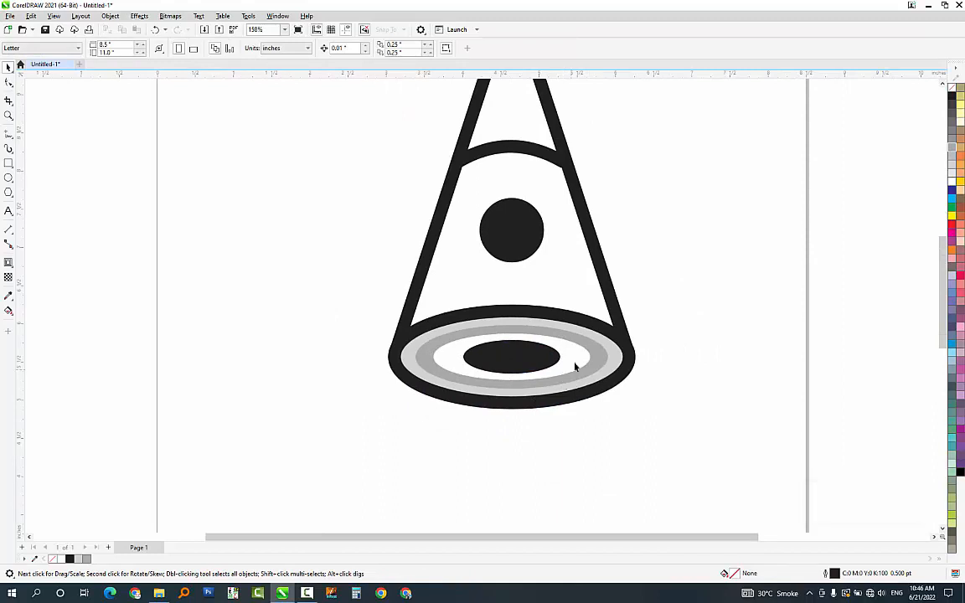
- Delete the darker grey middle ellipse and fill the white ellipse around the black centre with 10% black
left_click(589, 352)
key("Delete")
left_click(587, 352)
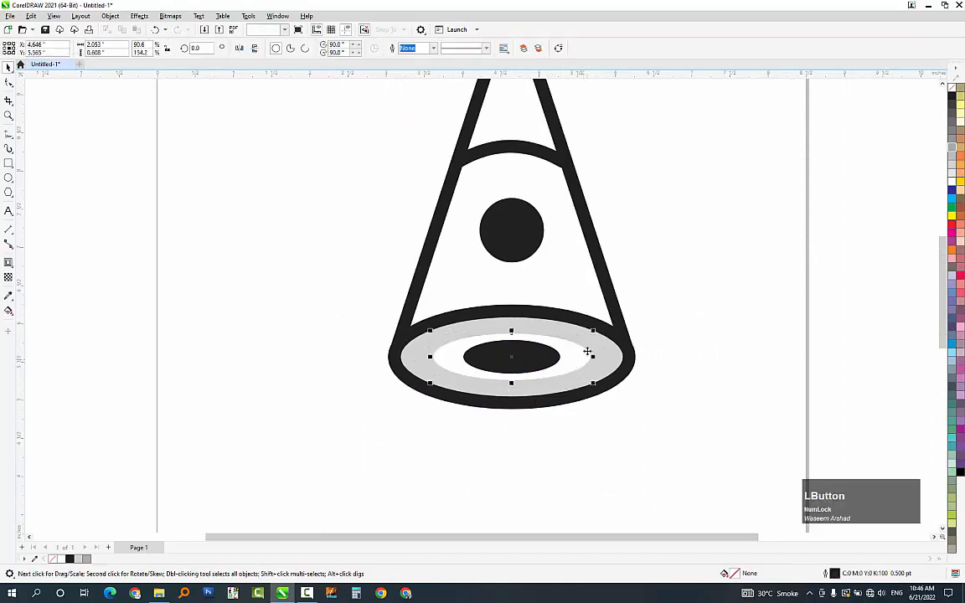
left_click(952, 164)
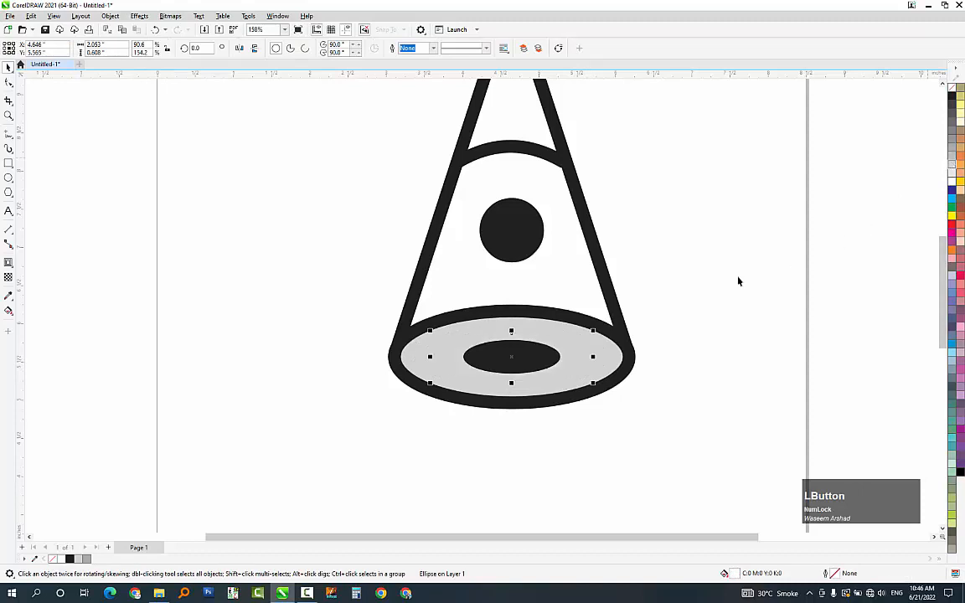
left_click(952, 173)
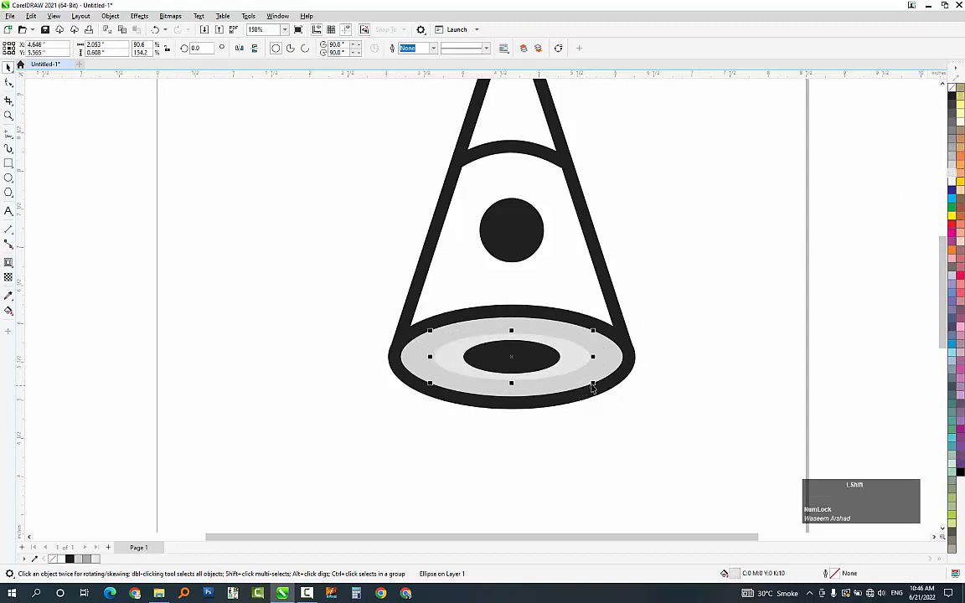
- Enlarge the 10% black ellipse until only a thin grey rim surrounds it and fill it with white
mouse_move(592, 385)
left_mouse_down()
mouse_move(614, 398)
mouse_move(604, 387)
left_mouse_up()
mouse_move(511, 387)
left_mouse_down()
mouse_move(519, 399)
mouse_move(509, 404)
left_mouse_up()
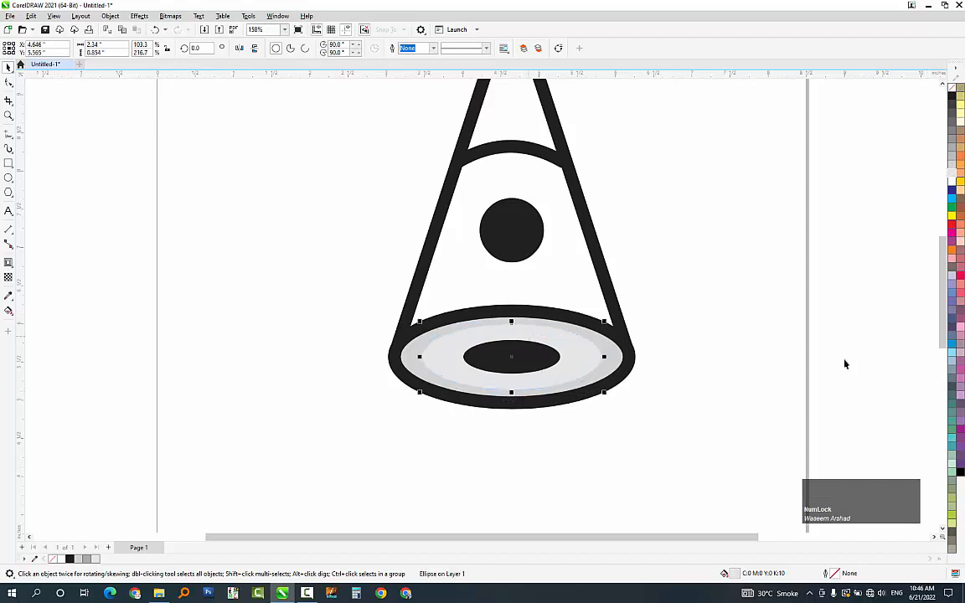
left_click(951, 183)
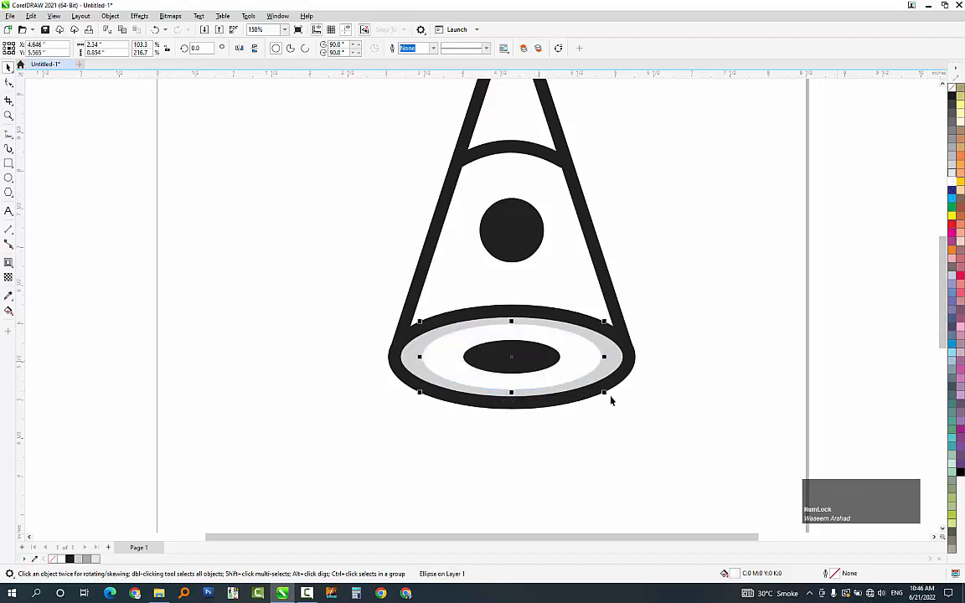
mouse_move(607, 399)
left_mouse_down()
mouse_move(604, 360)
mouse_move(610, 411)
left_mouse_up()
left_click(653, 431)
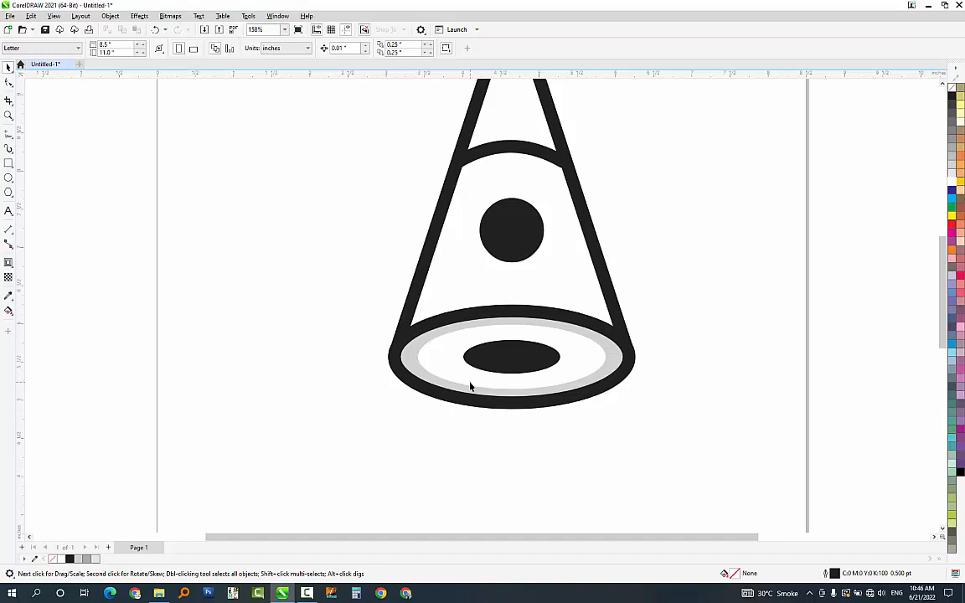
- Try to fill the cone's upper section with Smart Fill, then undo the fill
scroll(375, 336, "down", 1)
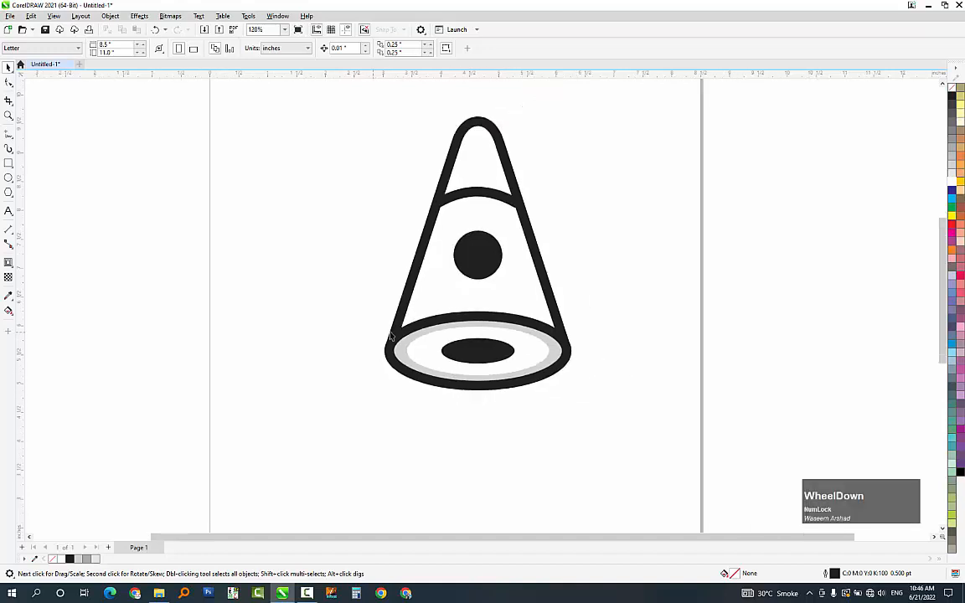
left_click(8, 312)
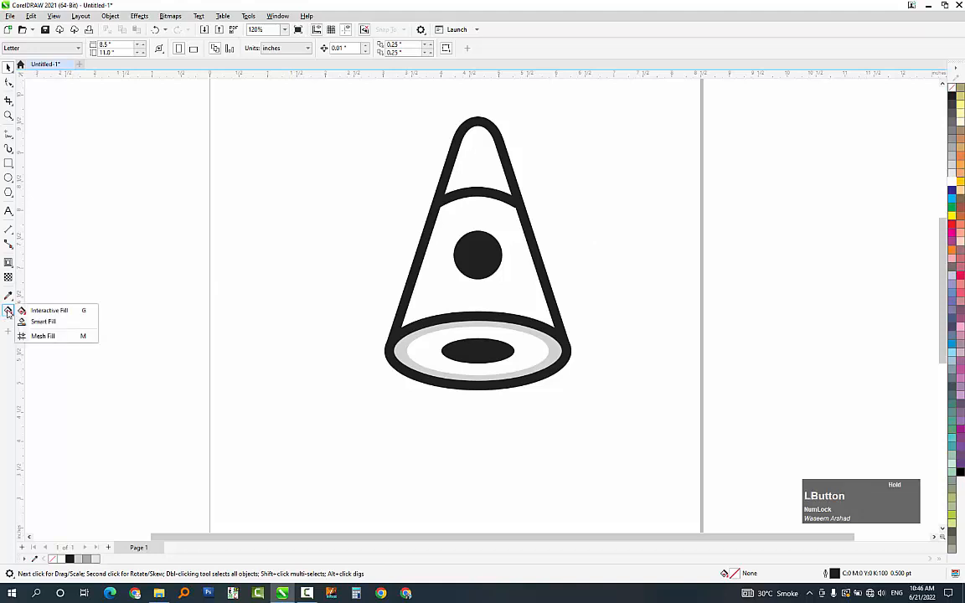
left_click(54, 325)
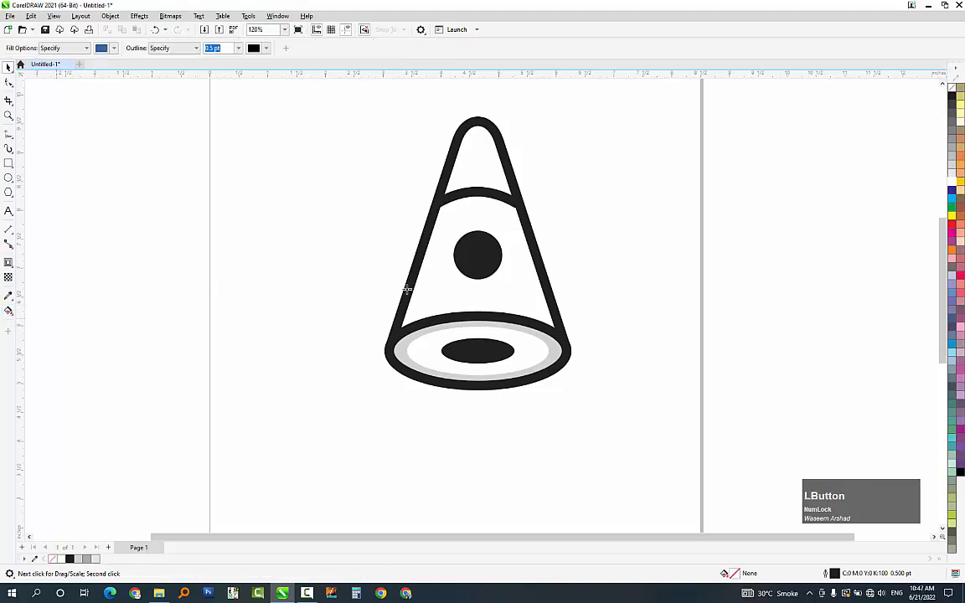
left_click(492, 164)
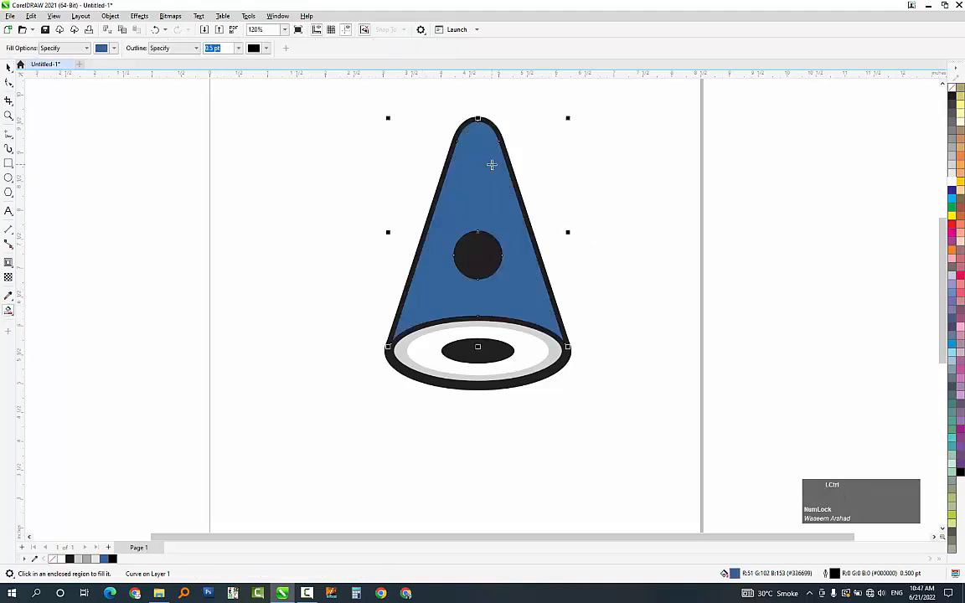
key("ctrl+z")
key("space")
- Widen the curved band to about 1.53 in so its ends reach past both sides of the cone
left_click(496, 201)
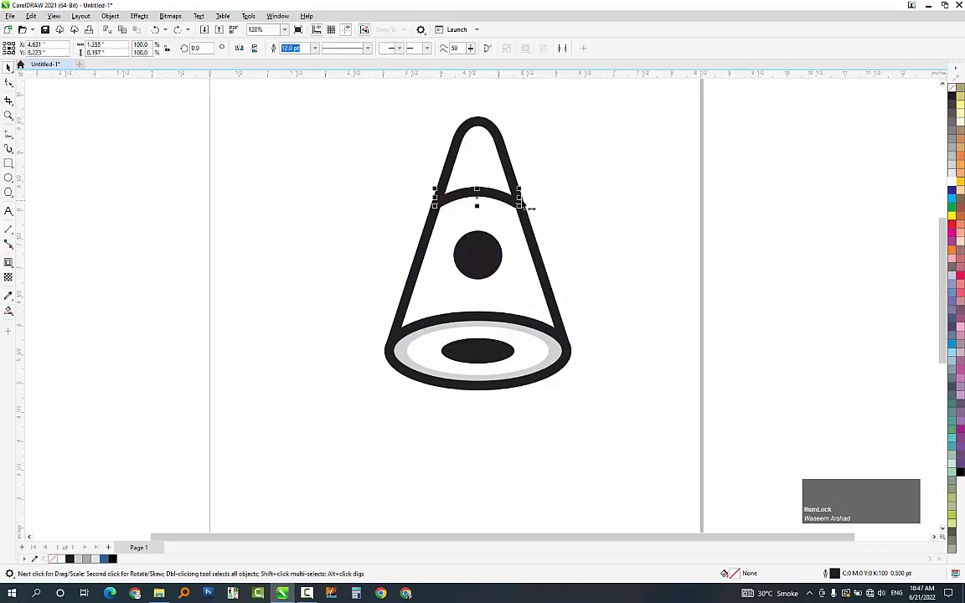
left_click_drag(523, 201, 531, 204)
left_click(471, 260)
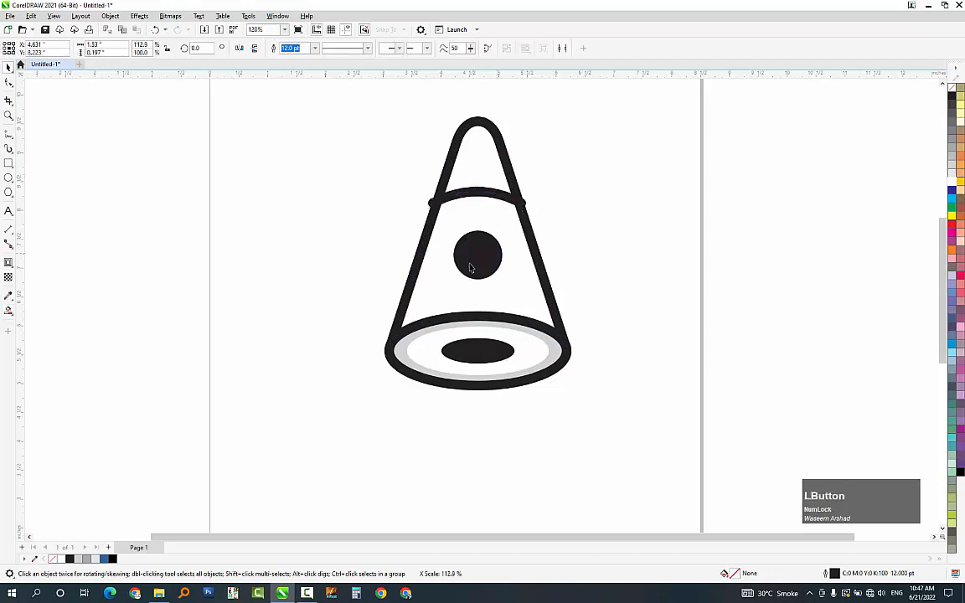
key("ctrl+z")
key("ctrl+z")
key("ctrl+z")
key("ctrl+z")
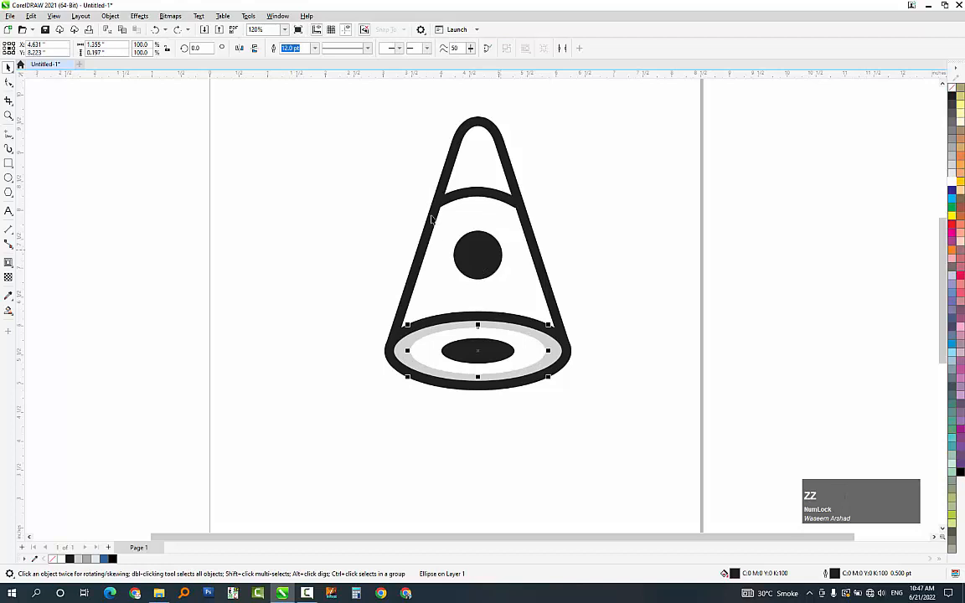
key("ctrl+z")
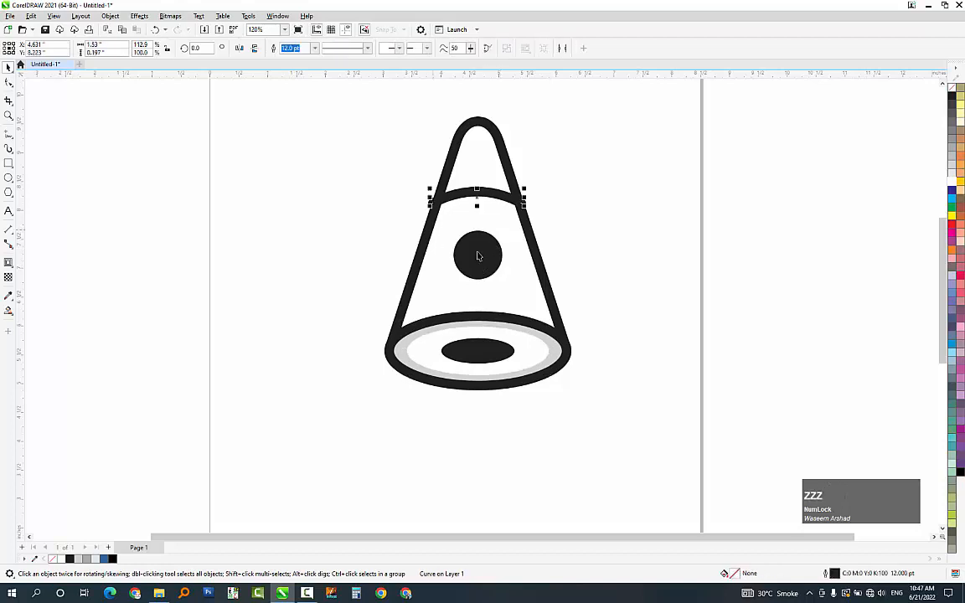
- Move the black circle out of the cone and Smart Fill the sections above and below the curved band with blue
left_click_drag(477, 256, 371, 228)
left_click(516, 195)
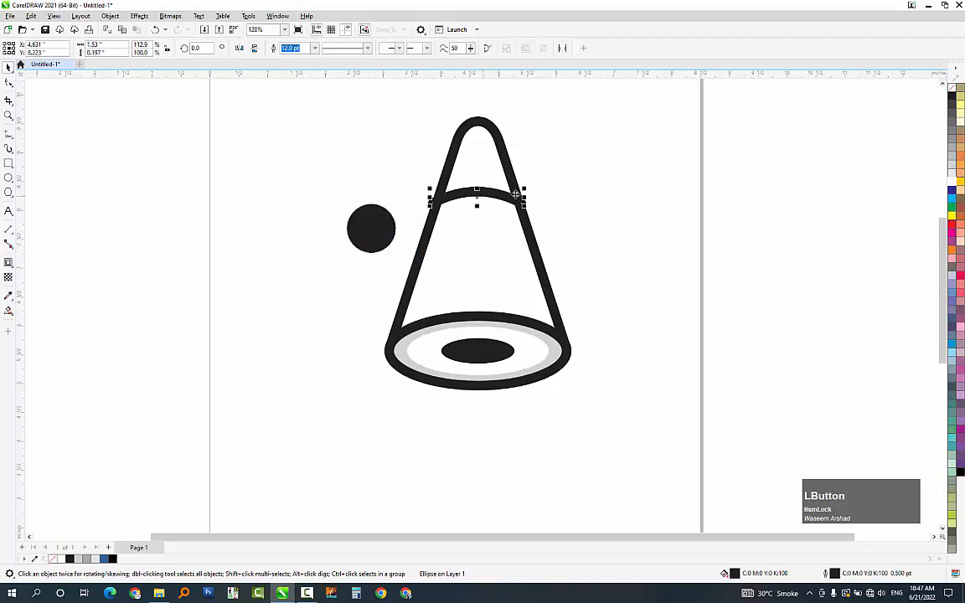
left_click(8, 310)
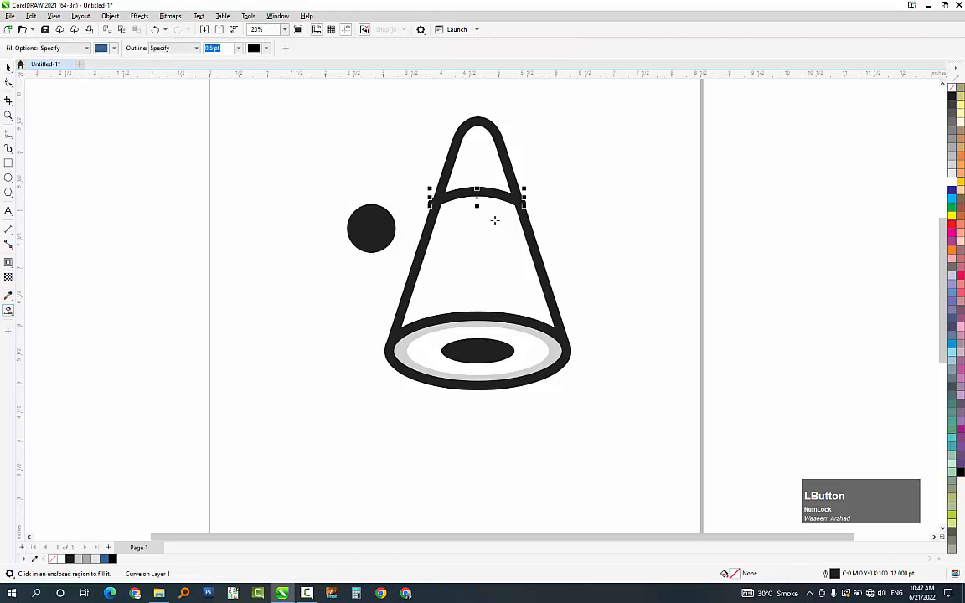
left_click(478, 161)
left_click(482, 255)
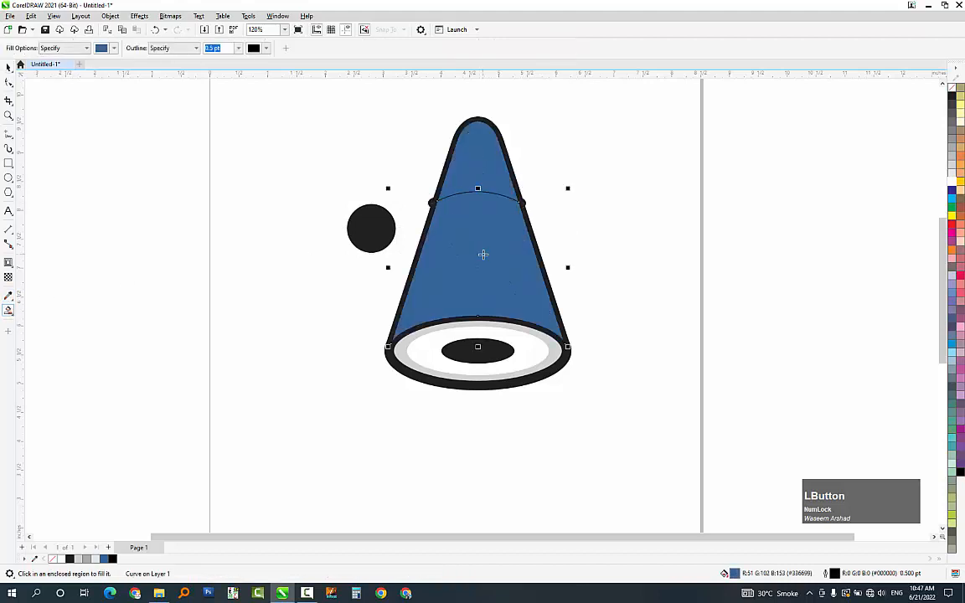
- Try removing the thick curved band from the filled cone, then undo the deletion
key("space")
left_click_drag(594, 166, 399, 226)
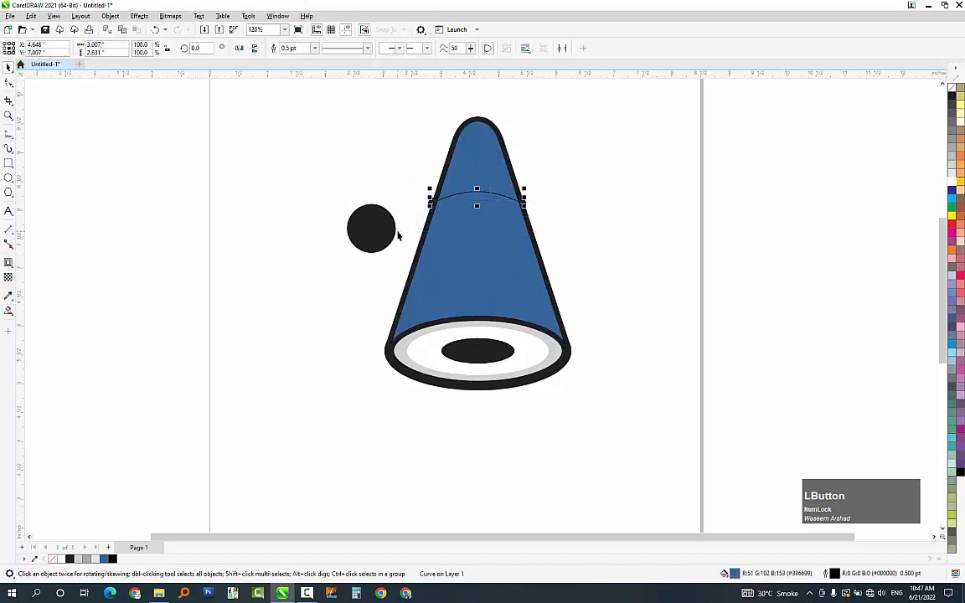
key("Delete")
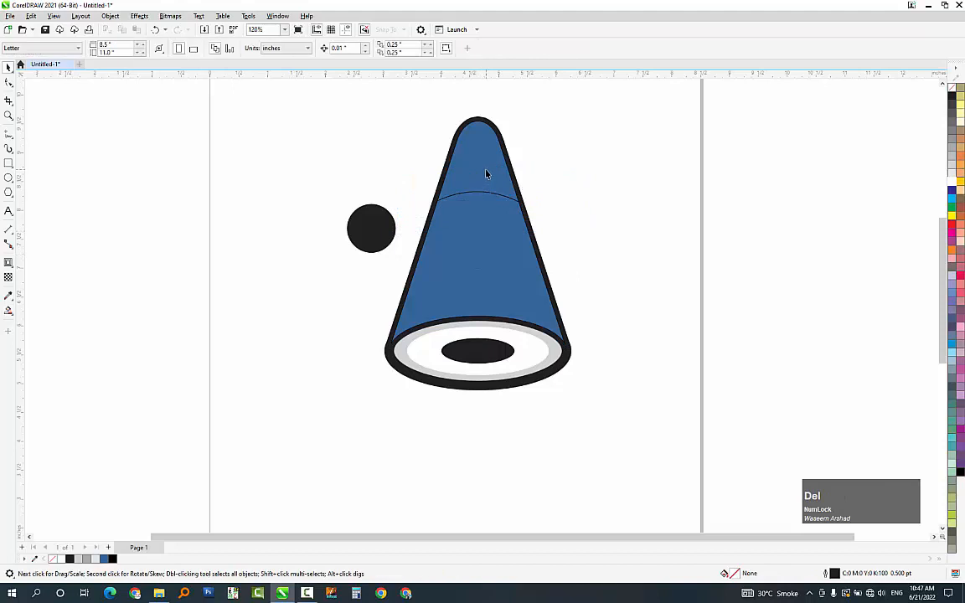
left_click(486, 173)
key("ctrl+z")
key("ctrl+z")
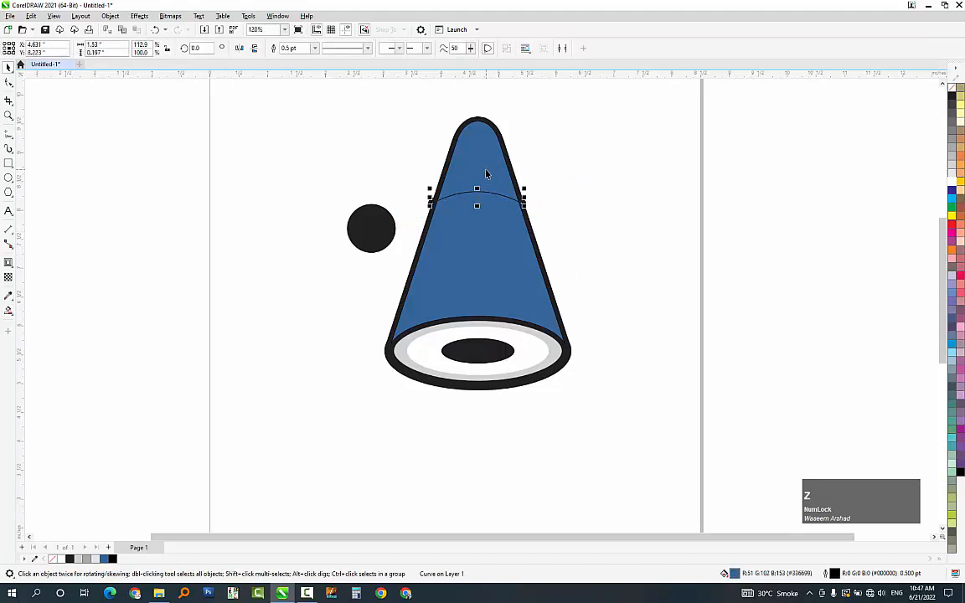
key("ctrl+z")
key("ctrl+z")
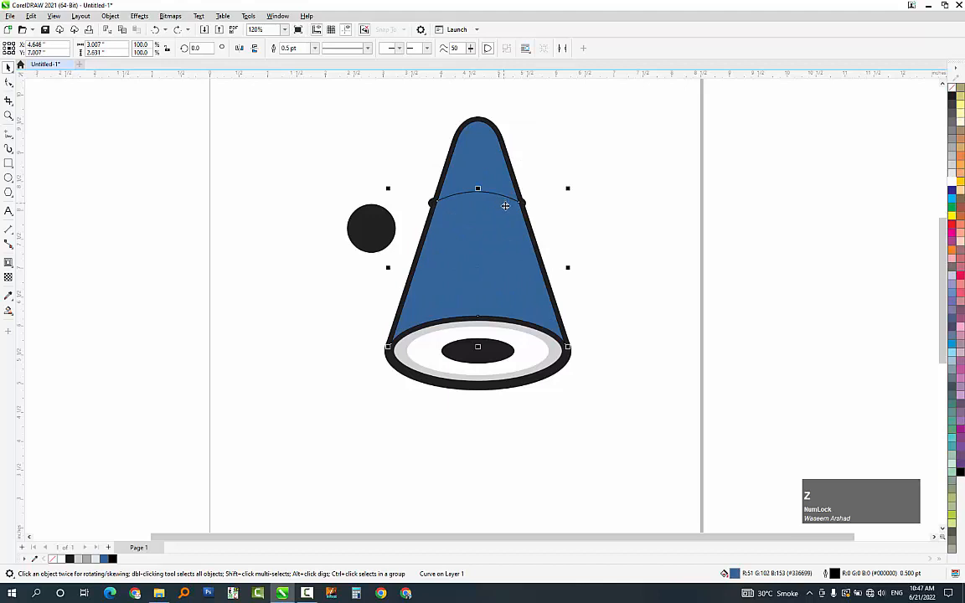
- Bring the thick curved band to the front of the blue cone sections
left_click(520, 203)
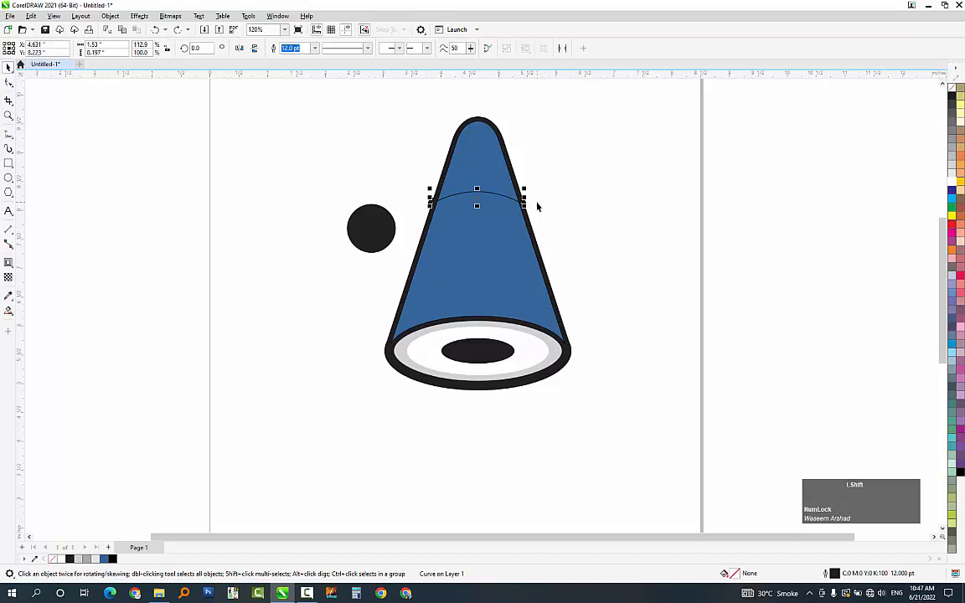
key("shift+Page_Up")
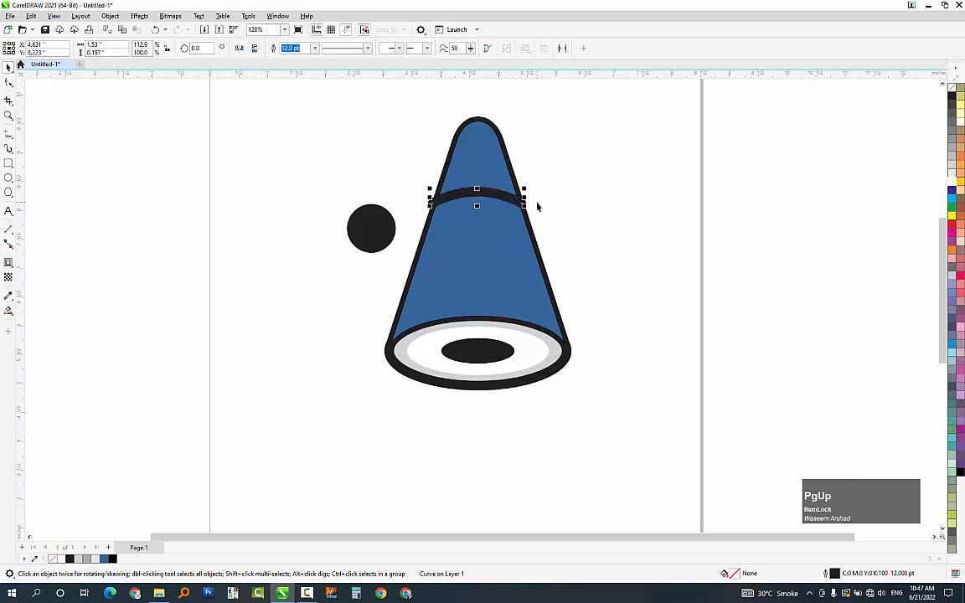
key("Page_Up")
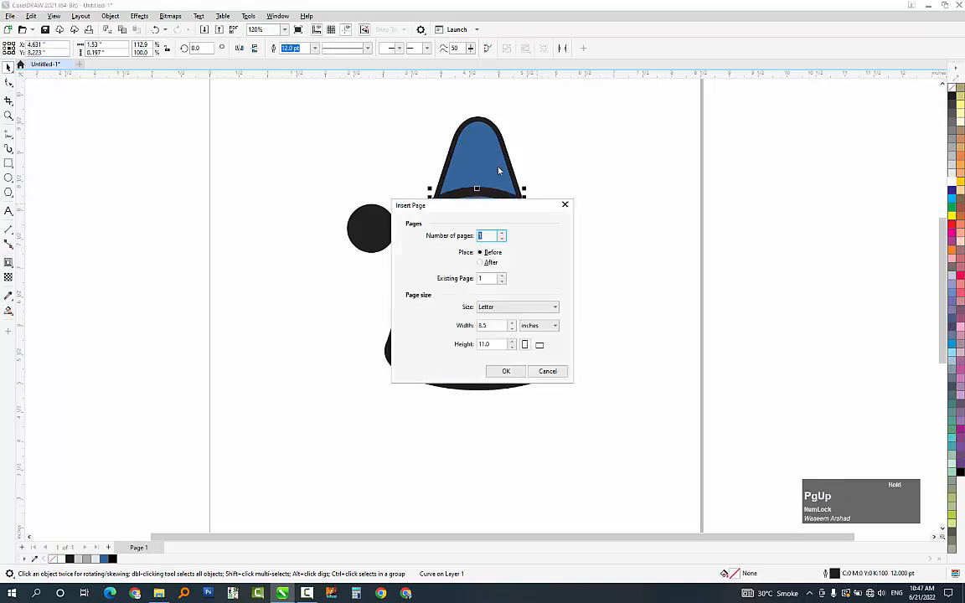
left_click(588, 188)
key("Escape")
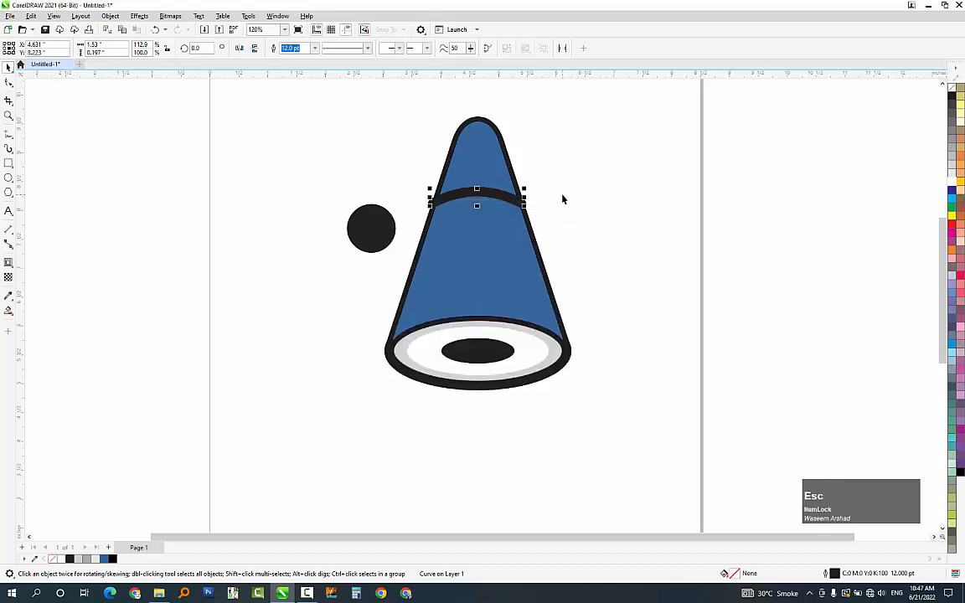
- Fill the cone's tip section with 50% black and the lower body section with orange (C0 M60 Y100 K0)
left_click(478, 151)
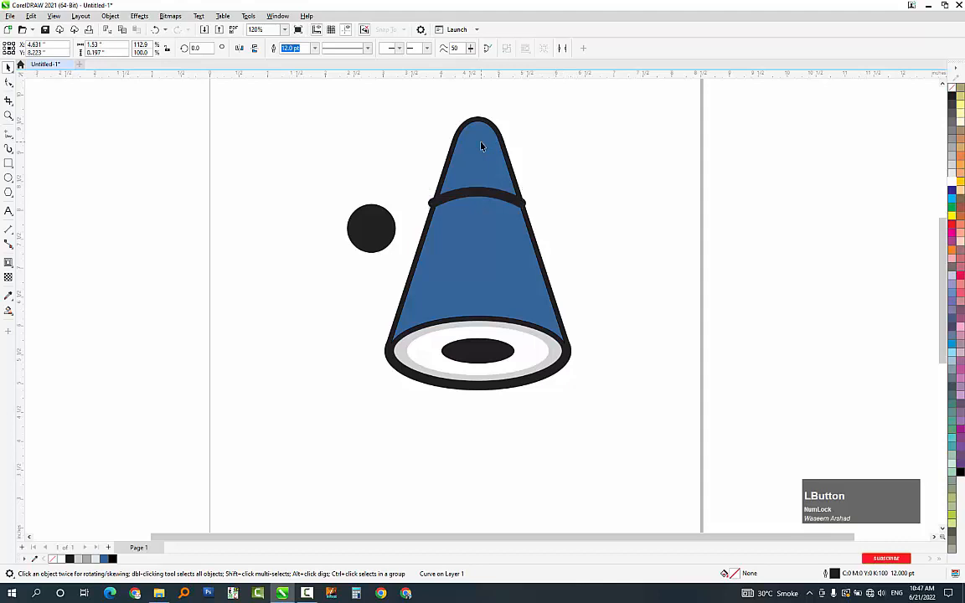
left_click(953, 145)
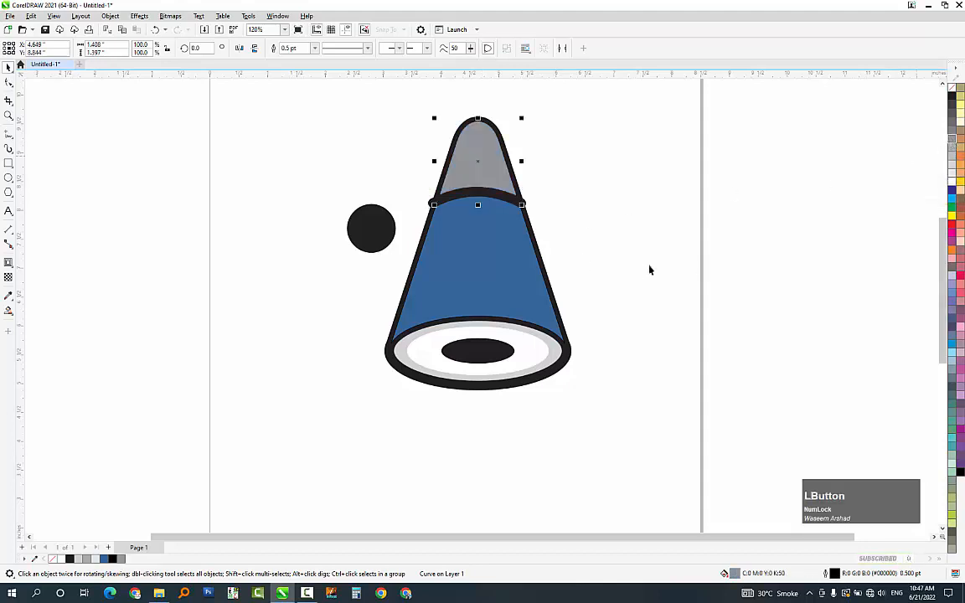
left_click(471, 276)
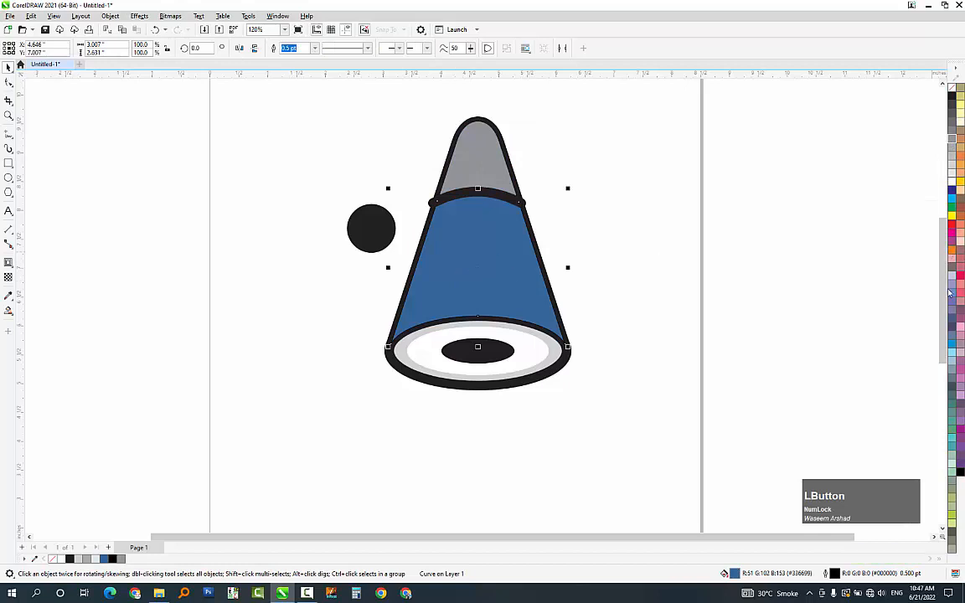
left_click(952, 250)
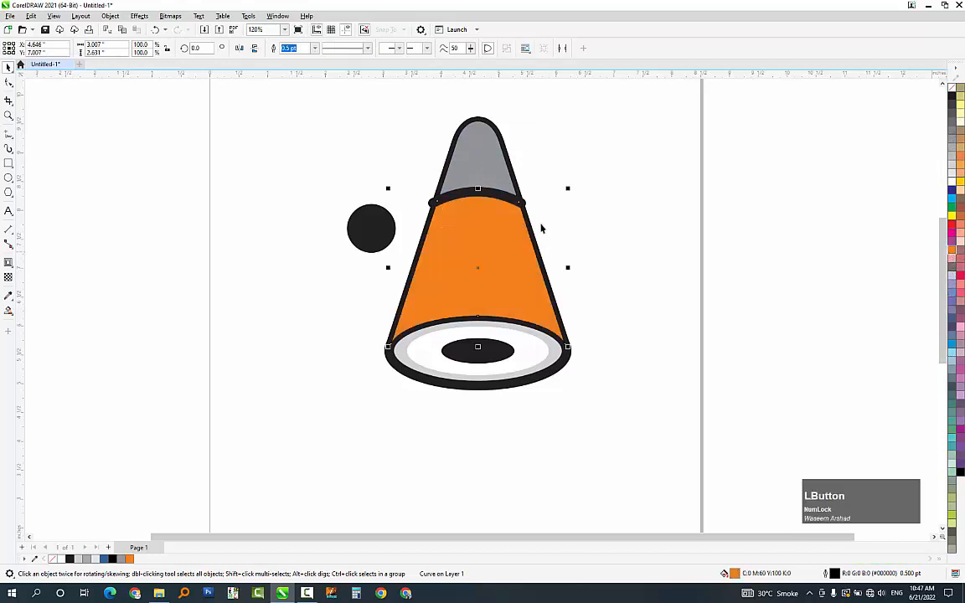
- Centre the black circle on the orange section horizontally and vertically and bring it to the front
left_click(575, 254)
left_click_drag(350, 232, 455, 262)
left_click(508, 295, "shift")
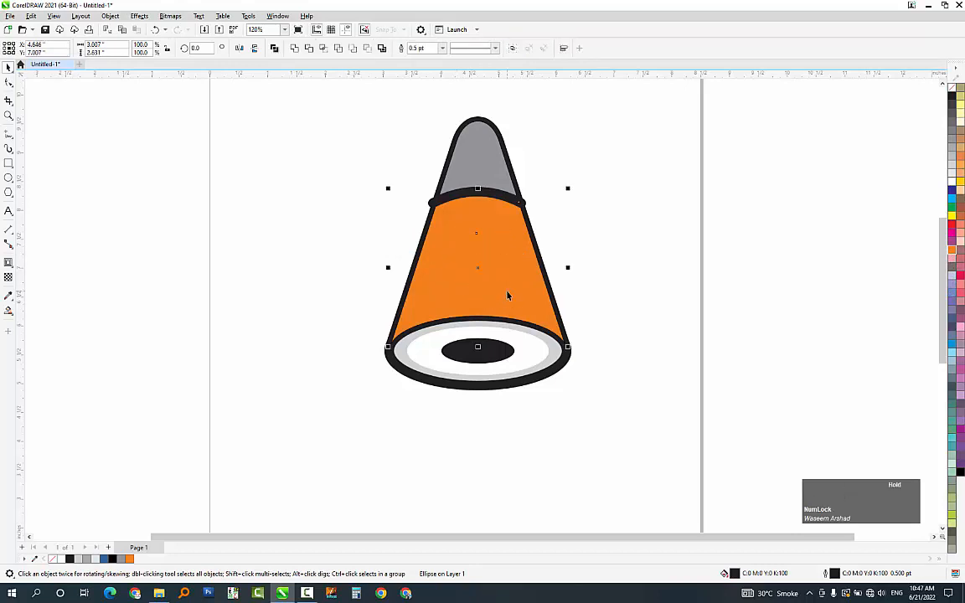
key("c")
key("e")
left_click(516, 299, "shift")
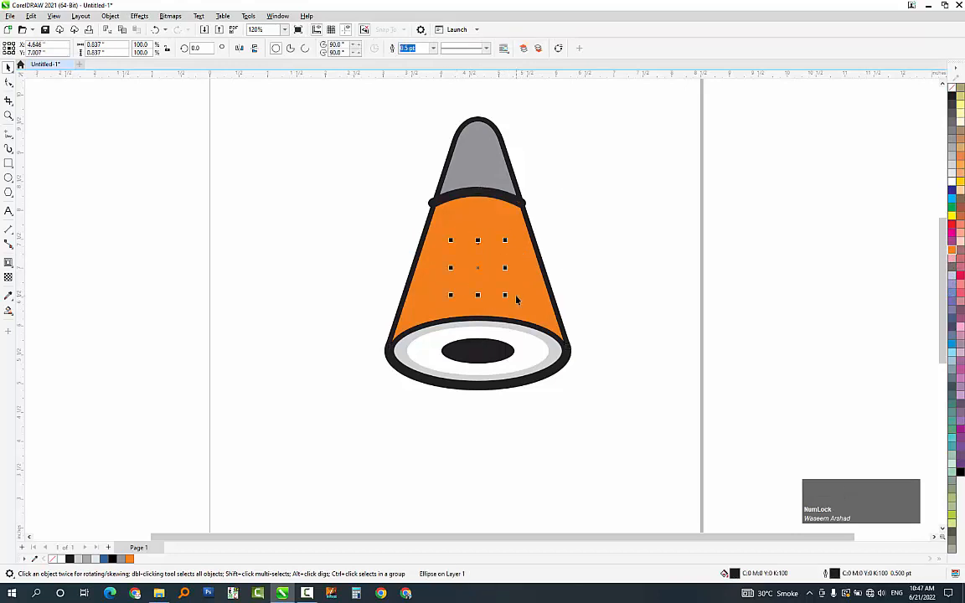
key("shift+Page_Up")
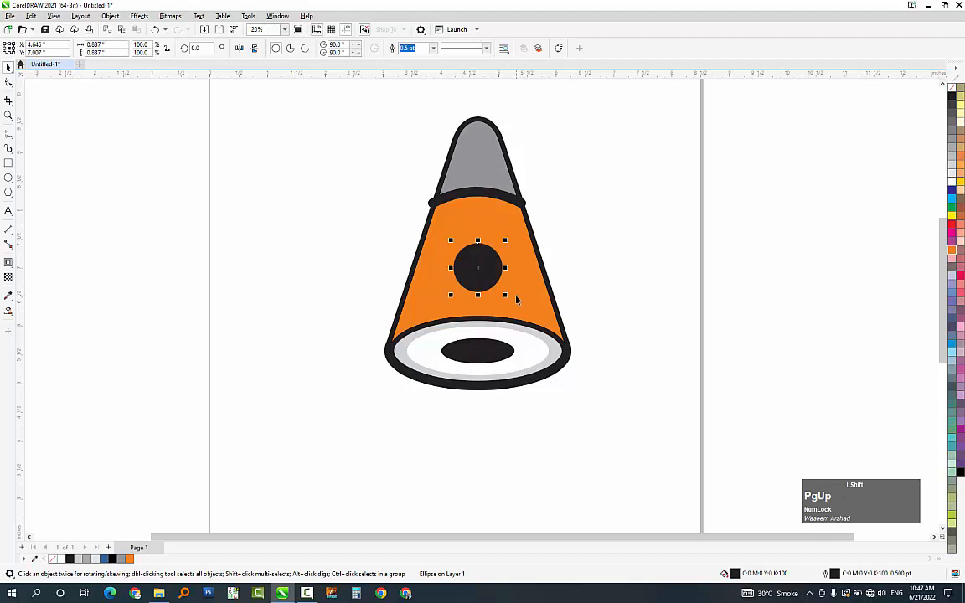
- Narrow the curved band to about 1.455 in and adjust its other end so neither rounded end protrudes beyond the cone's outline
left_click(523, 201)
left_click_drag(481, 237, 481, 237)
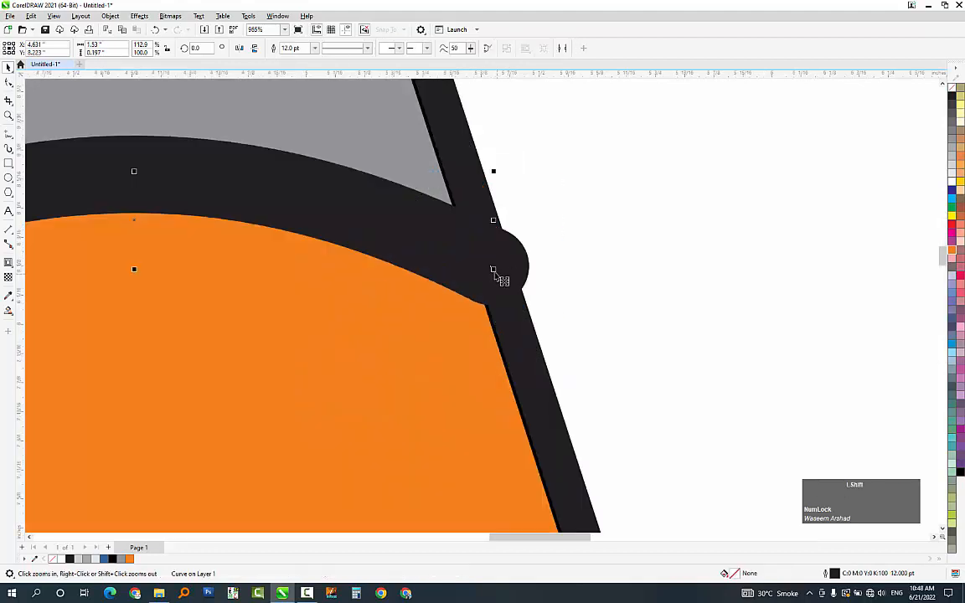
key("Escape")
left_click(492, 283)
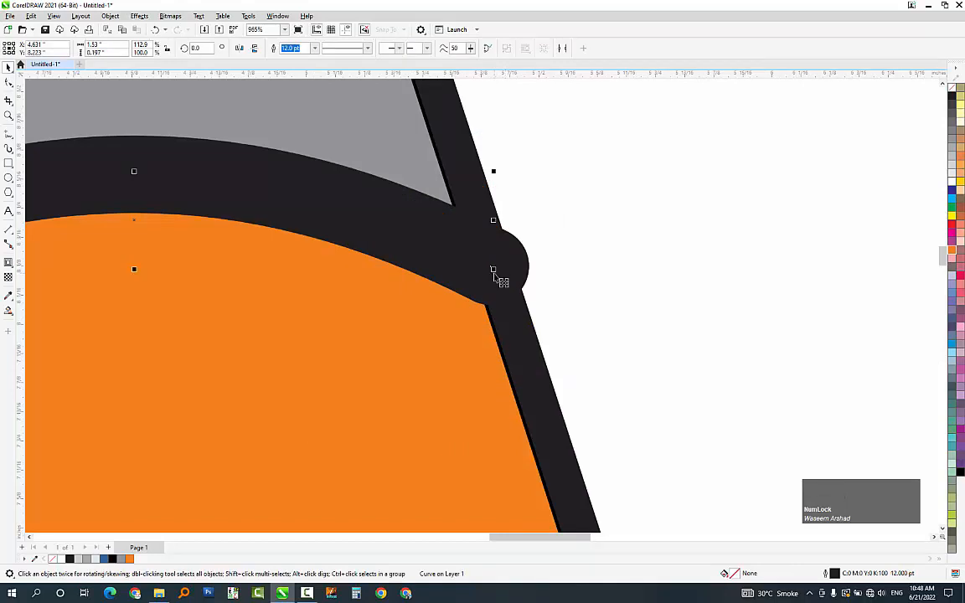
left_click_drag(494, 220, 479, 224)
scroll(478, 224, "down", 5)
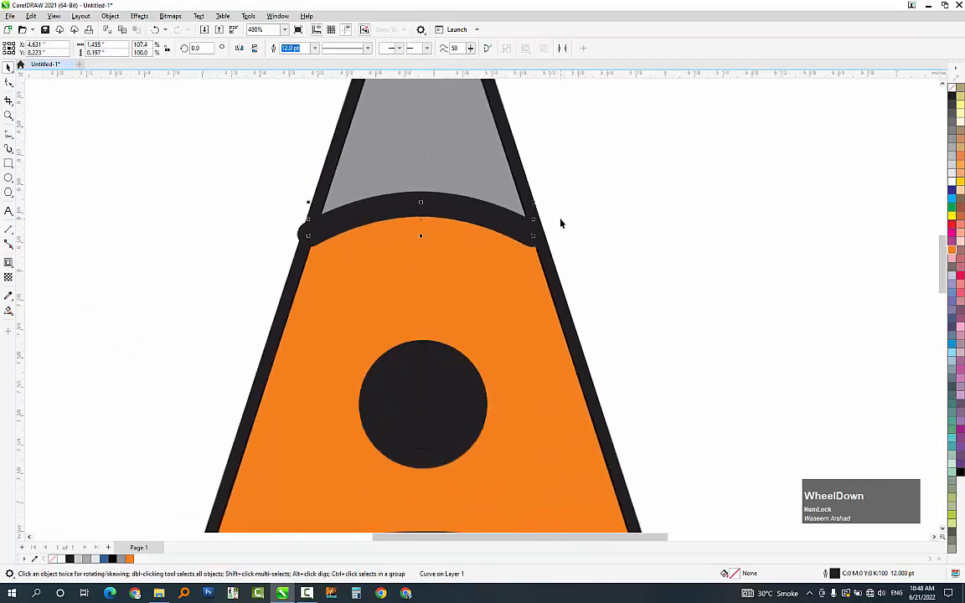
left_click_drag(342, 221, 348, 222)
left_click(298, 240)
scroll(303, 222, "down", 4)
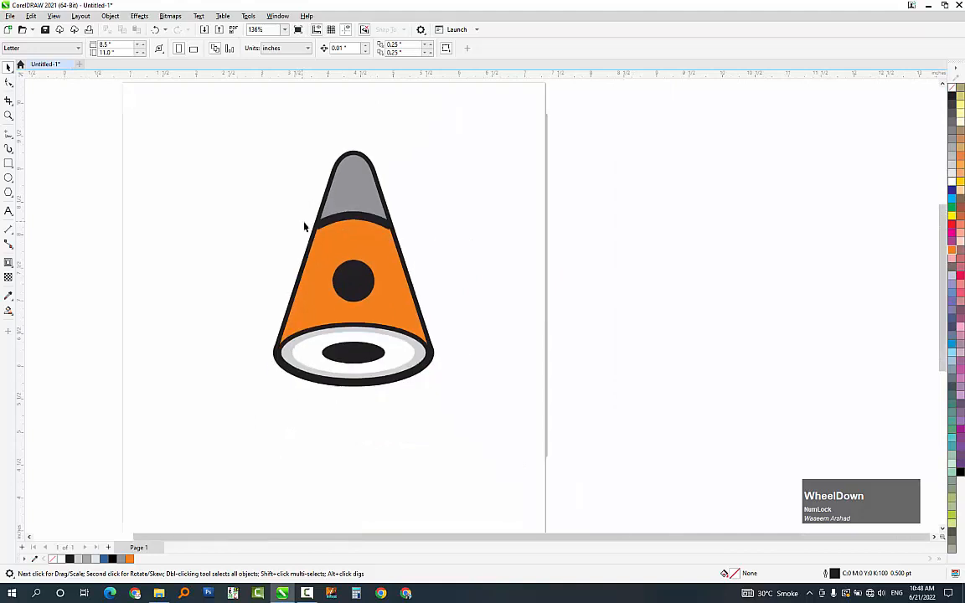
scroll(433, 237, "down", 1)
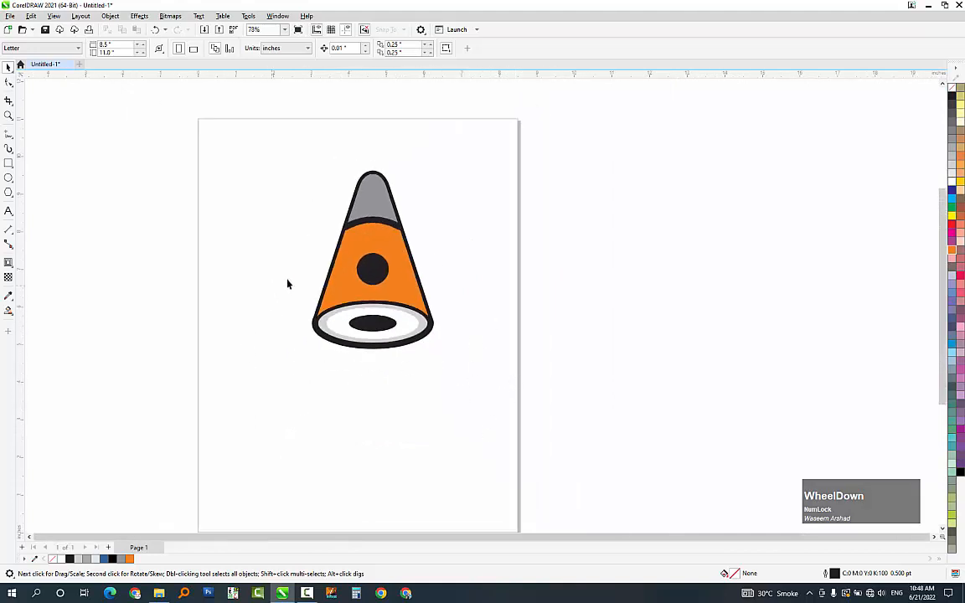
- Draw a vertical rectangle about 0.842 × 2.566 in below the cone and round all its corners to 0.421 in
left_click(14, 154)
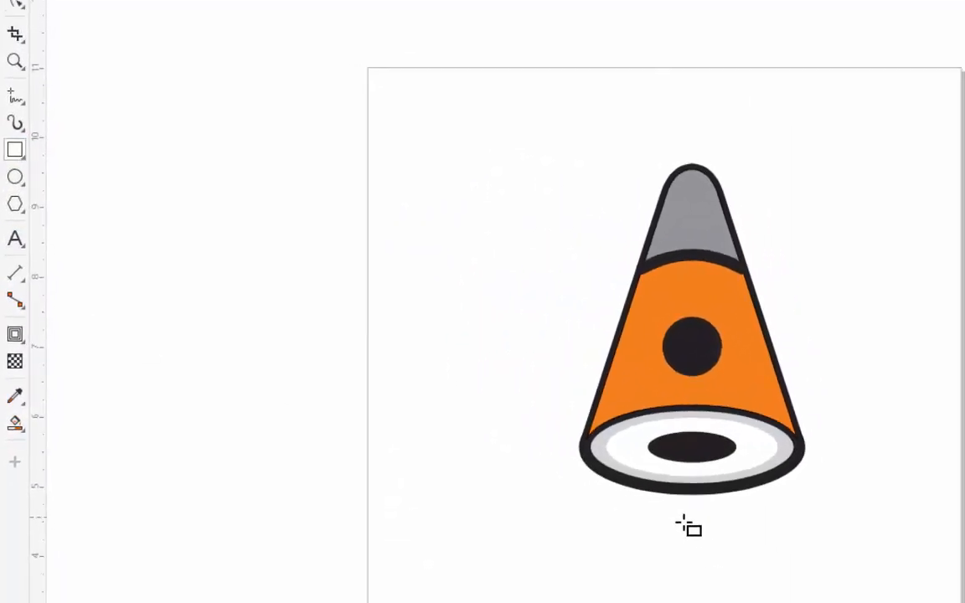
left_click_drag(682, 526, 741, 602)
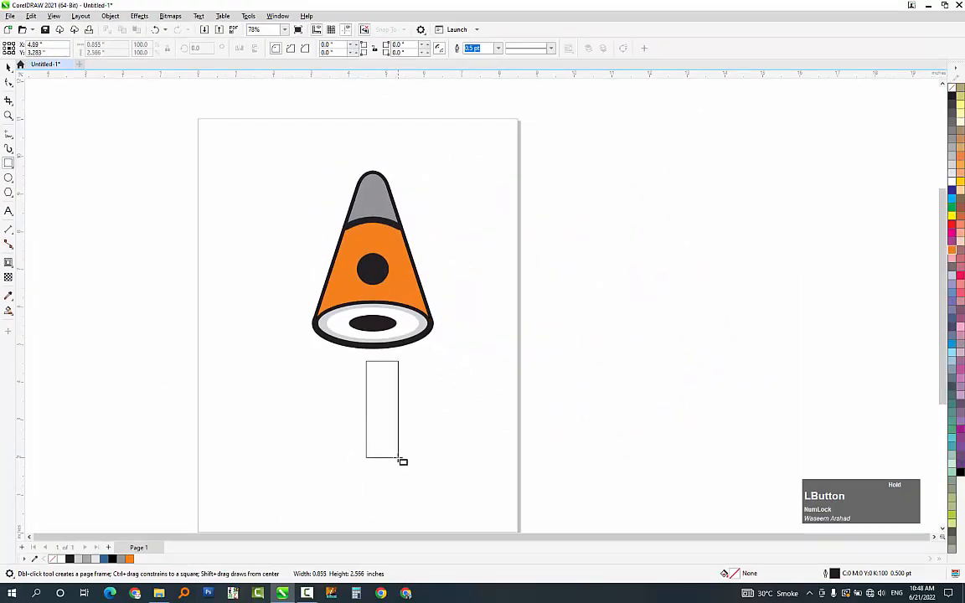
left_click_drag(400, 459, 400, 458)
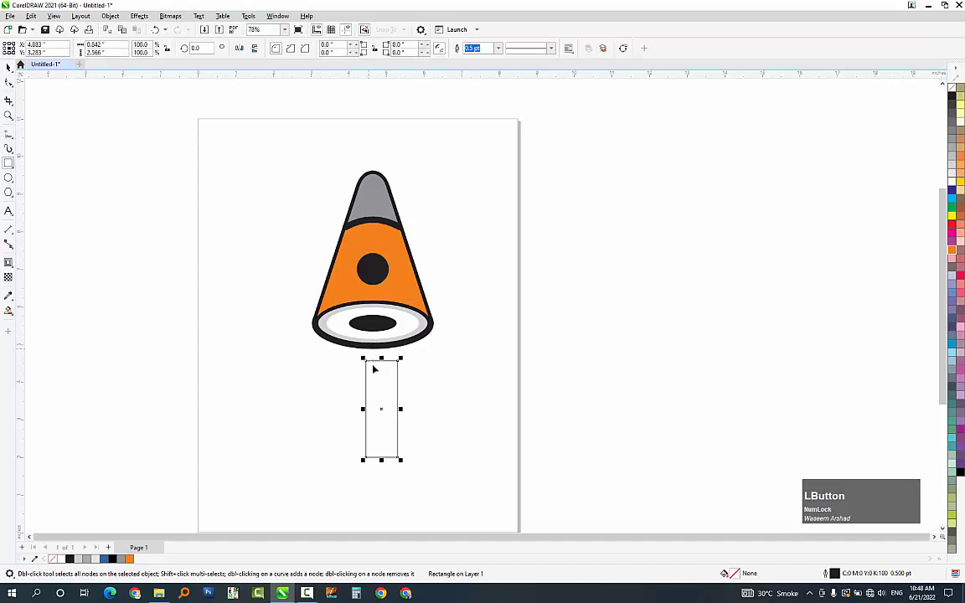
key("F10")
left_click_drag(401, 365, 309, 415)
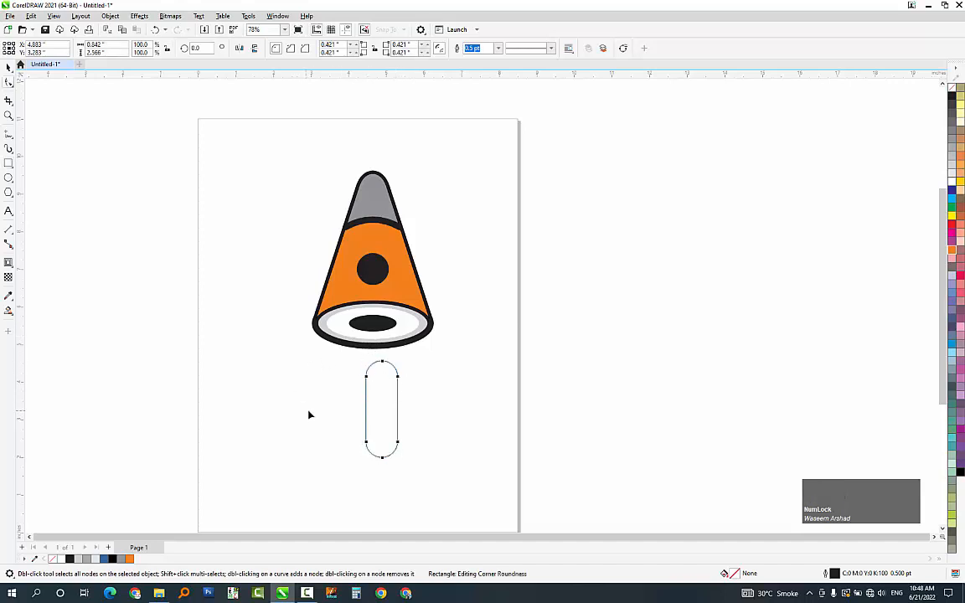
- Convert the rounded bar below the cone to curves and delete its lower side nodes, leaving a single node at the bottom end
key("space")
key("ctrl+q")
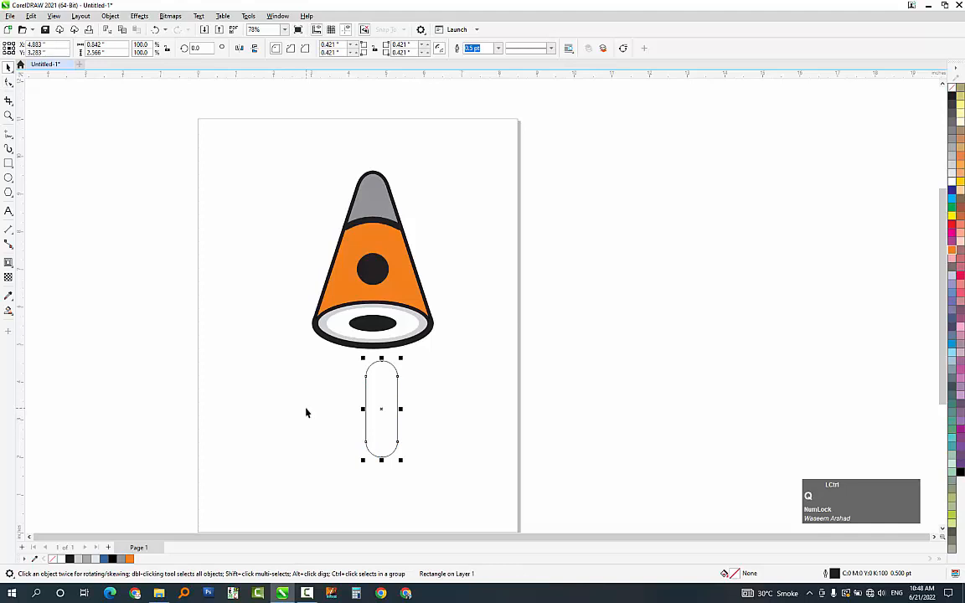
key("F10")
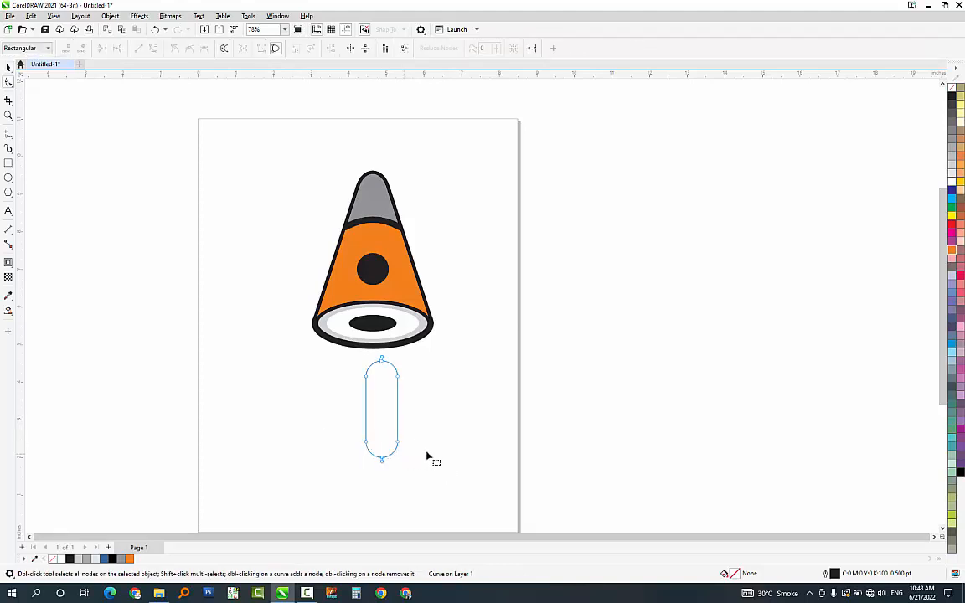
left_click_drag(426, 451, 362, 475)
key("Delete")
left_click_drag(422, 429, 347, 455)
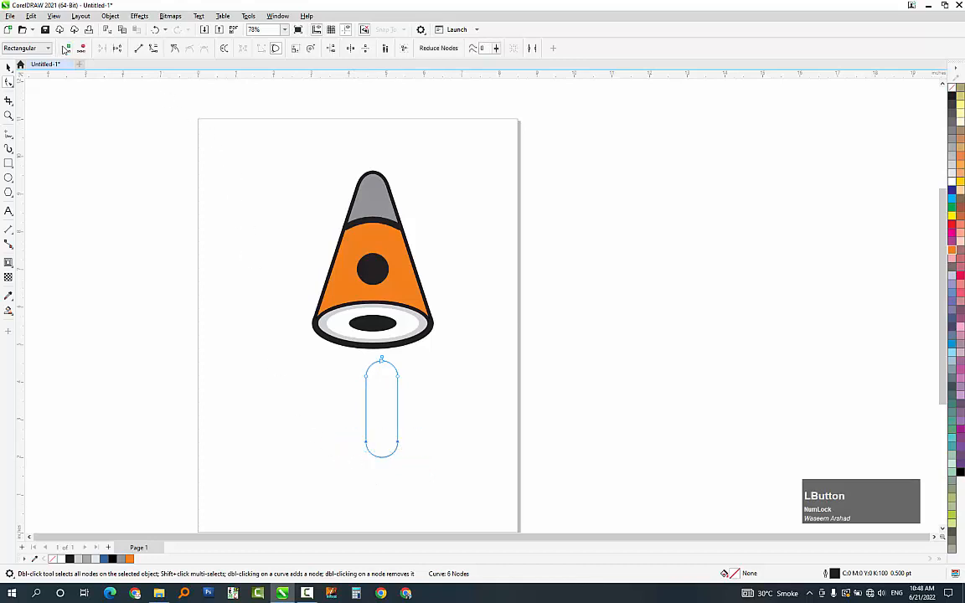
left_click(66, 48)
left_click_drag(423, 400, 322, 457)
key("Delete")
key("Delete")
key("Delete")
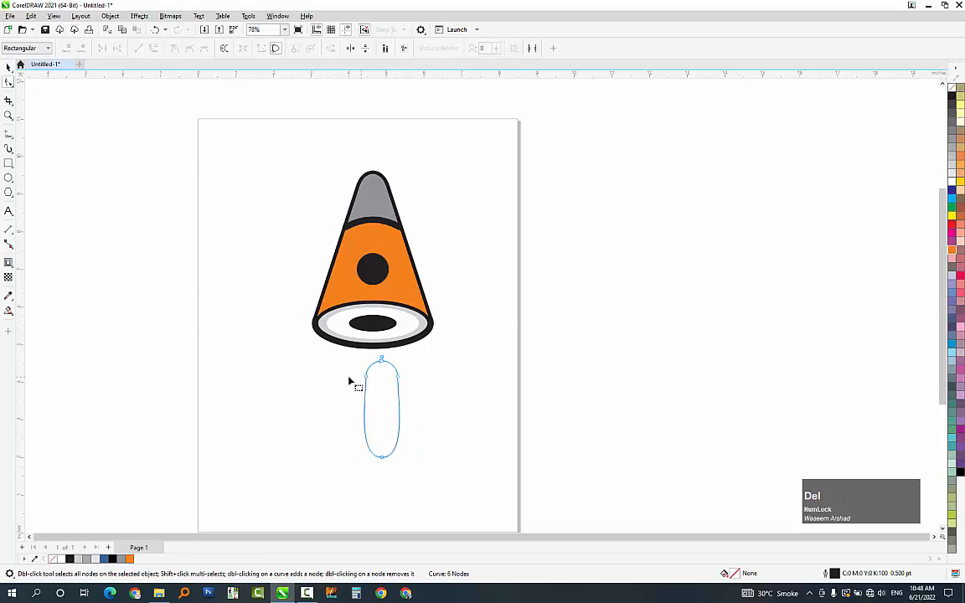
- Make the bar's upper side nodes cusps and convert its side segments to straight lines, tapering it to a point at the bottom
left_click_drag(349, 377, 389, 423)
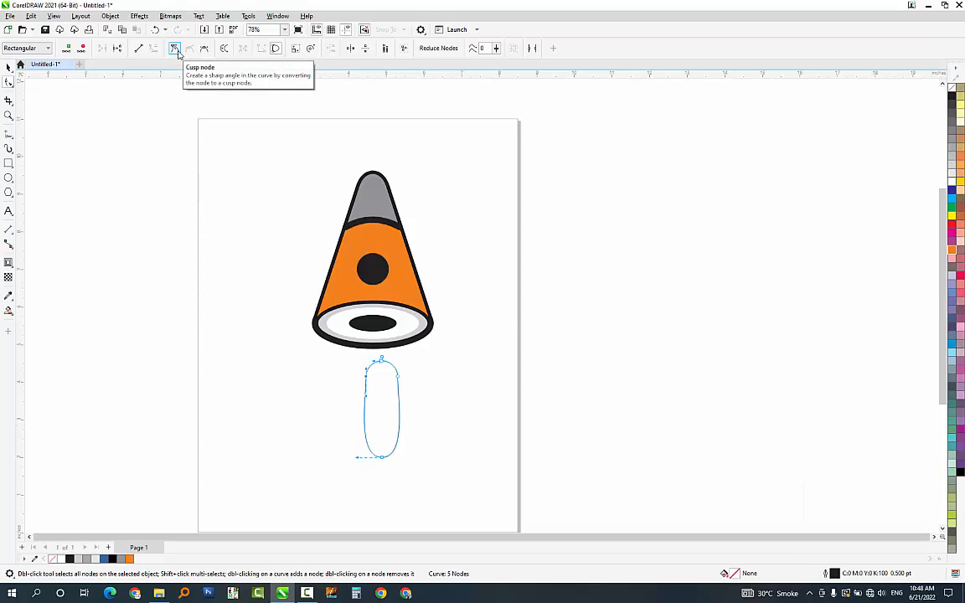
left_click(176, 50)
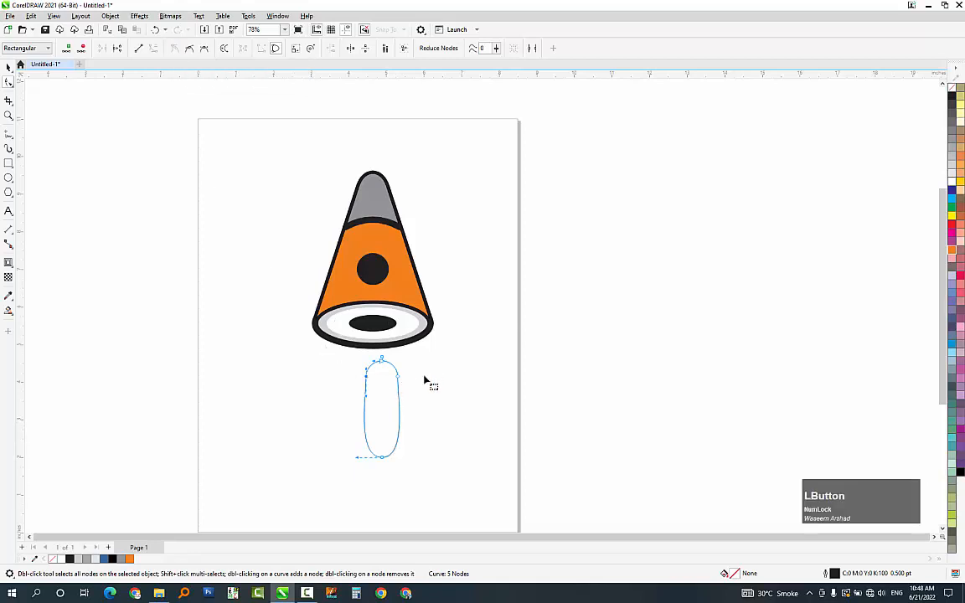
left_click_drag(425, 366, 394, 393)
left_click_drag(346, 371, 374, 402)
left_click_drag(381, 505, 407, 441)
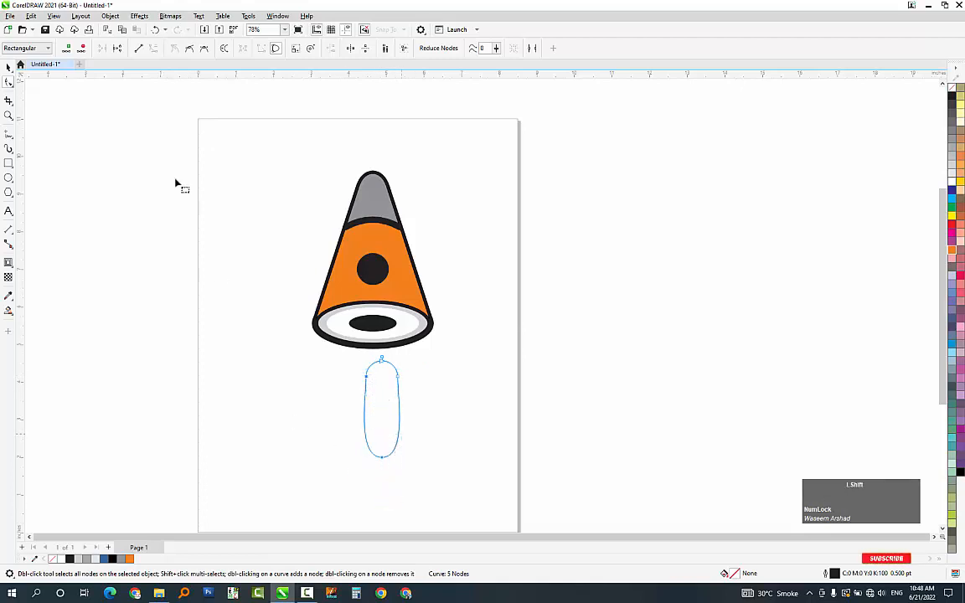
left_click(139, 48)
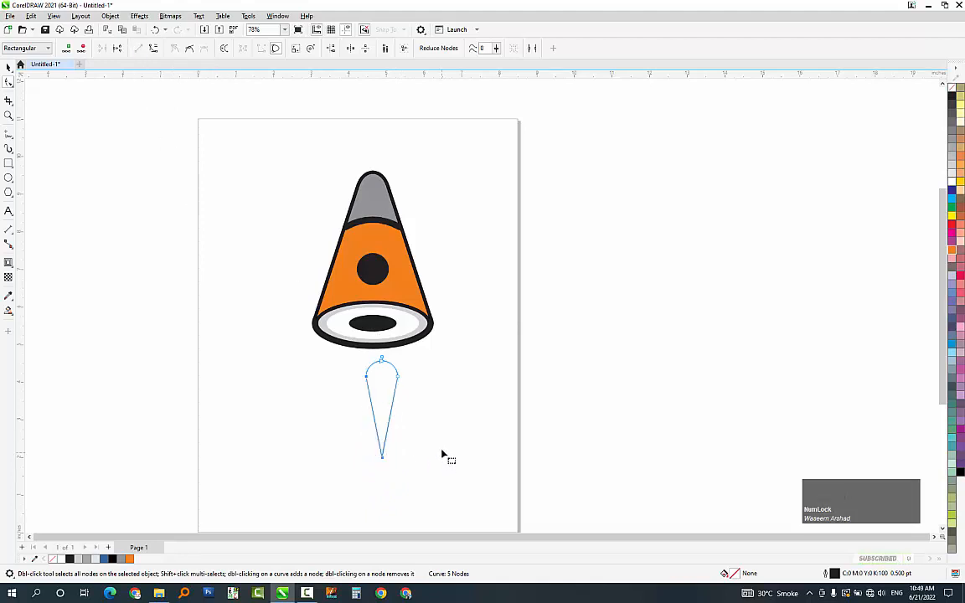
- Move the tapered spike up so its rounded end sits on the base's black ellipse, and fill it with 40% black
key("space")
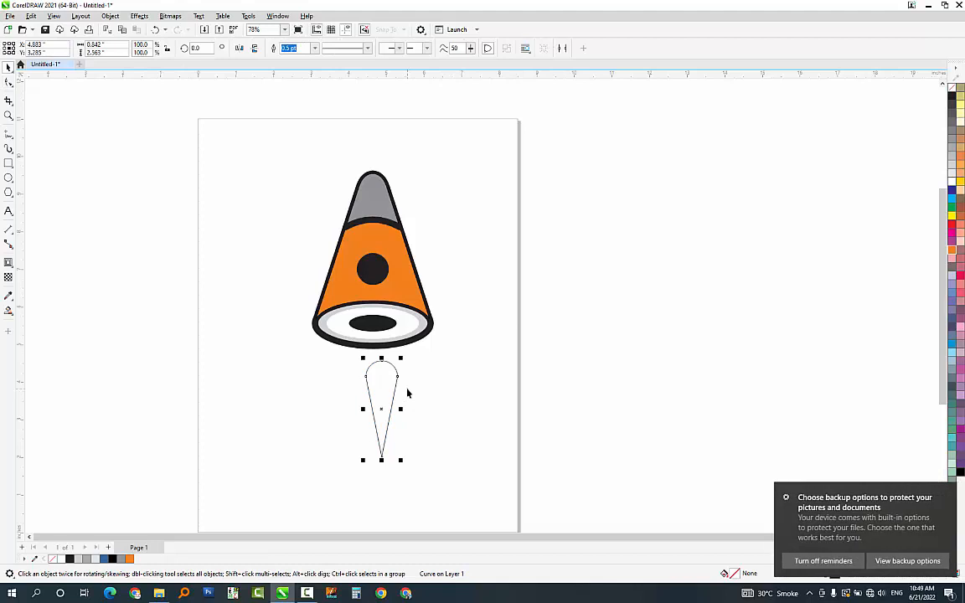
key("space")
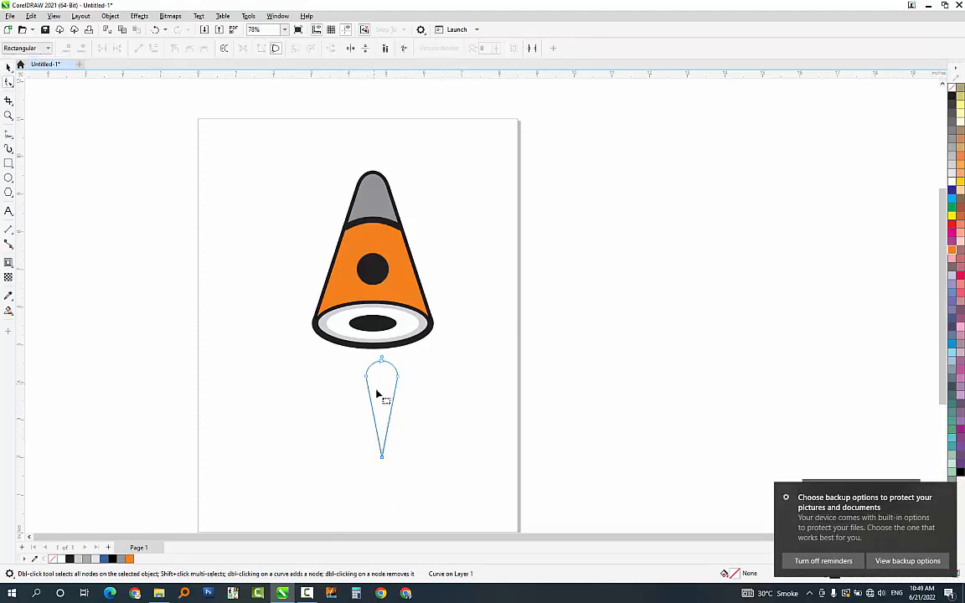
key("space")
left_click_drag(385, 387, 379, 353)
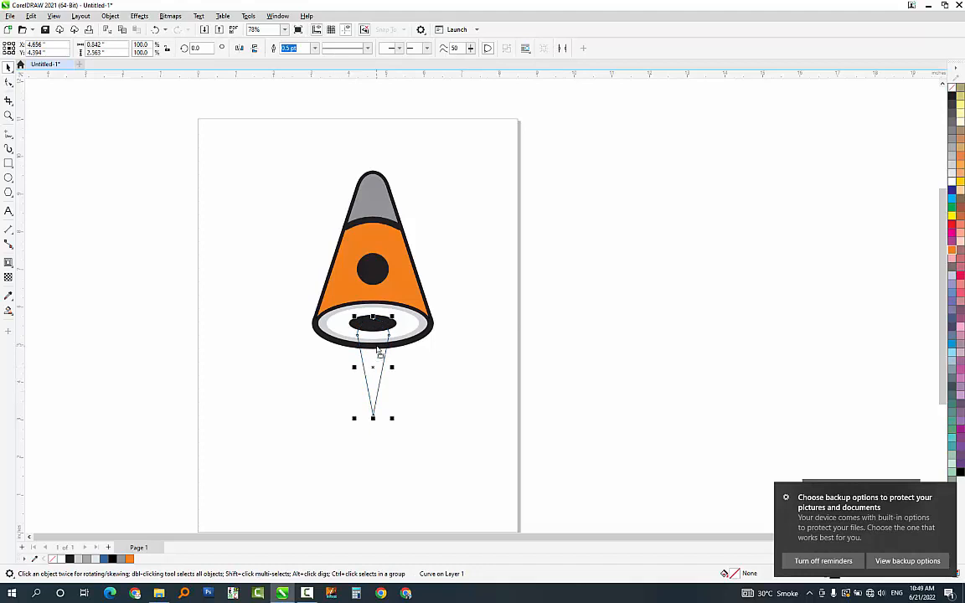
left_click(953, 148)
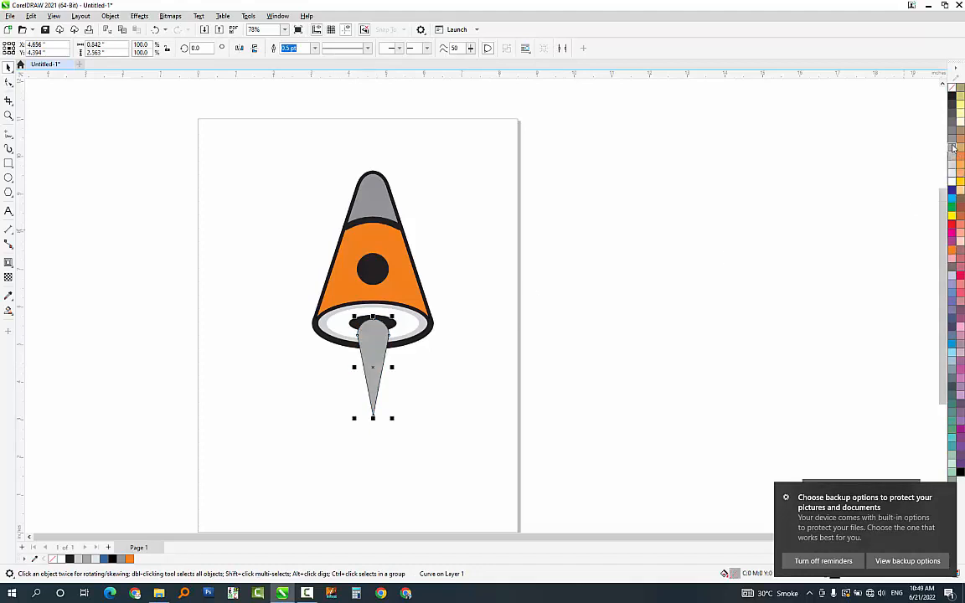
left_click(382, 201)
key("ctrl+Page_Down")
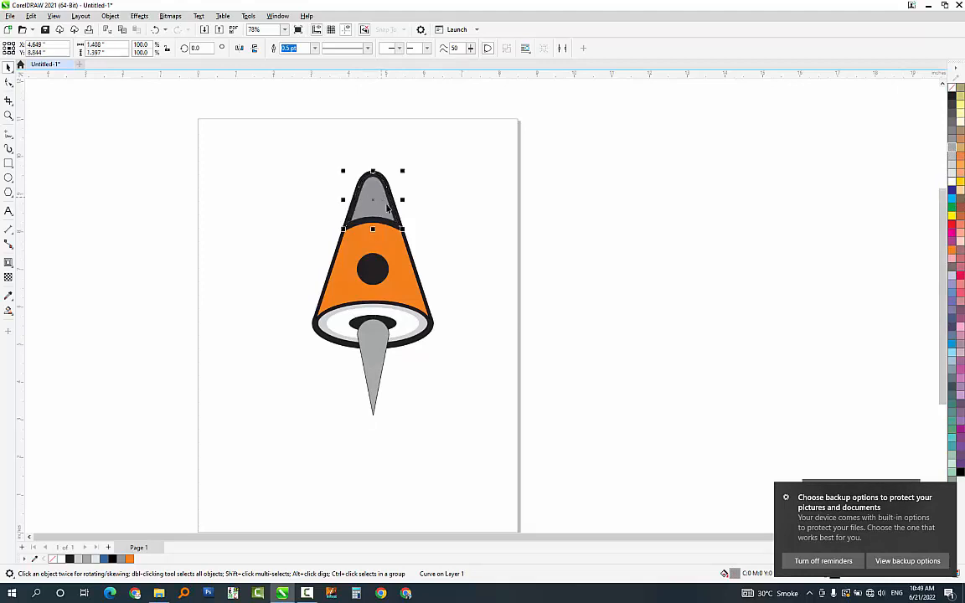
left_click(408, 303)
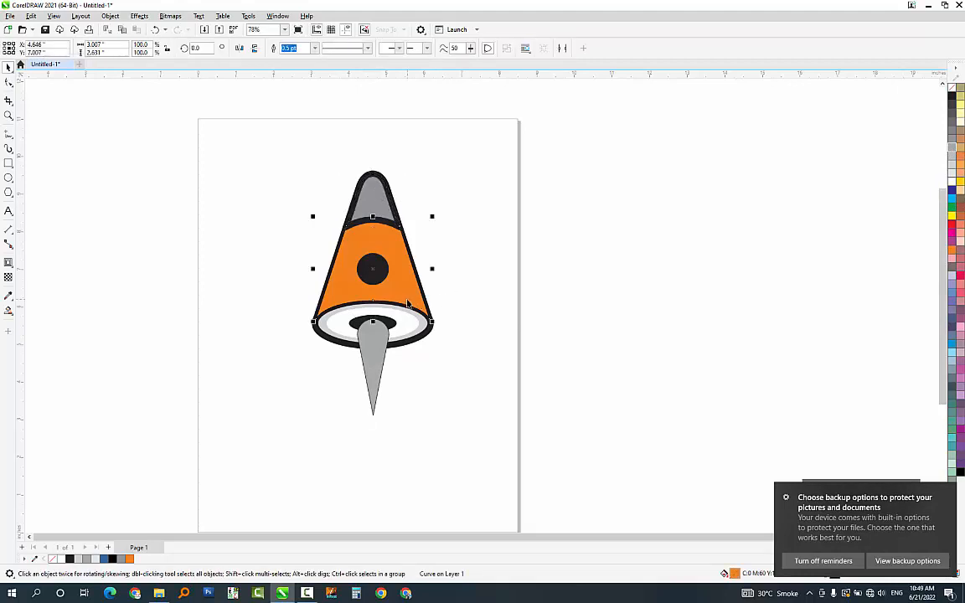
key("ctrl+z")
left_click(429, 187)
- Send the cone's grey tip section and its orange body section each one level back in the stacking order
left_click(376, 205)
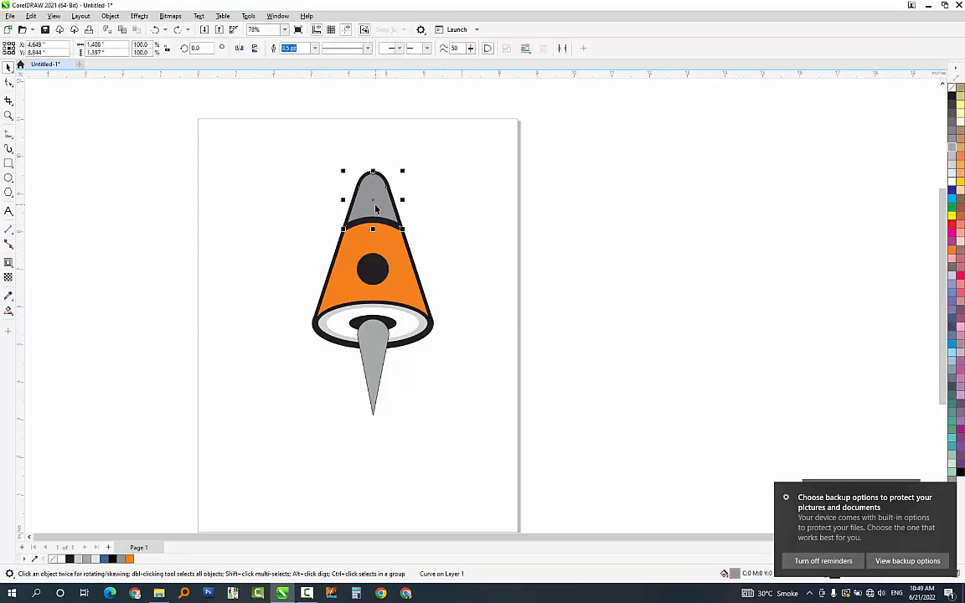
key("ctrl+Page_Down")
left_click(408, 301)
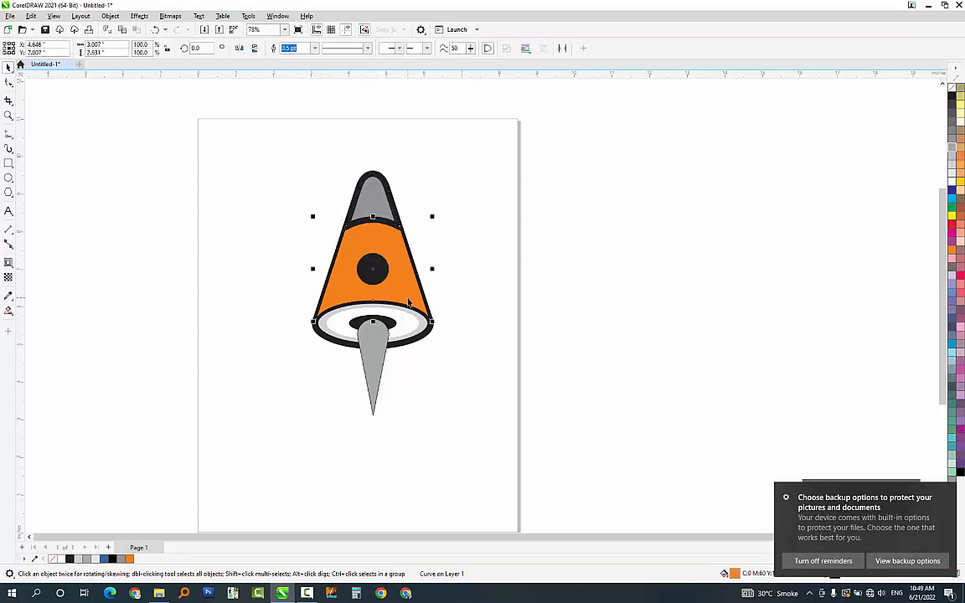
key("ctrl+Page_Down")
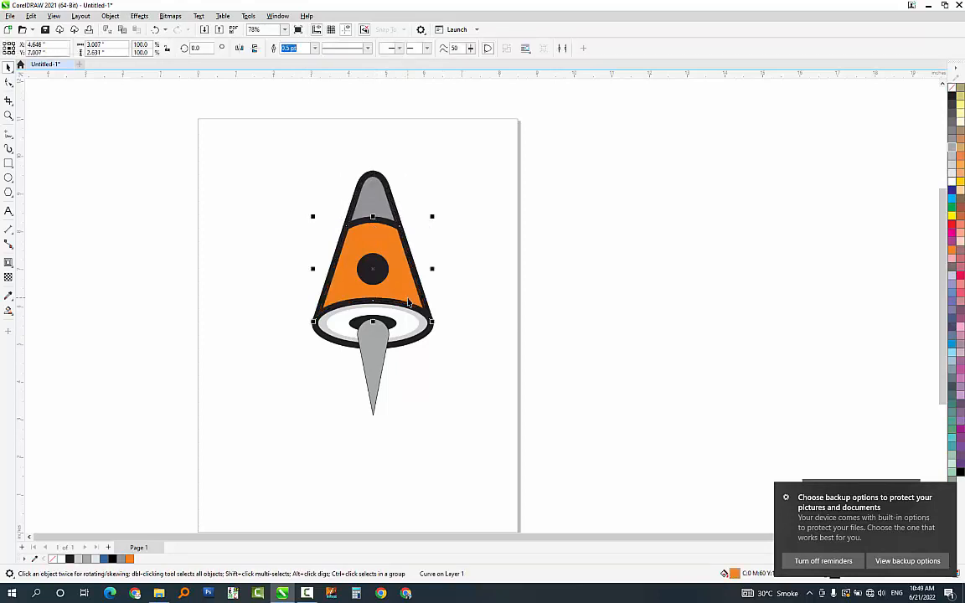
left_click(460, 280)
- Set the grey spike's outline width to 12 pt and nudge the spike slightly down
left_click(372, 340)
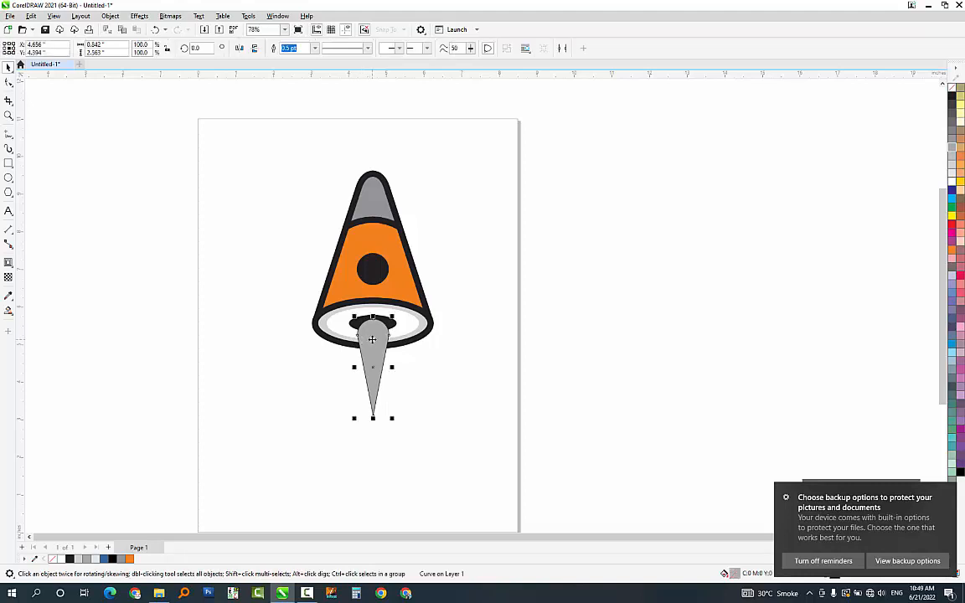
key("F12")
left_click(435, 237)
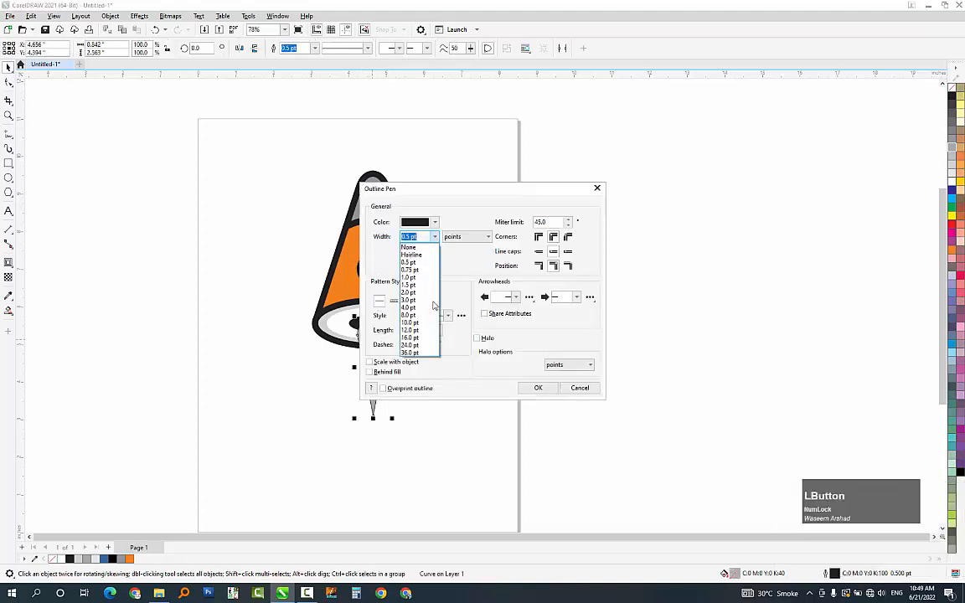
left_click(415, 330)
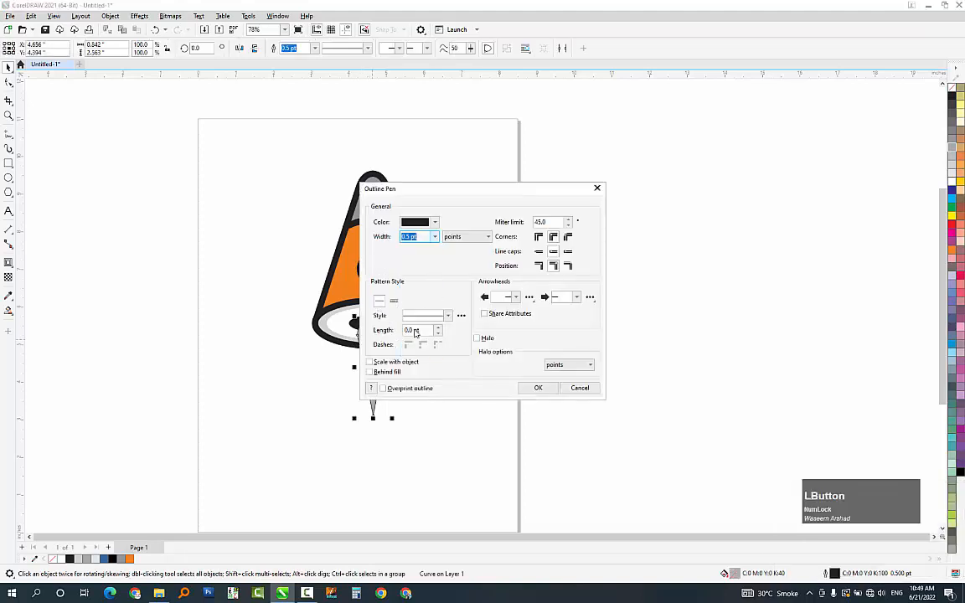
left_click(537, 388)
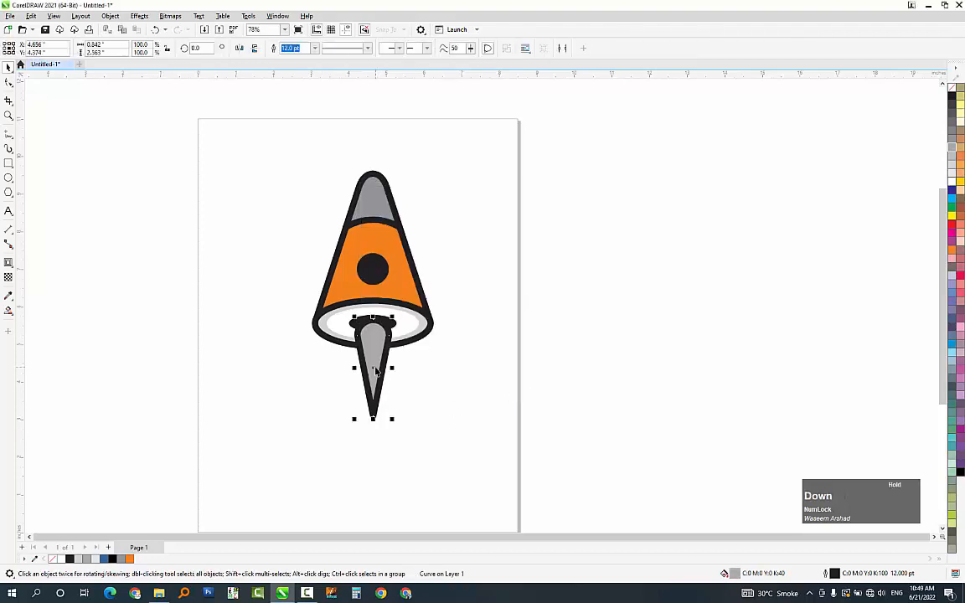
left_click(167, 244)
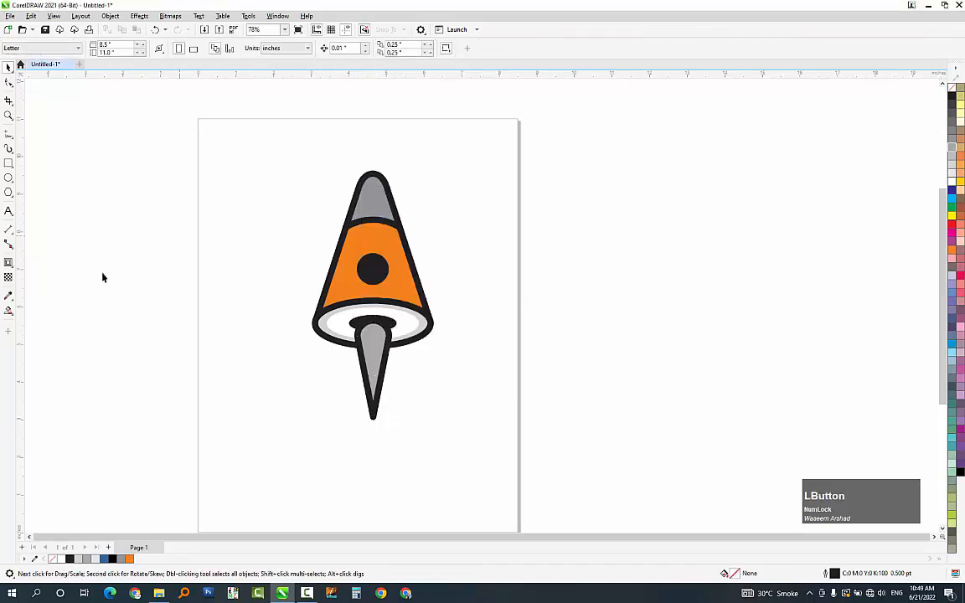
- Draw a horizontal rectangle about 1.323 × 0.668 in to the left of the cone and round only its upper-left corner to 0.754 in
left_click(9, 164)
left_click_drag(182, 260, 232, 286)
key("space")
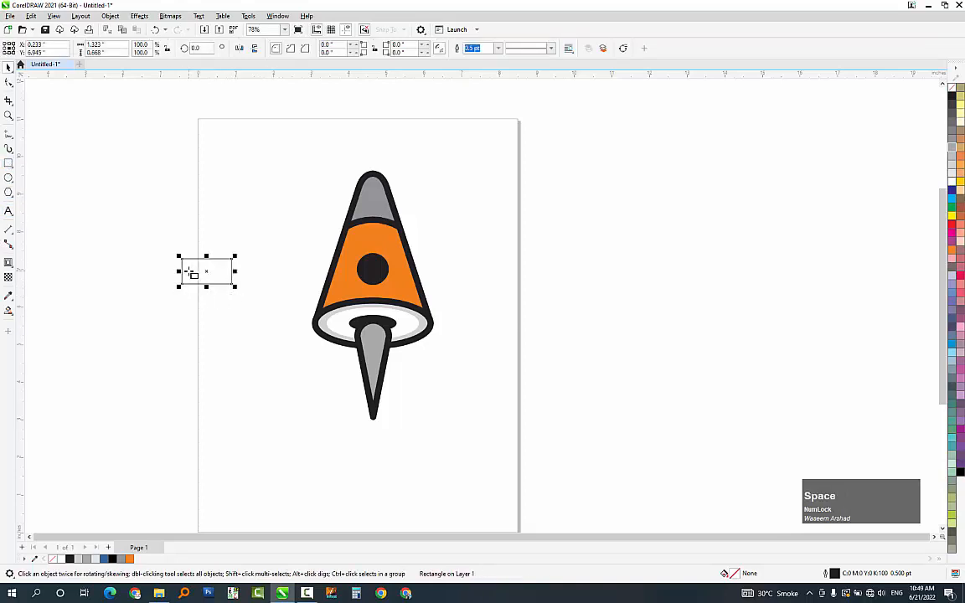
key("F10")
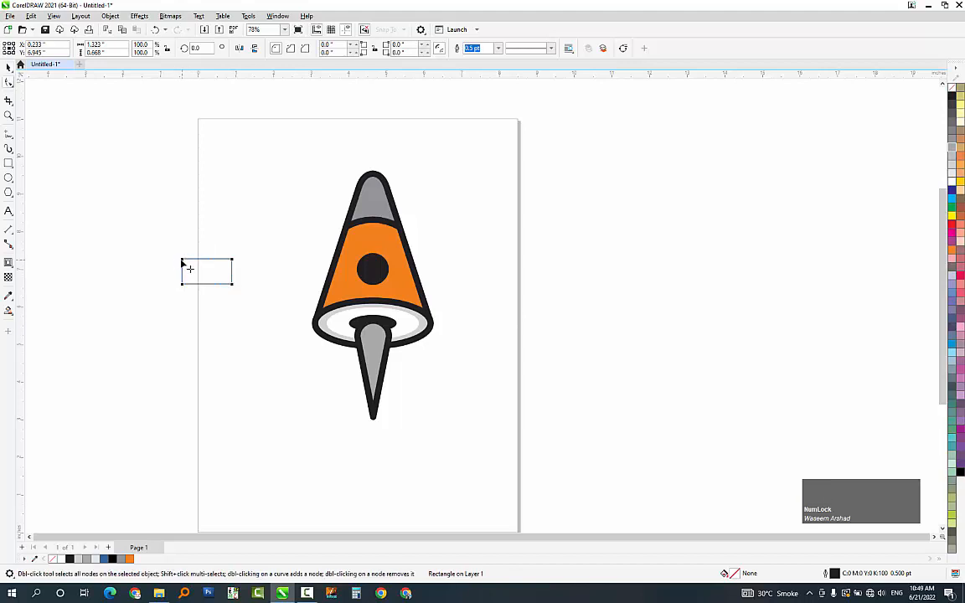
left_click_drag(183, 263, 223, 265)
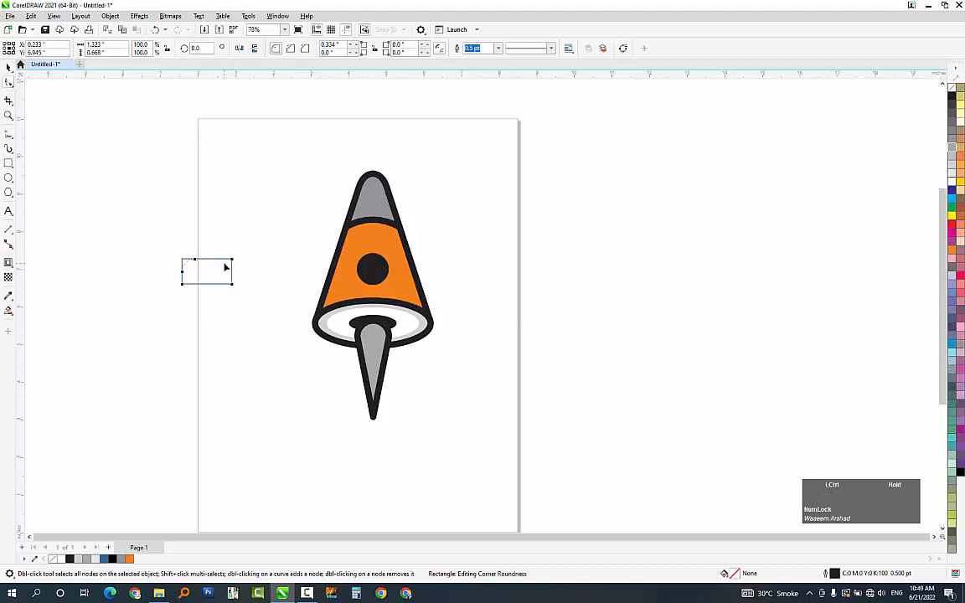
left_click_drag(225, 267, 205, 293)
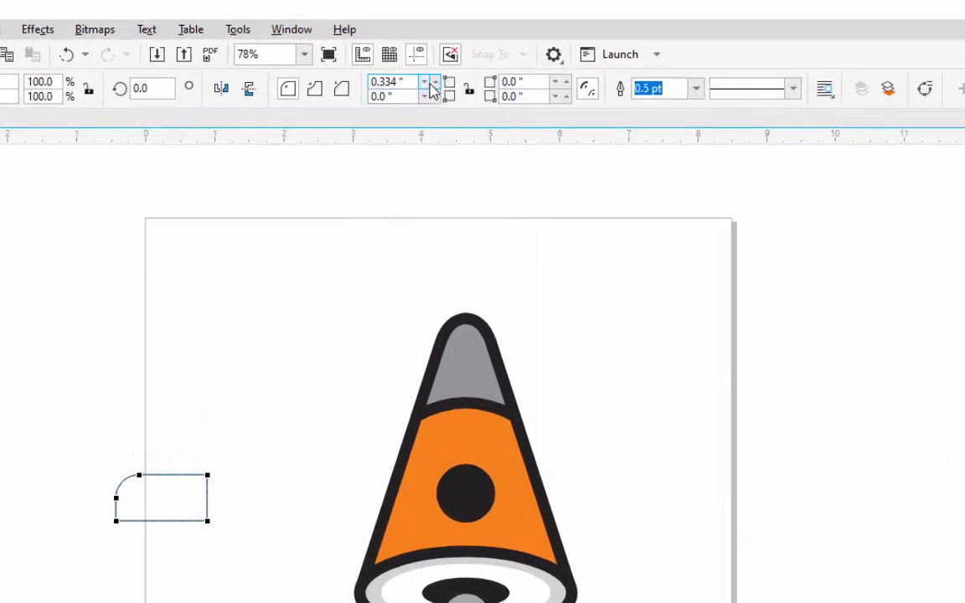
left_click(436, 82)
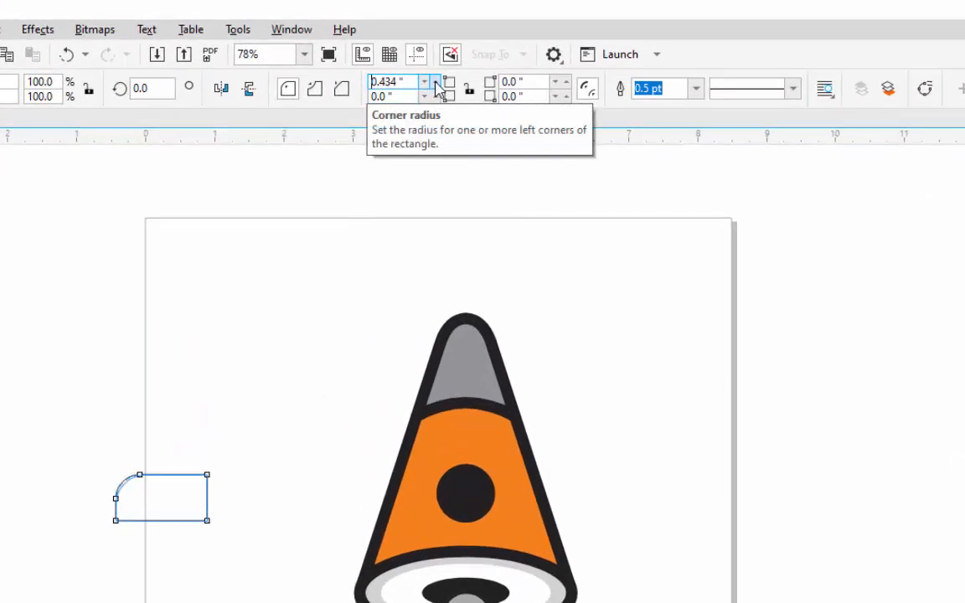
left_click(435, 82)
left_click(435, 82)
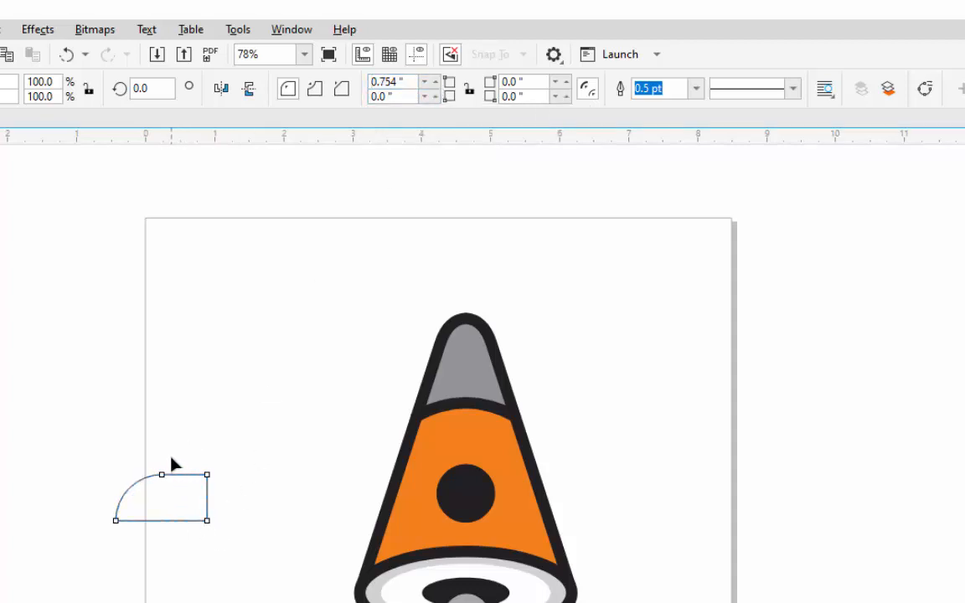
- Convert the rectangle to curves and delete the node where its rounded corner meets the top edge
key("F10")
left_click_drag(127, 495, 127, 495)
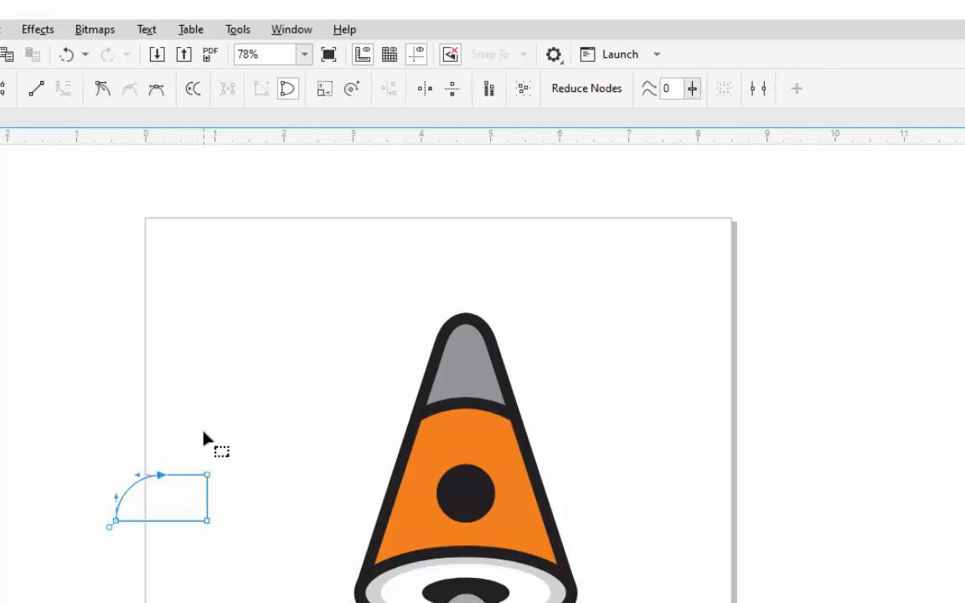
key("Delete")
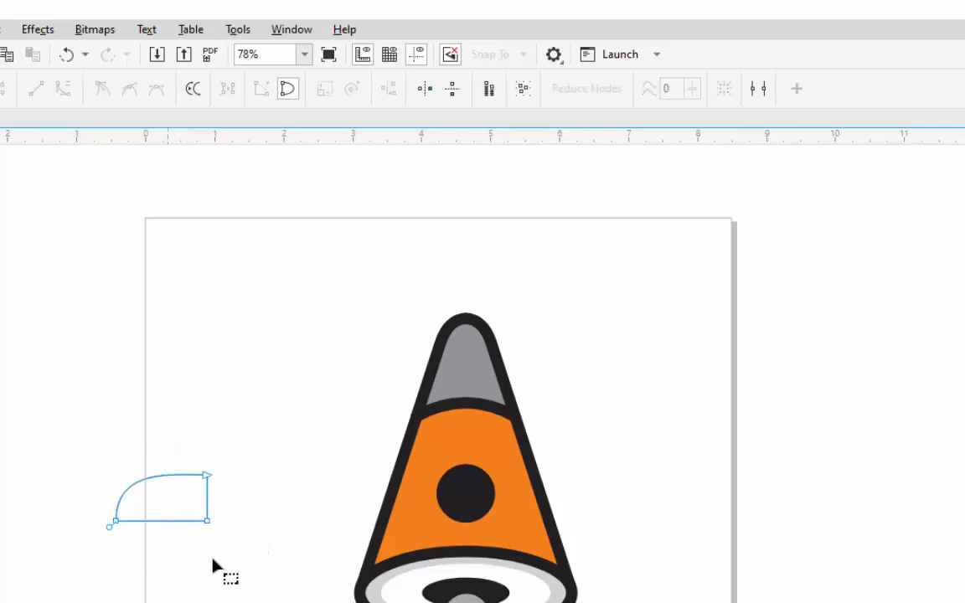
- Make the segments of the fin shape curved and bow its bottom edge slightly upward
scroll(117, 528, "up", 1)
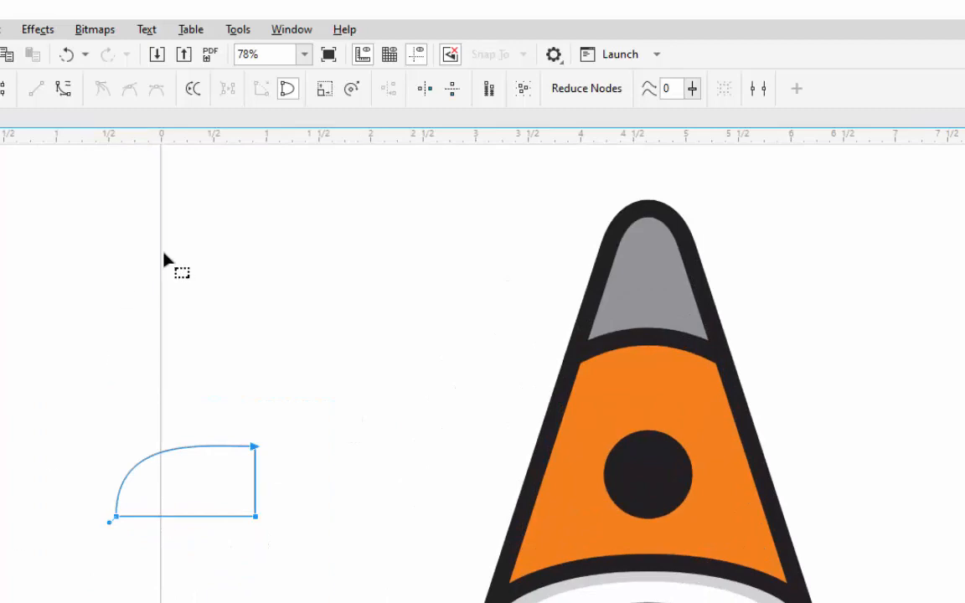
left_click_drag(362, 344, 53, 576)
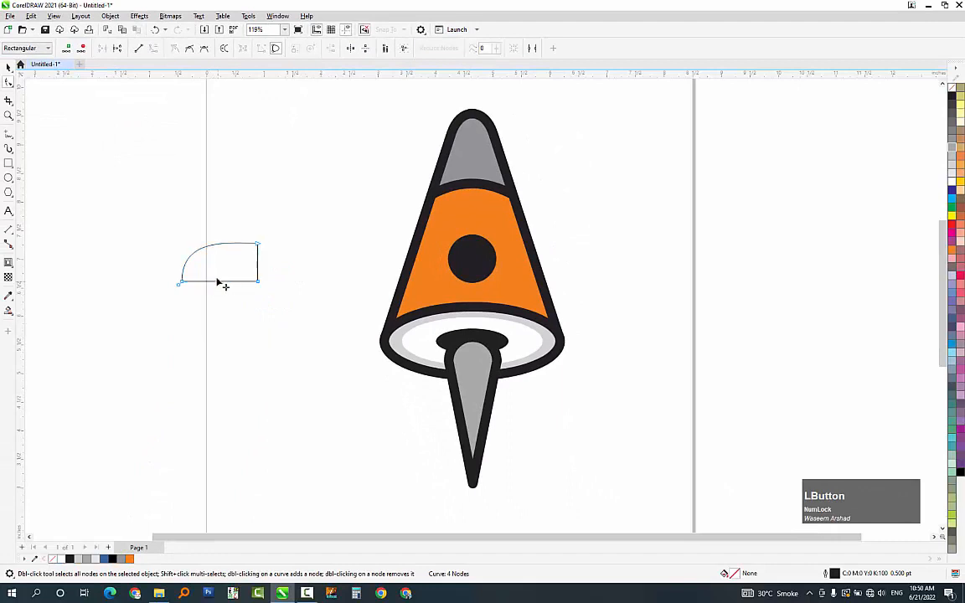
left_click_drag(221, 281, 219, 279)
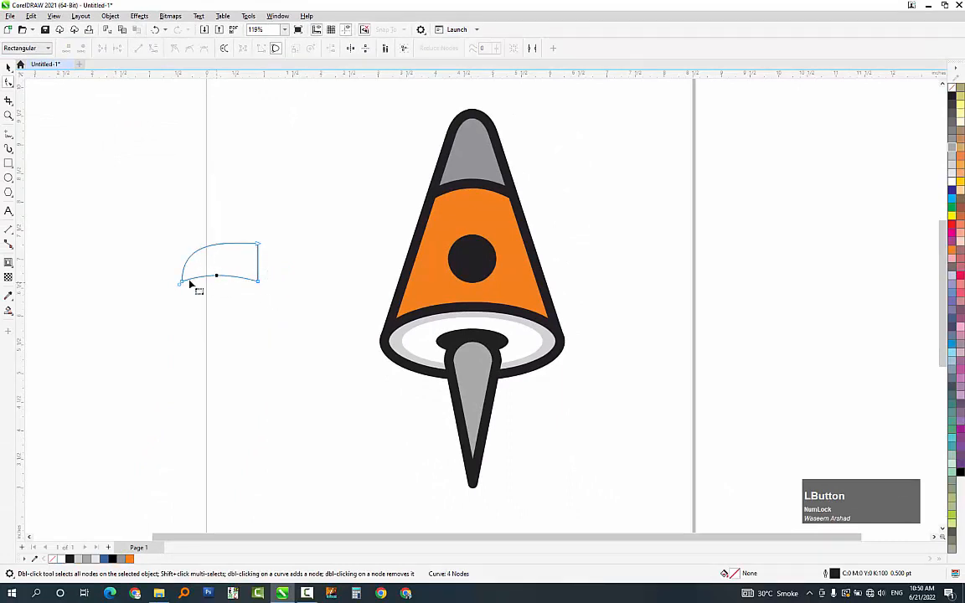
- Fill the fin shape with black (C100 M100 Y100 K100) and move it onto the lower left edge of the cone's orange section
key("space")
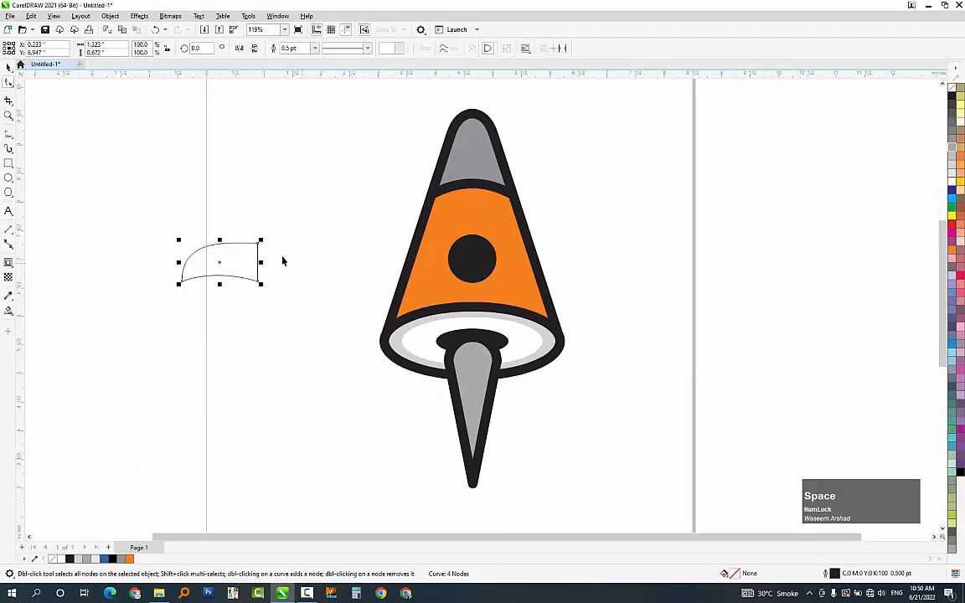
left_click(960, 474)
left_click_drag(234, 263, 385, 293)
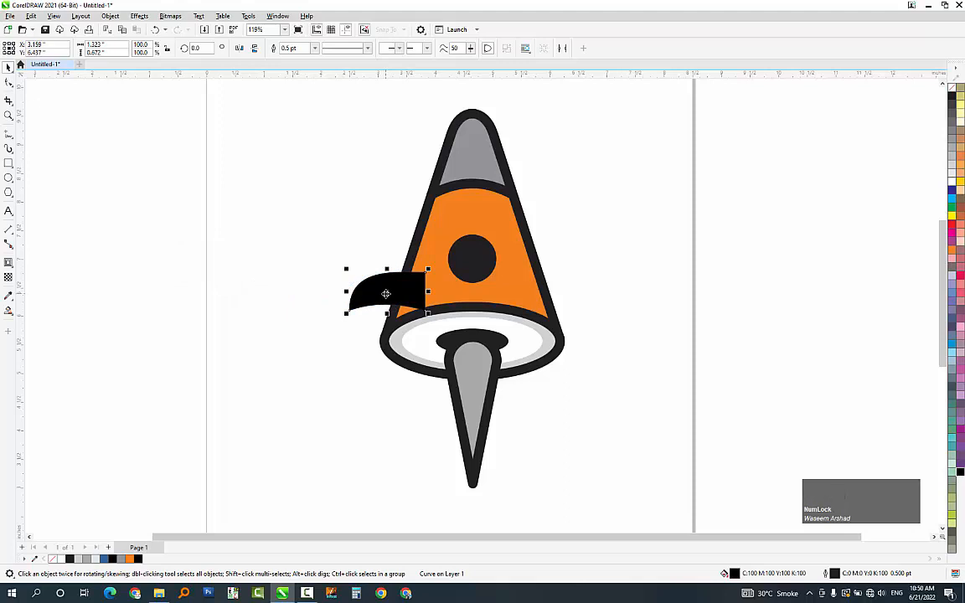
- Send the black fin behind the cone, then enlarge it proportionally to about 1.973 × 1.003 in and tilt it slightly
key("shift+Page_Down")
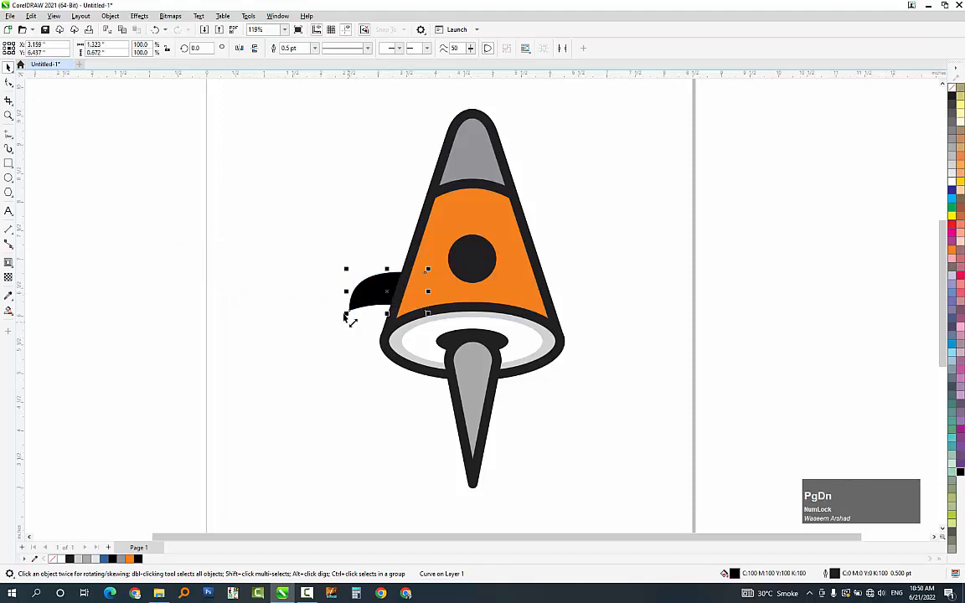
left_click_drag(332, 338, 293, 339)
left_click(355, 280)
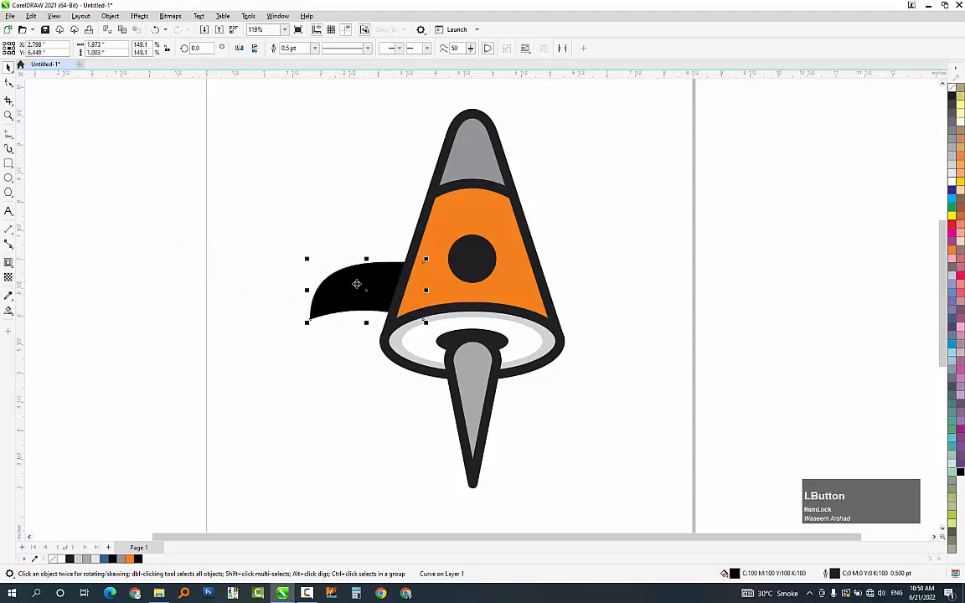
left_click_drag(308, 259, 306, 264)
- Place a mirrored copy of the fin behind the cone's right side and group both fins
left_click_drag(346, 295, 570, 299)
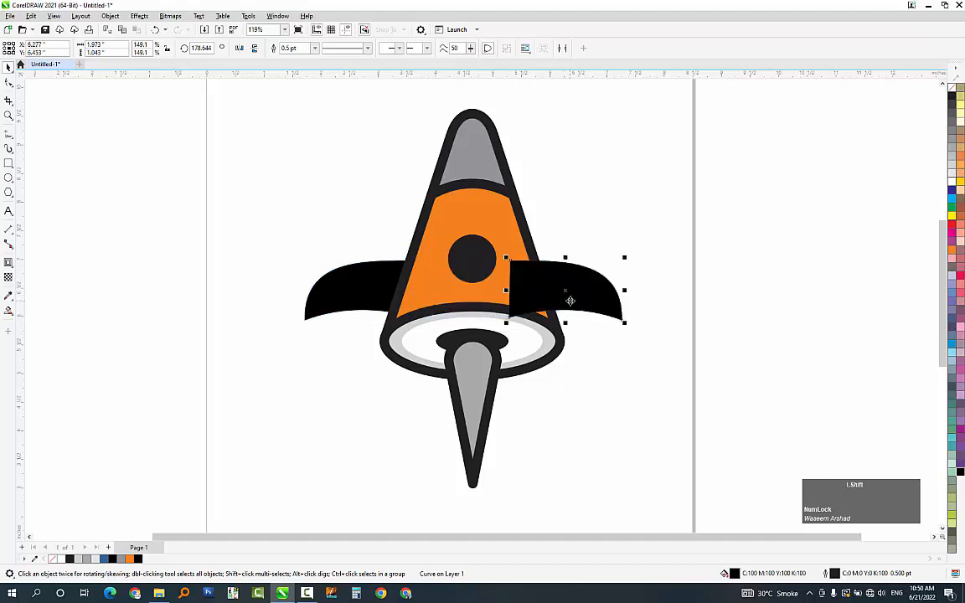
key("shift+Page_Down")
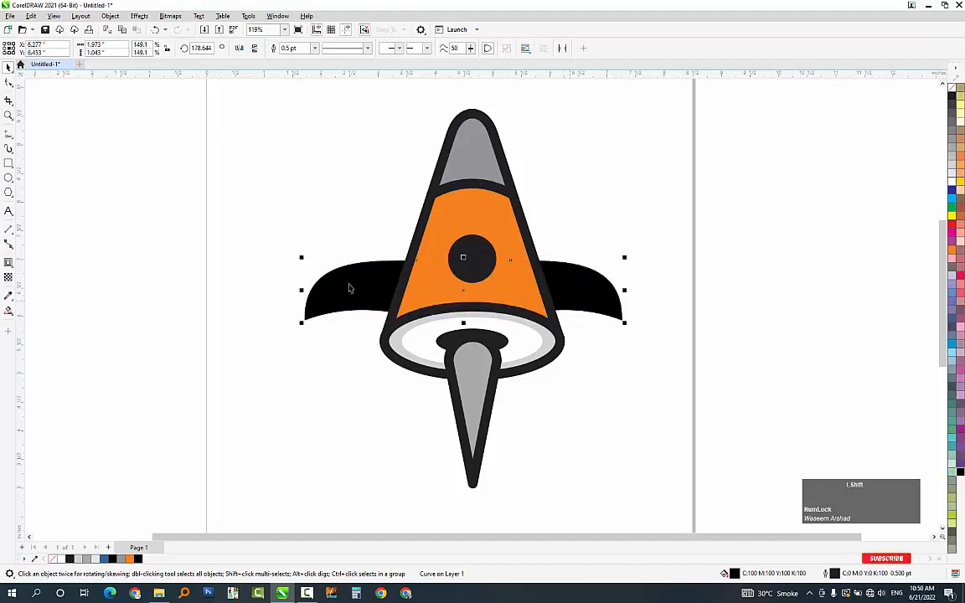
left_click(360, 282, "shift")
key("ctrl+g")
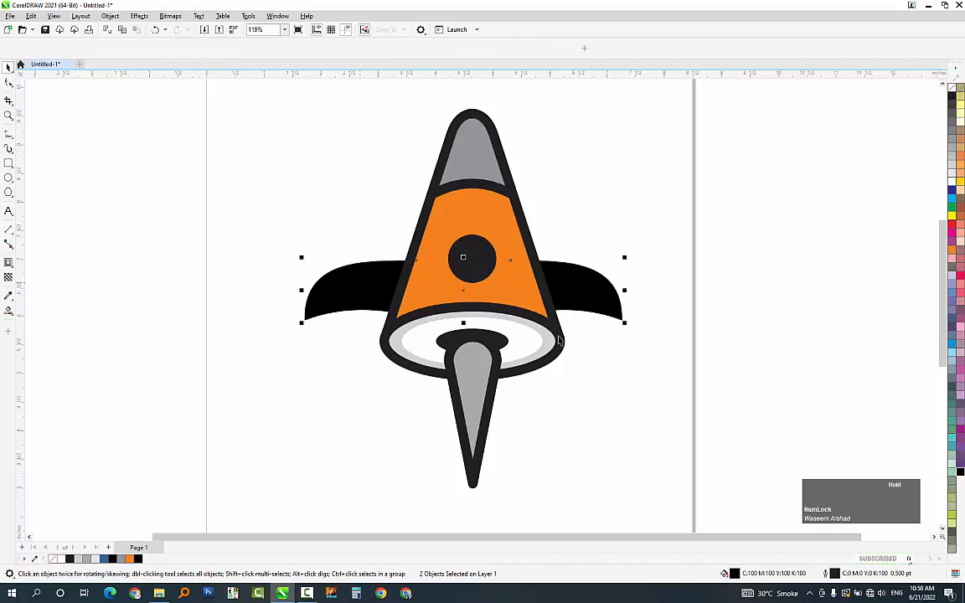
- Centre the fin group horizontally on the base ellipse and stretch it downward to about 1.49 in tall
left_click(556, 336, "shift")
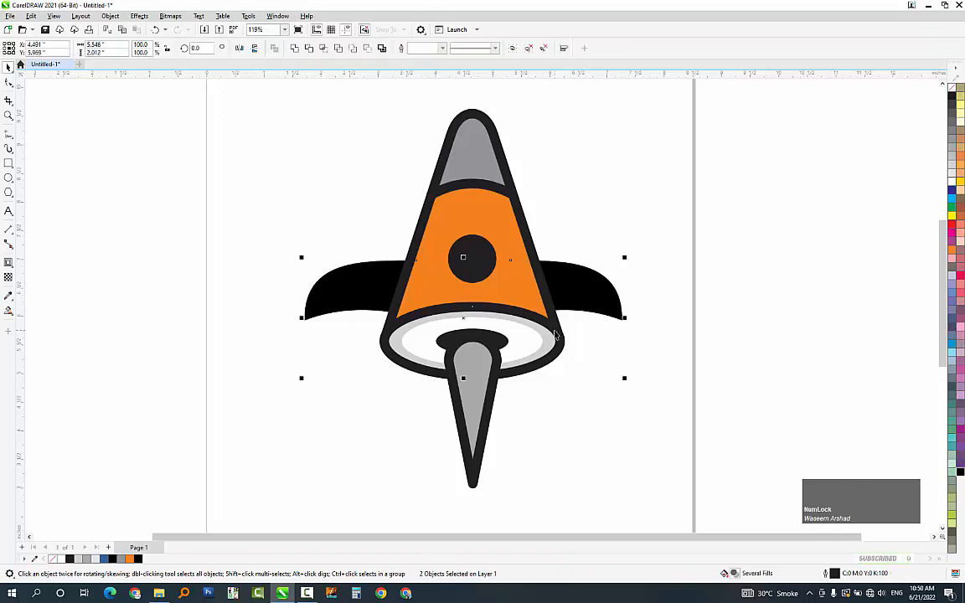
key("c")
left_click(595, 295)
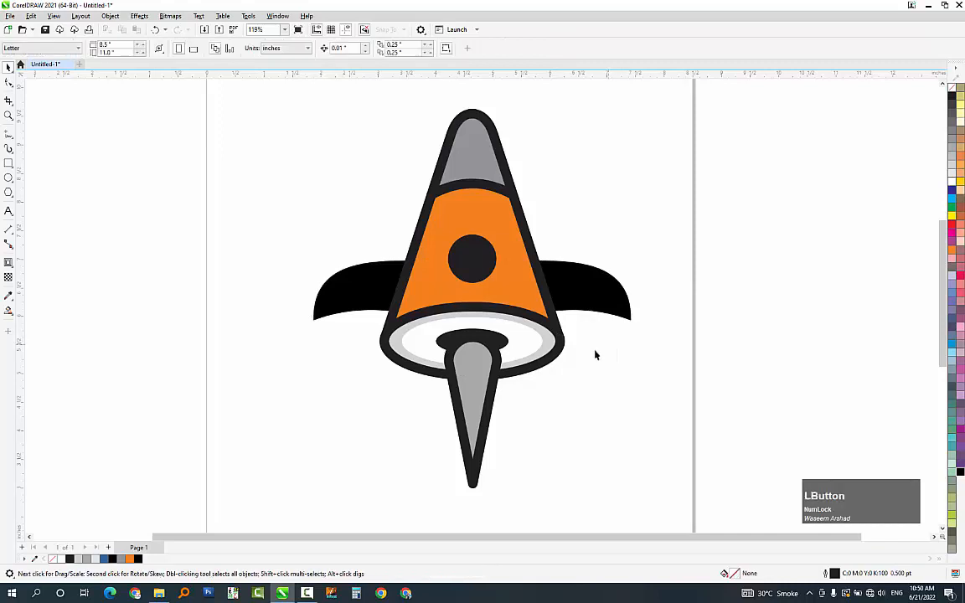
left_click_drag(474, 328, 474, 350)
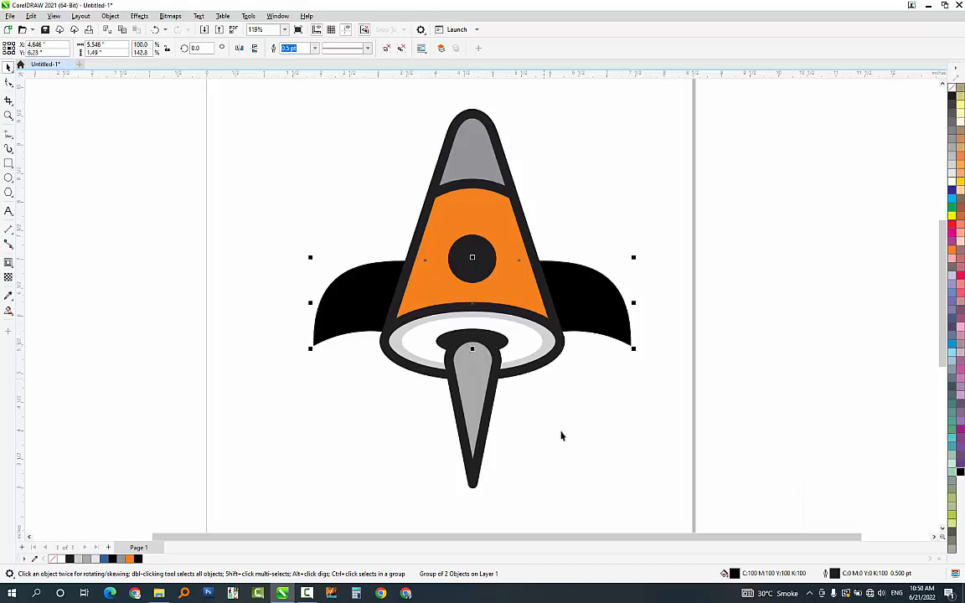
- Create a smaller copy of the grey spike, about 0.345 × 1.049 in, and centre it horizontally on the original
left_click(472, 387)
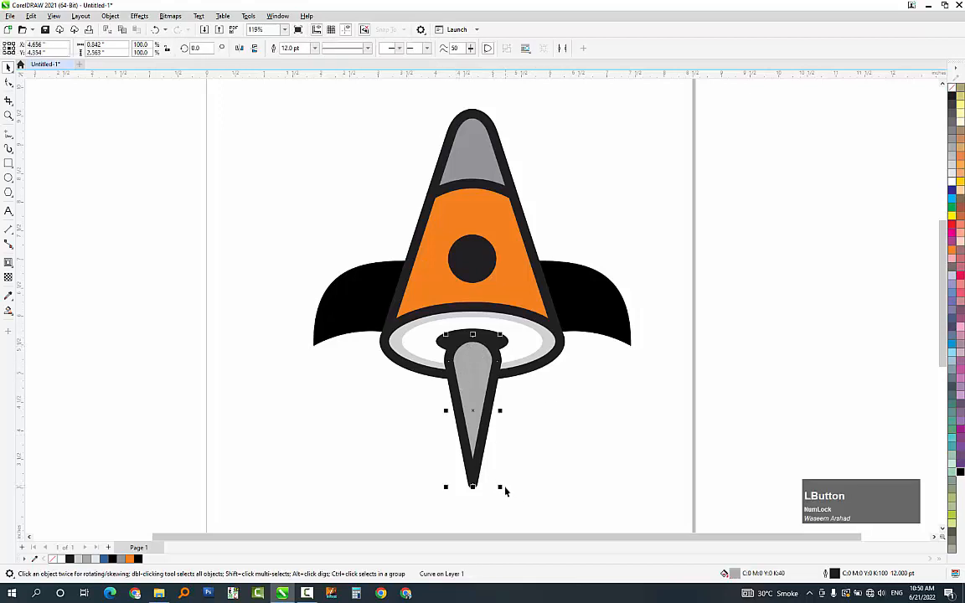
left_click_drag(502, 491, 474, 450)
right_click(475, 450)
left_click(474, 438, "shift")
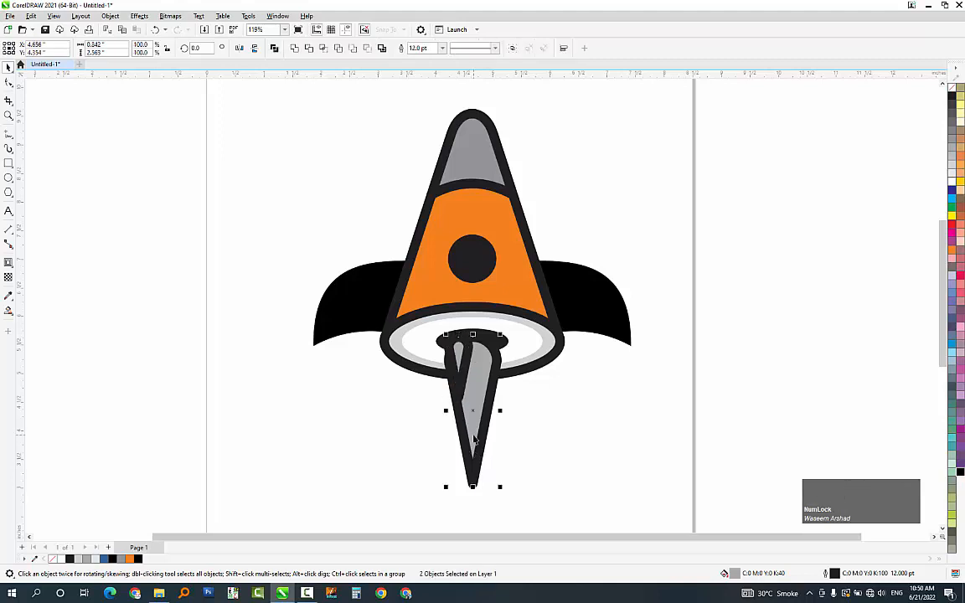
key("c")
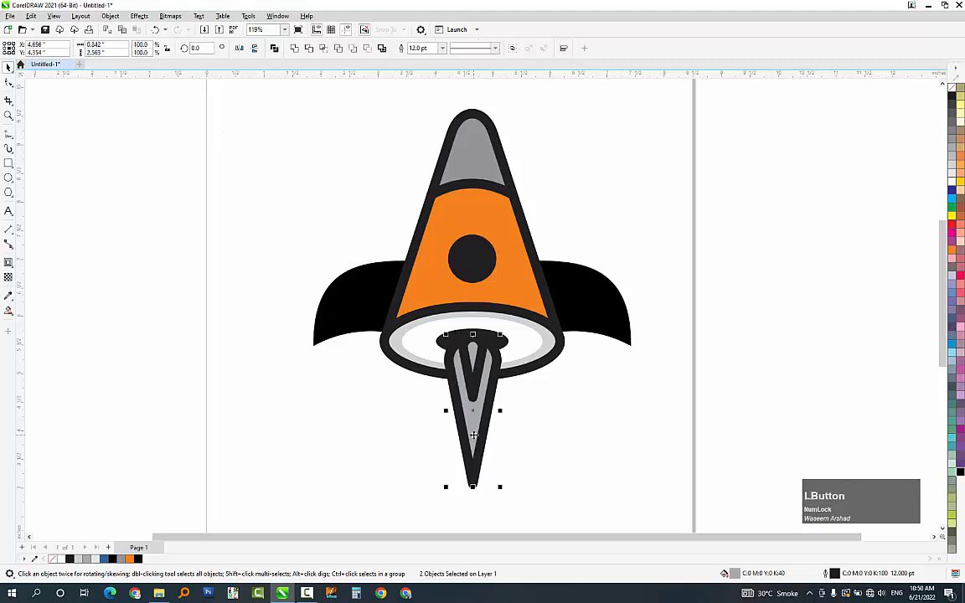
- Fill the small inner spike with yellow (Y100) and remove its outline
left_click(473, 435, "shift")
left_click(952, 216)
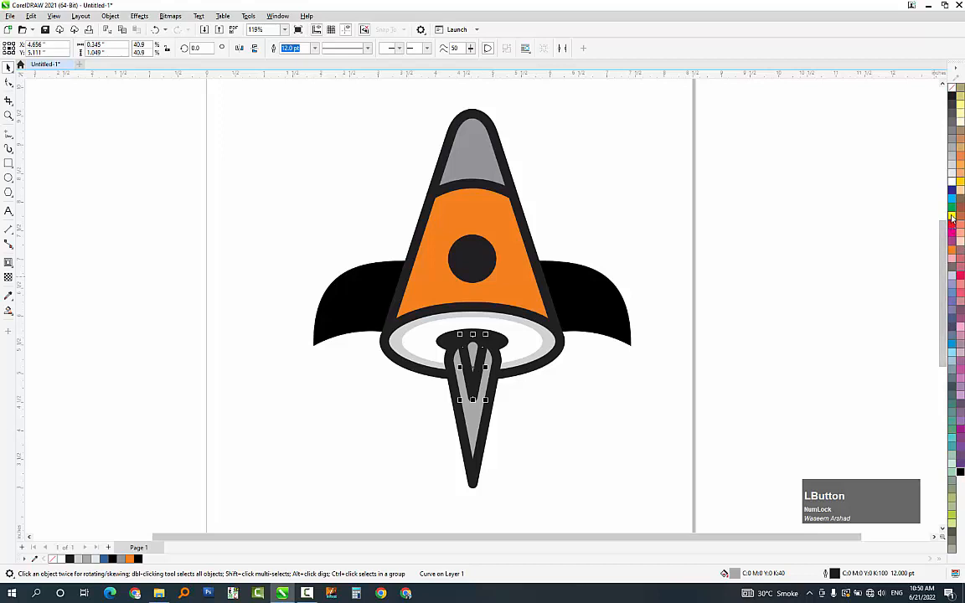
right_click(953, 93)
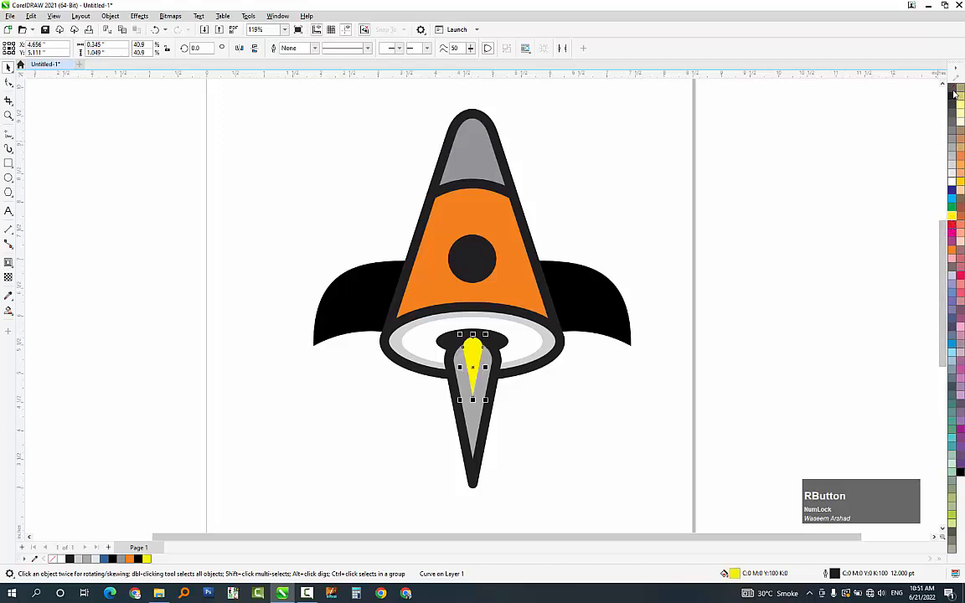
left_click(499, 391)
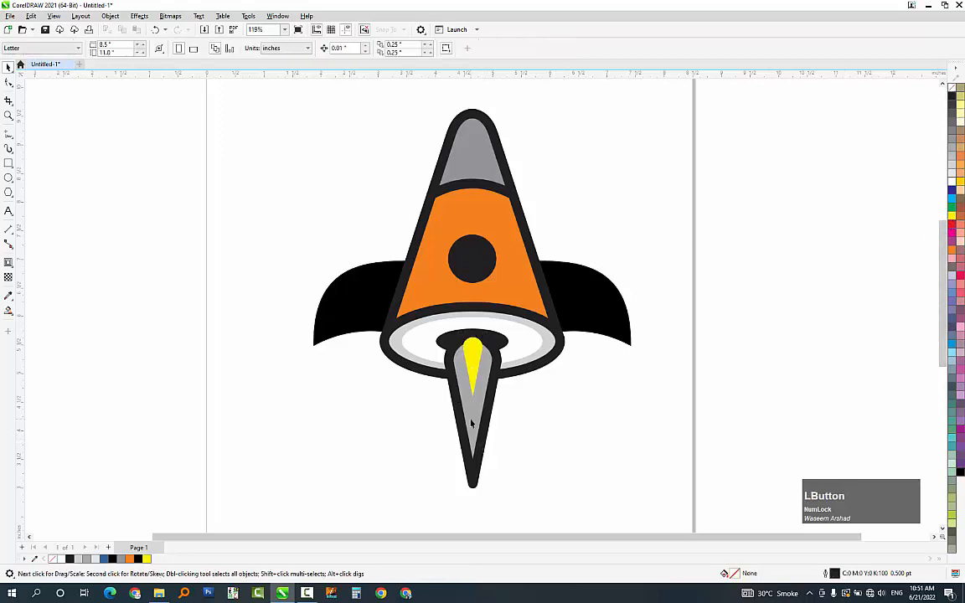
- Fill the large spike with a vertical fountain fill running from red at the top to yellow at the tip
left_click(953, 224)
key("g")
left_click_drag(486, 325, 480, 444)
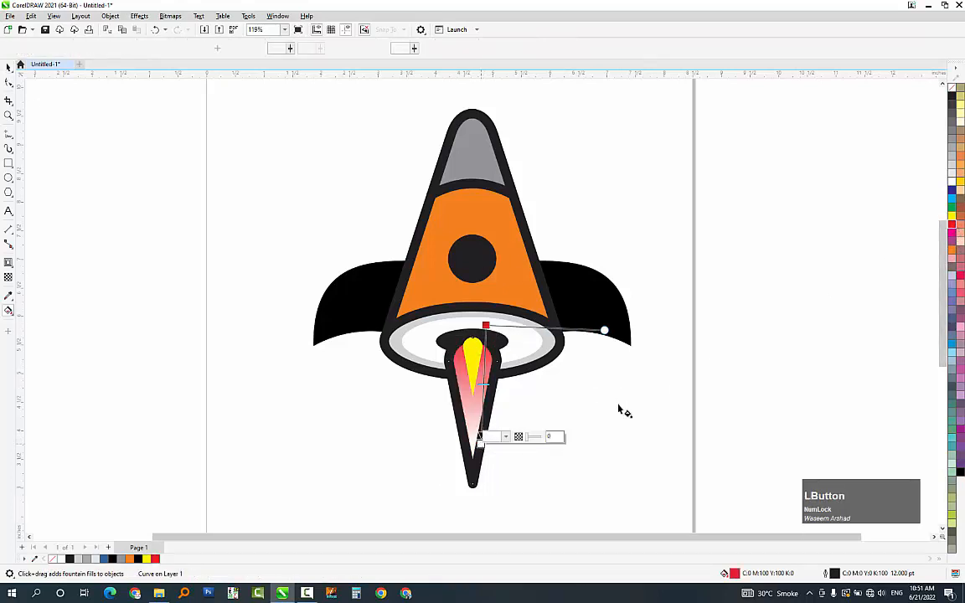
left_click(950, 216)
left_click_drag(486, 325, 484, 340)
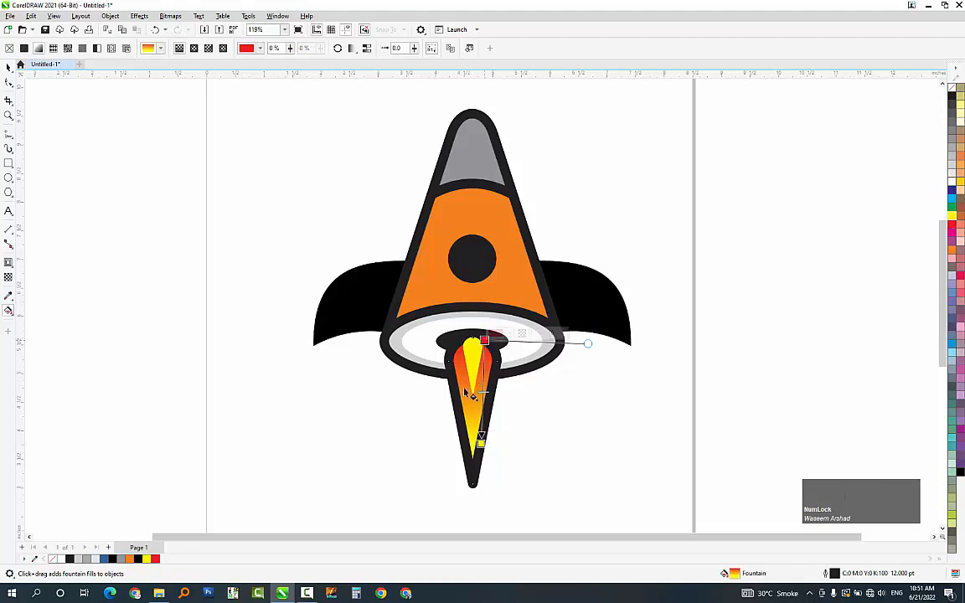
key("space")
- Move the yellow inner flame down inside the red-yellow flame's rounded top and centre it horizontally
key("F2")
left_click_drag(439, 420, 495, 327)
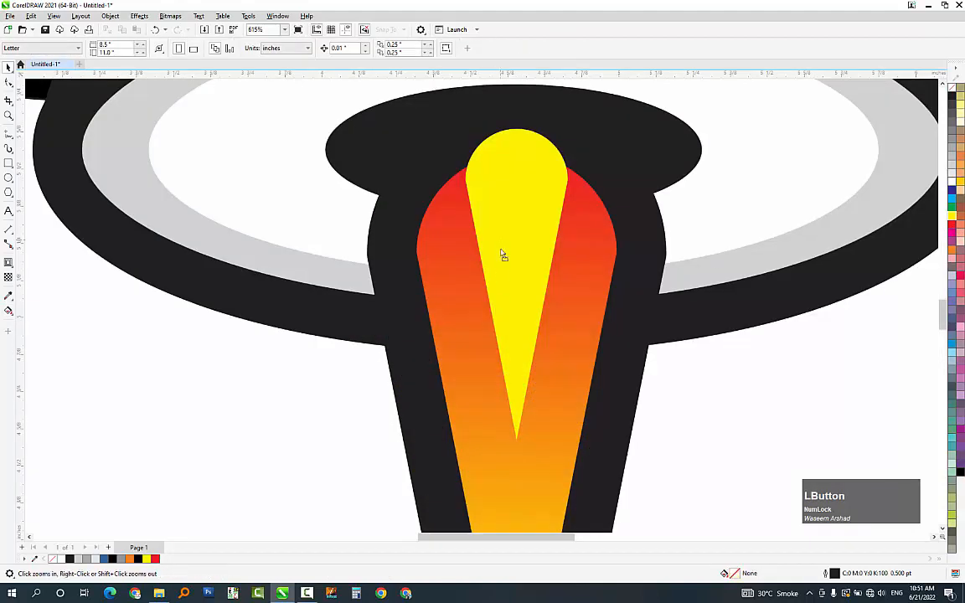
mouse_move(501, 252)
left_mouse_down()
mouse_move(506, 276)
mouse_move(500, 261)
left_mouse_up()
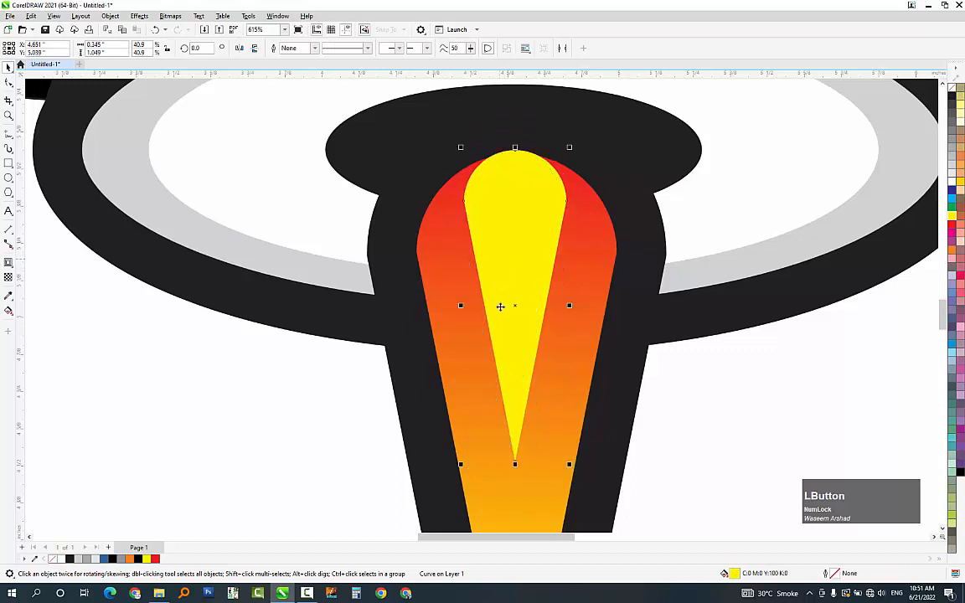
left_click(618, 267, "shift")
key("c")
left_click_drag(524, 192, 522, 204)
left_click(575, 241, "shift")
key("c")
left_click(596, 256, "shift")
scroll(456, 272, "down", 2)
key("Escape")
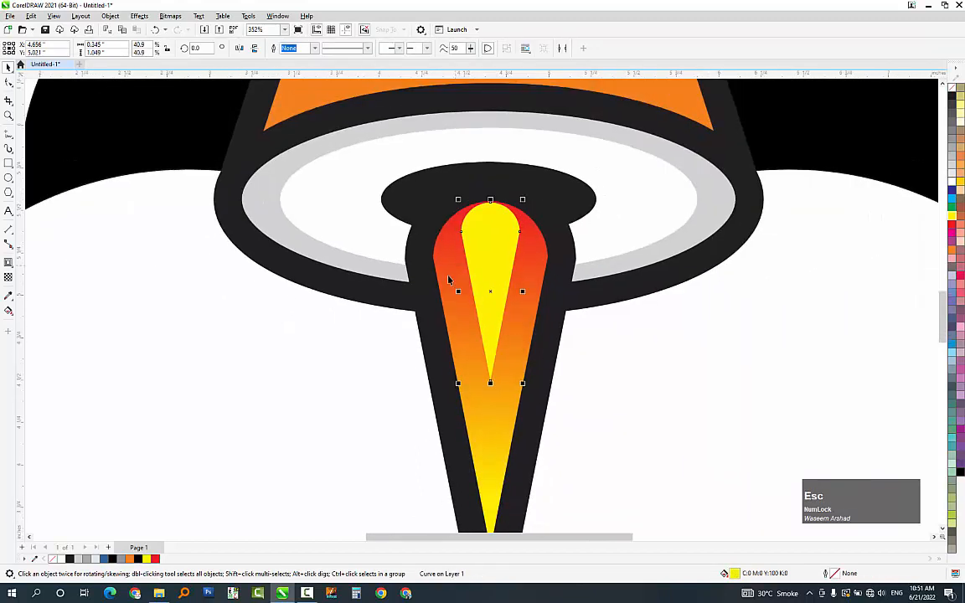
- Draw a tall ellipse about 2.402 × 4.467 in to the right of the rocket
key("F3")
scroll(437, 305, "down", 4)
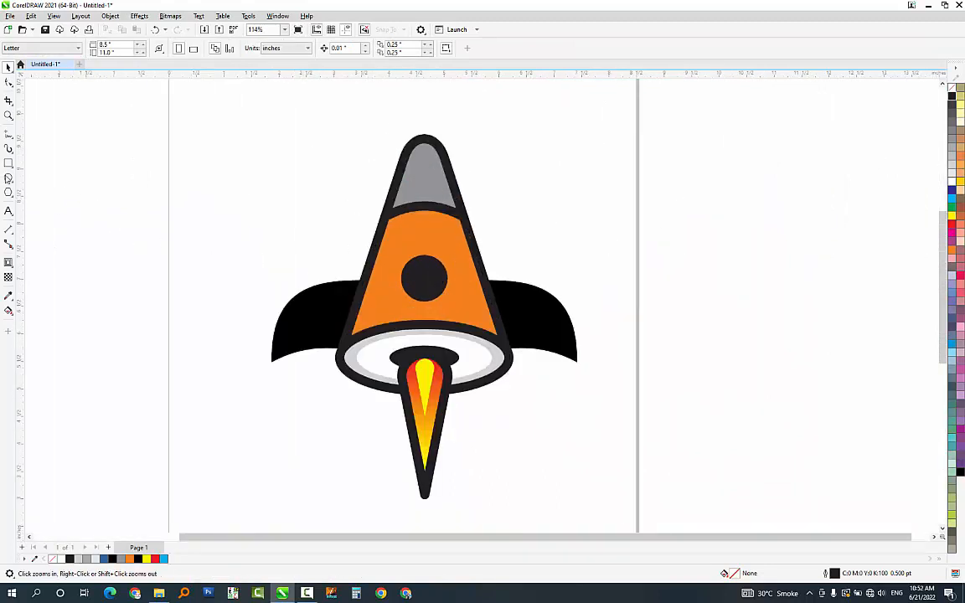
left_click(9, 177)
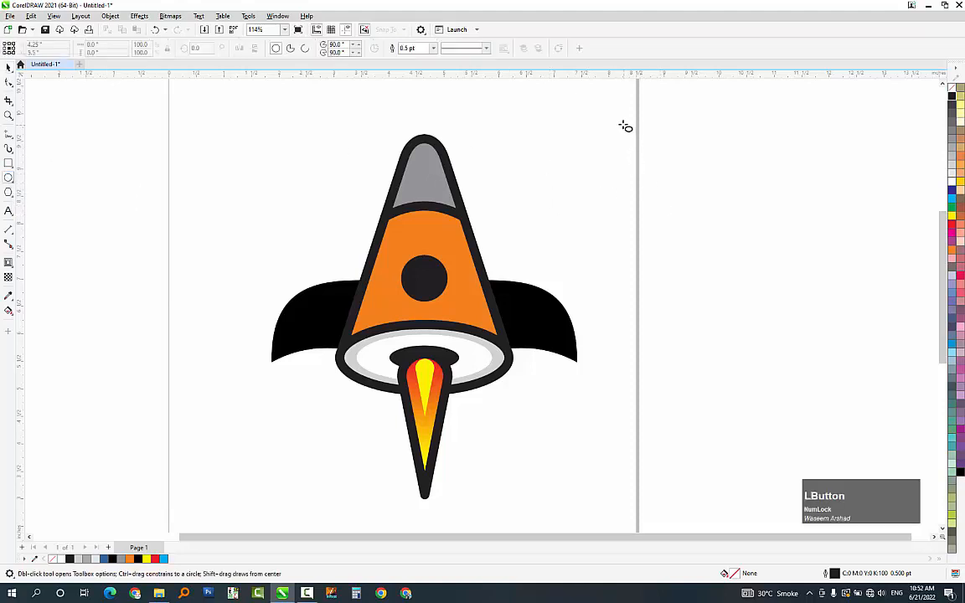
left_click_drag(624, 126, 757, 362)
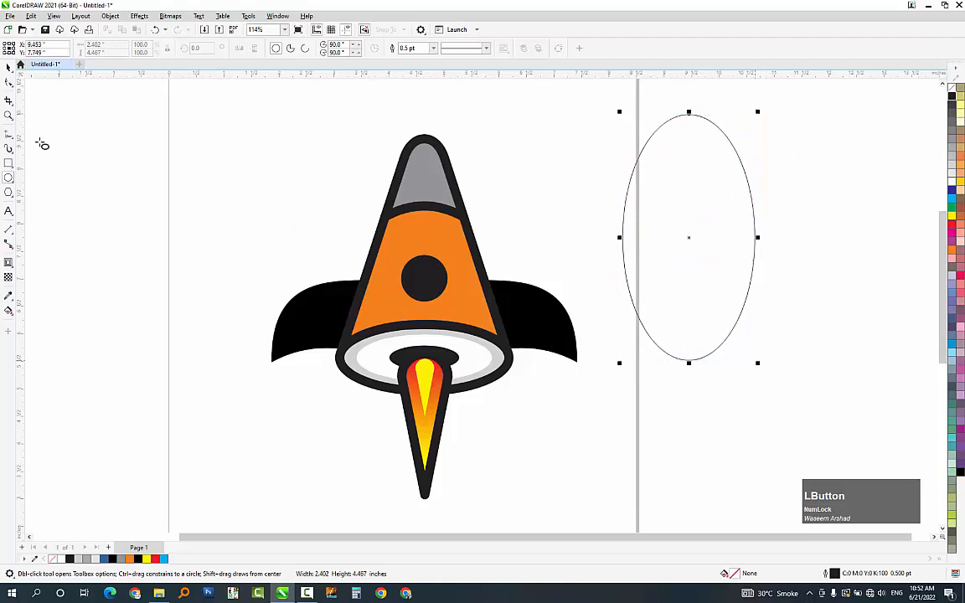
left_click(8, 67)
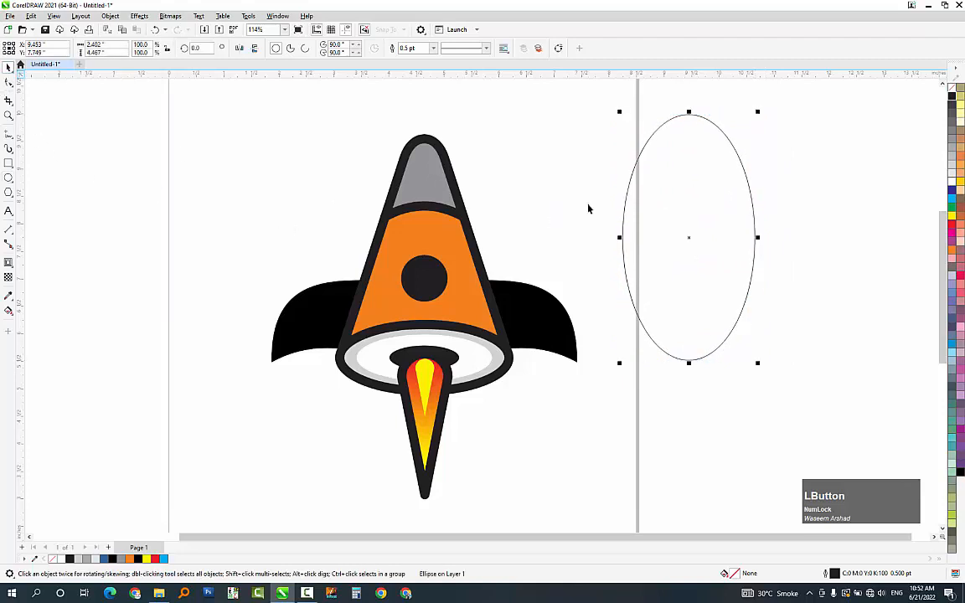
- PowerClip the ellipse inside the rocket's cone outline
right_click(656, 175)
left_click(681, 284)
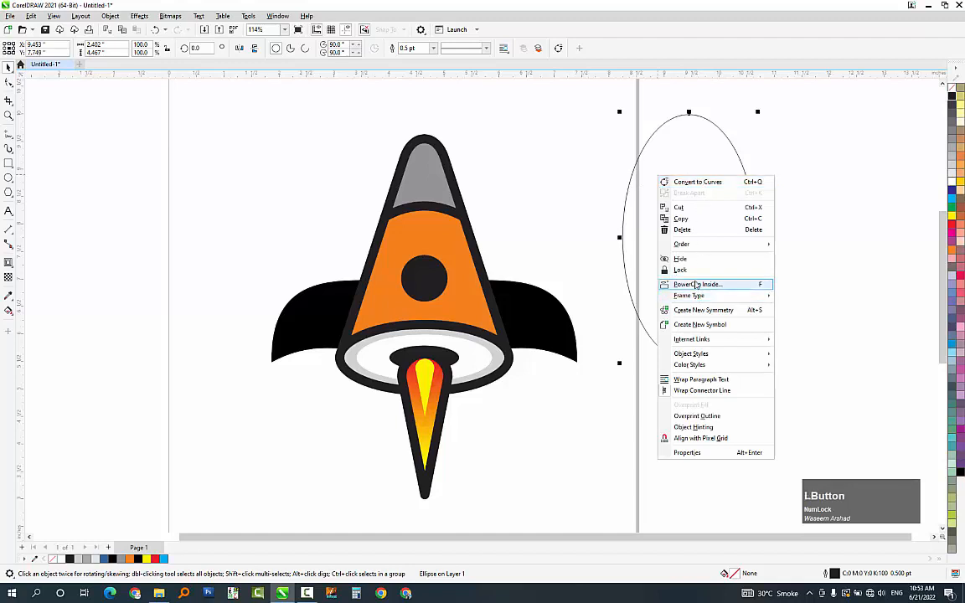
left_click(419, 233)
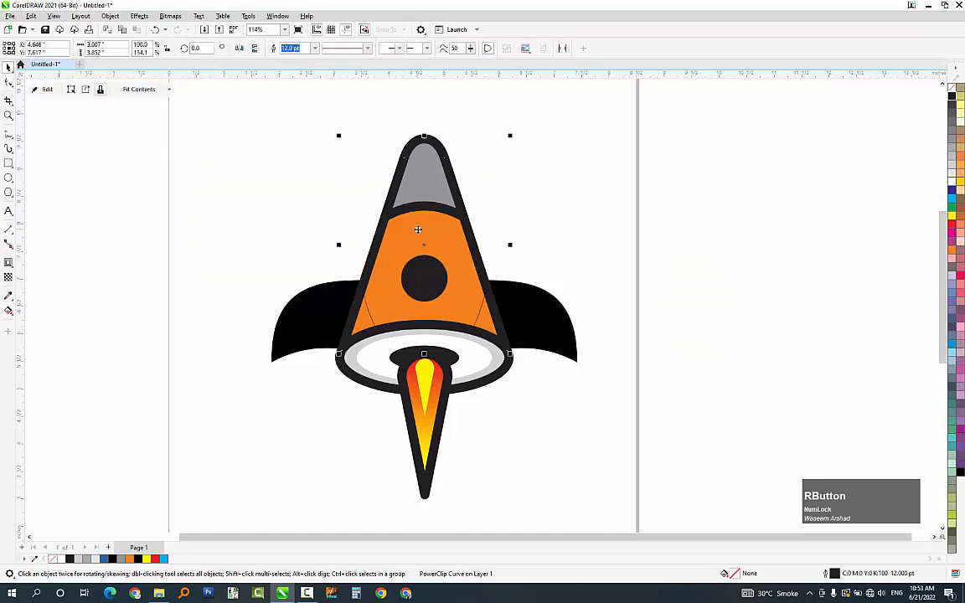
- Edit the cone's PowerClip contents, shifting the ellipse over the cone's right half and stretching it to about 5.53 in tall
right_click(418, 229)
left_click(441, 246)
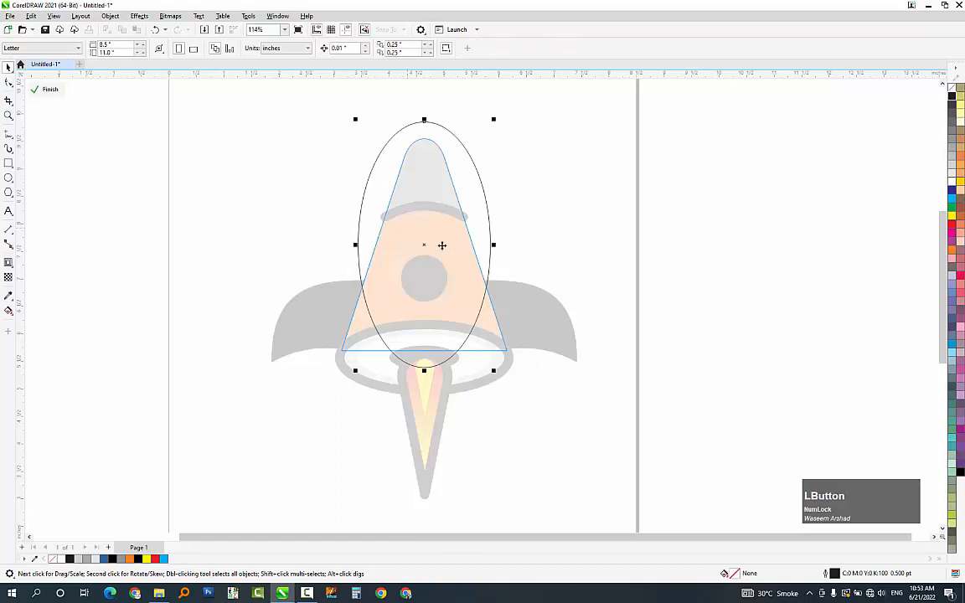
left_click_drag(441, 246, 489, 234)
left_click_drag(469, 364, 474, 421)
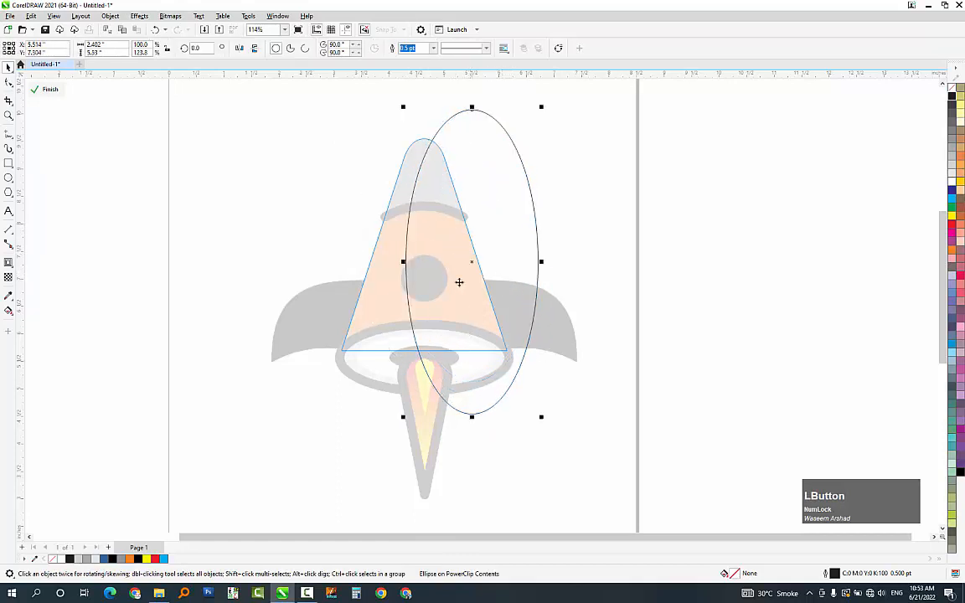
- Fill the clipped ellipse with white without an outline, apply a uniform transparency and finish editing the PowerClip
left_click(951, 185)
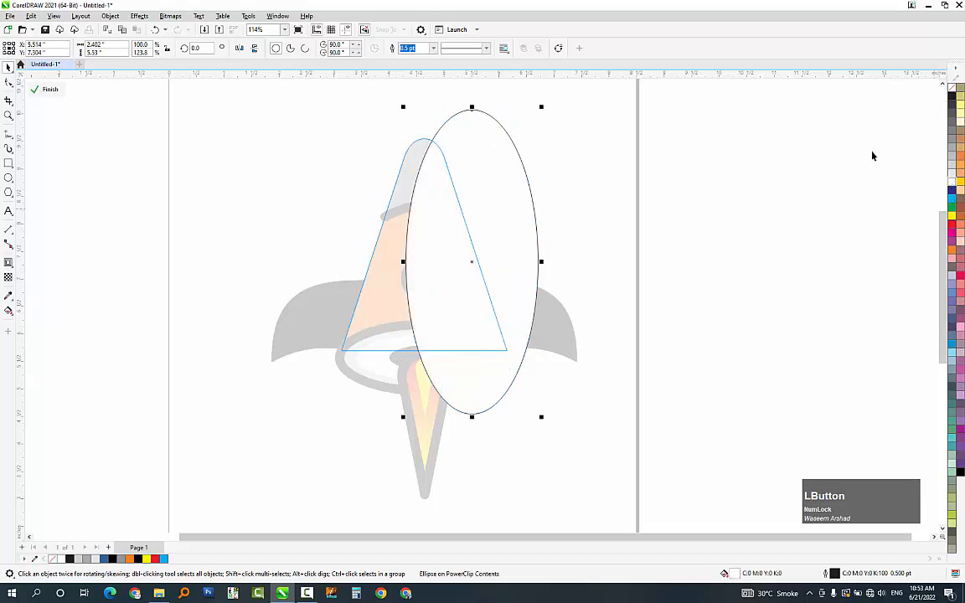
right_click(951, 89)
left_click(9, 278)
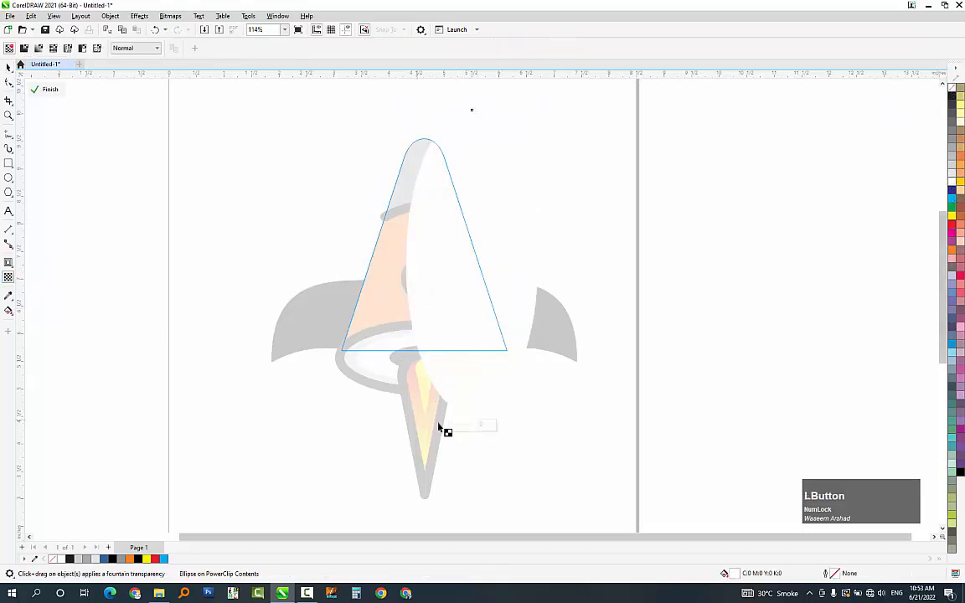
left_click(465, 425)
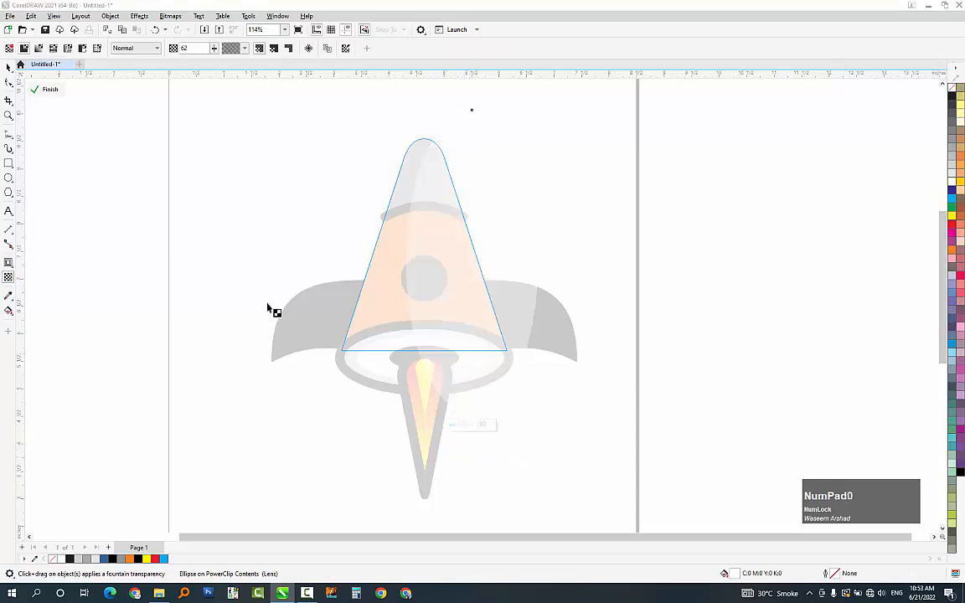
left_click(43, 90)
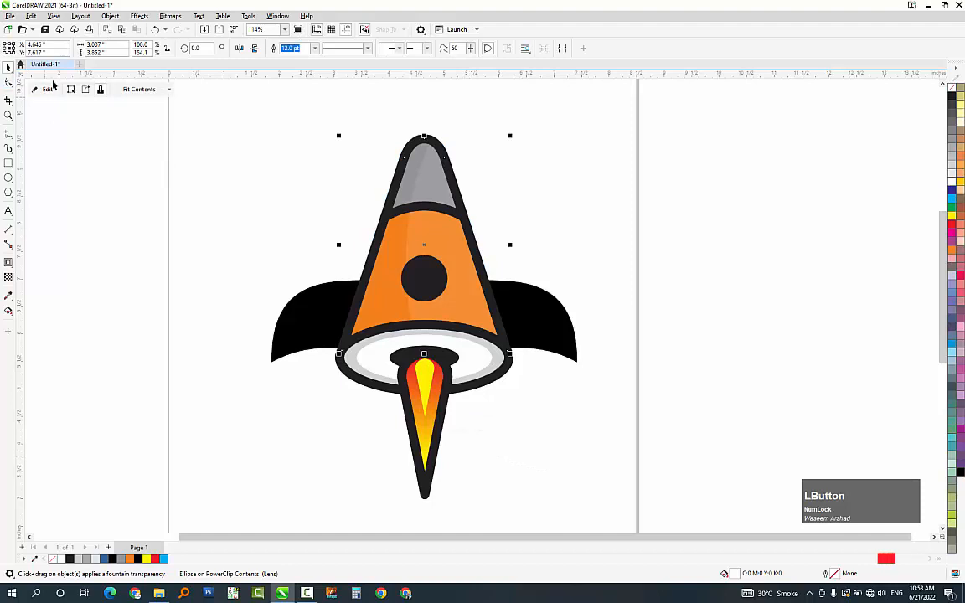
left_click(9, 67)
left_click(245, 201)
- Duplicate the translucent ellipse within the cone and position the copy over the cone's left edge
left_click(429, 181)
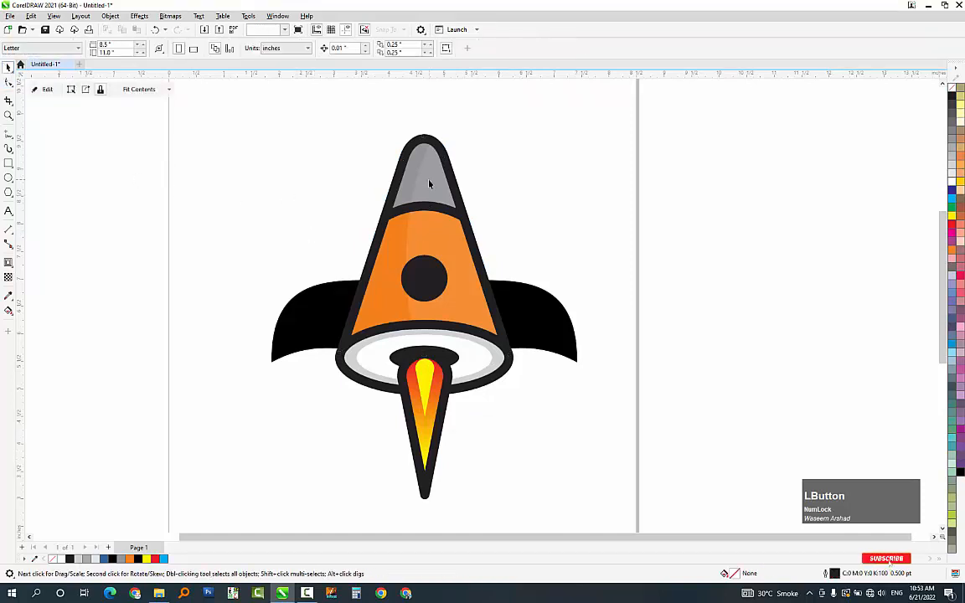
left_click(432, 184, "alt")
left_click_drag(432, 184, 336, 176)
mouse_move(388, 225)
left_mouse_down()
mouse_move(375, 181)
mouse_move(346, 222)
mouse_move(402, 206)
mouse_move(409, 173)
mouse_move(401, 225)
left_mouse_up()
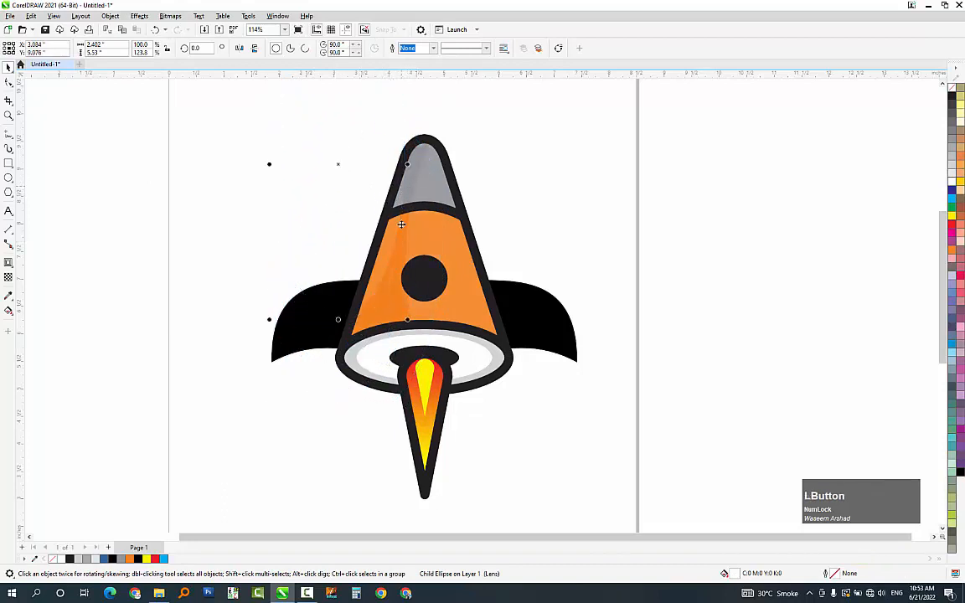
- Fill the copied ellipse with black (K100) and move it lower along the cone's left side as a shadow
left_click(951, 98)
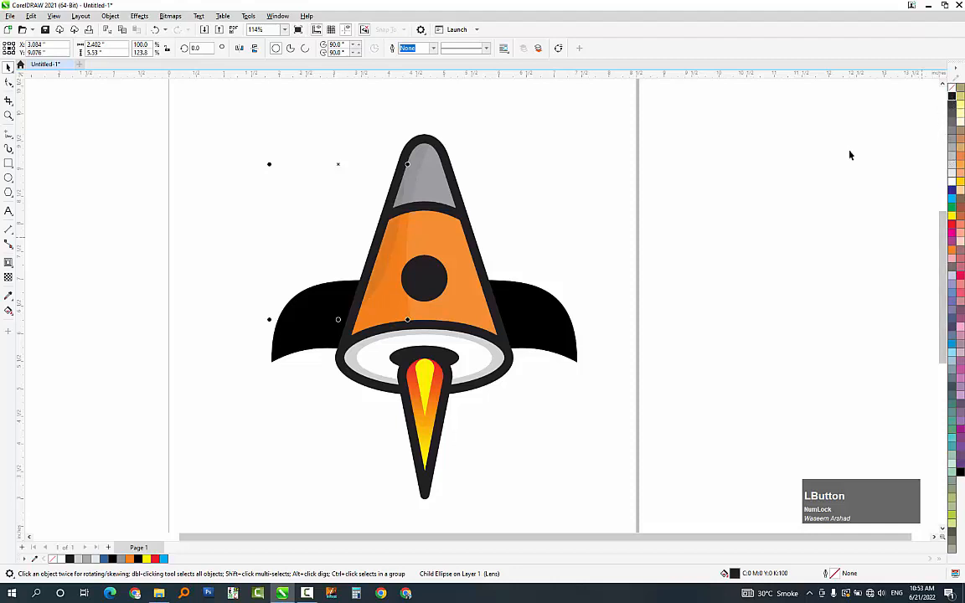
left_click_drag(380, 248, 376, 277)
left_click(384, 219)
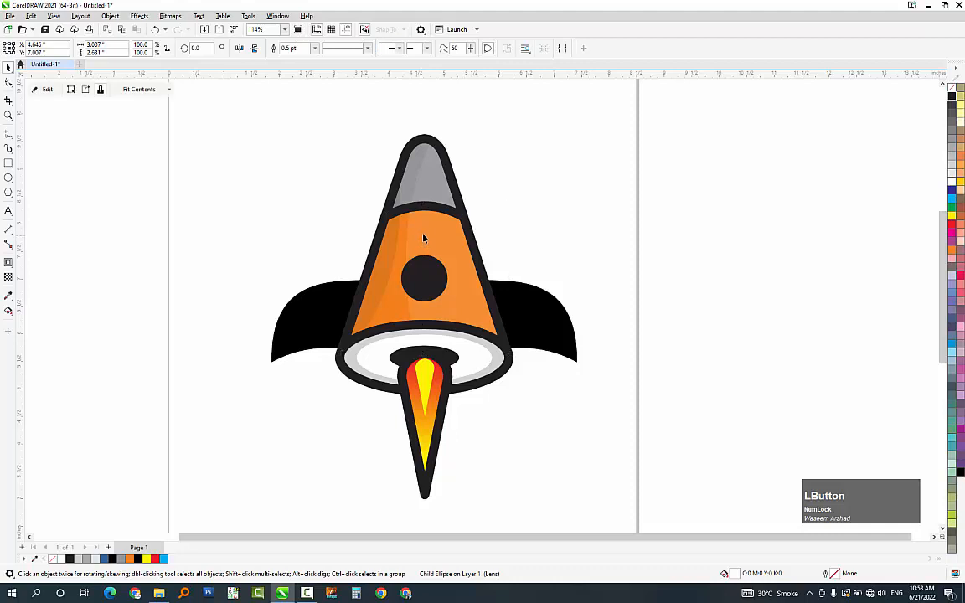
- Shift the black shadow ellipse clipped inside the cone further down along the cone's left edge
left_click(426, 245, "ctrl")
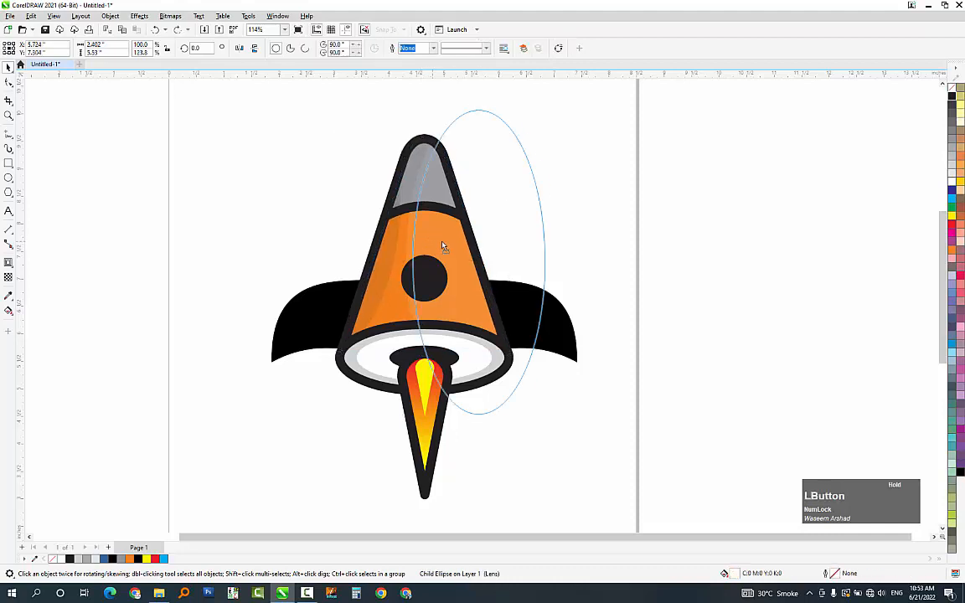
left_click(399, 234)
left_click(394, 249, "ctrl")
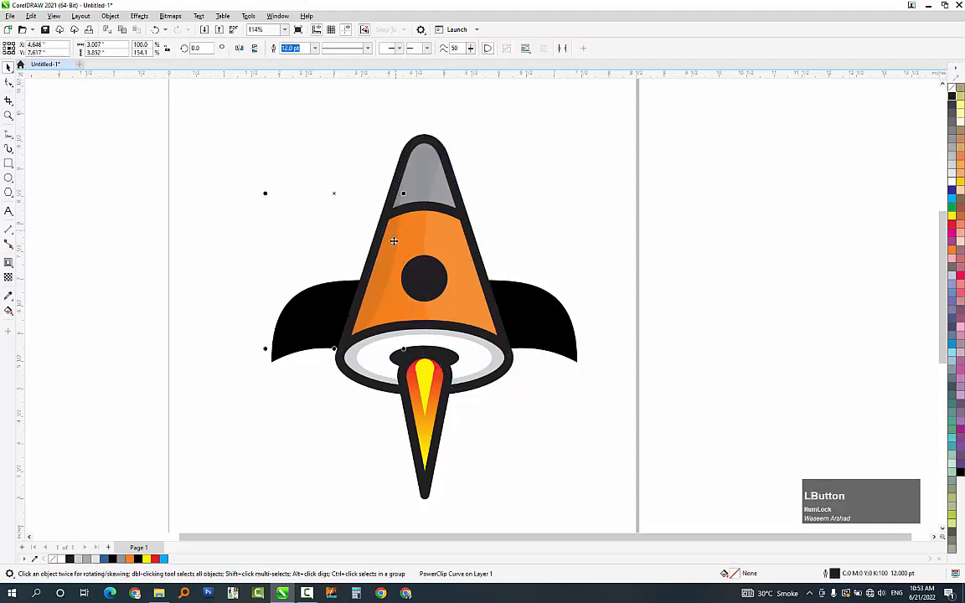
left_click_drag(392, 249, 396, 285)
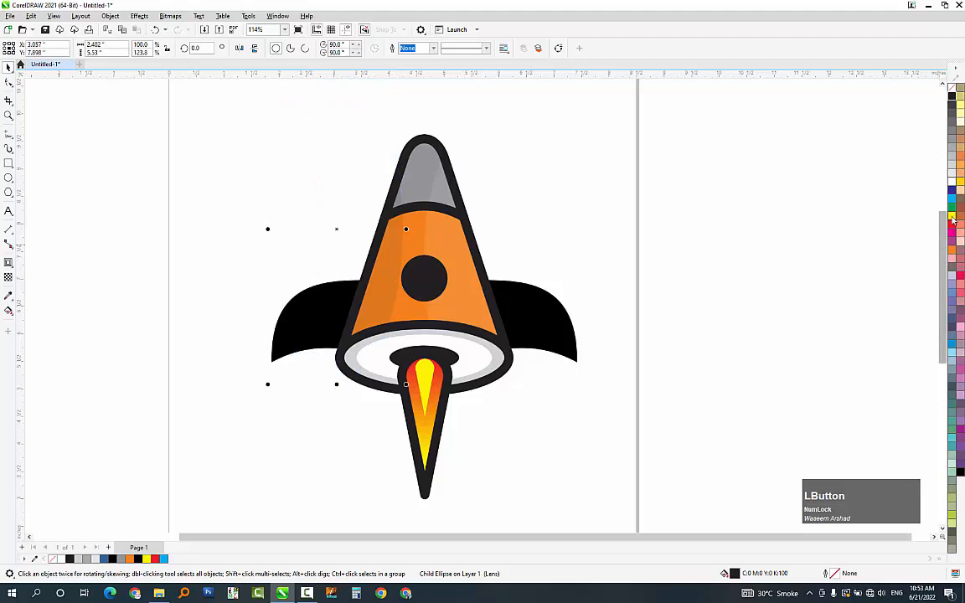
left_click(547, 237)
scroll(589, 201, "down", 2)
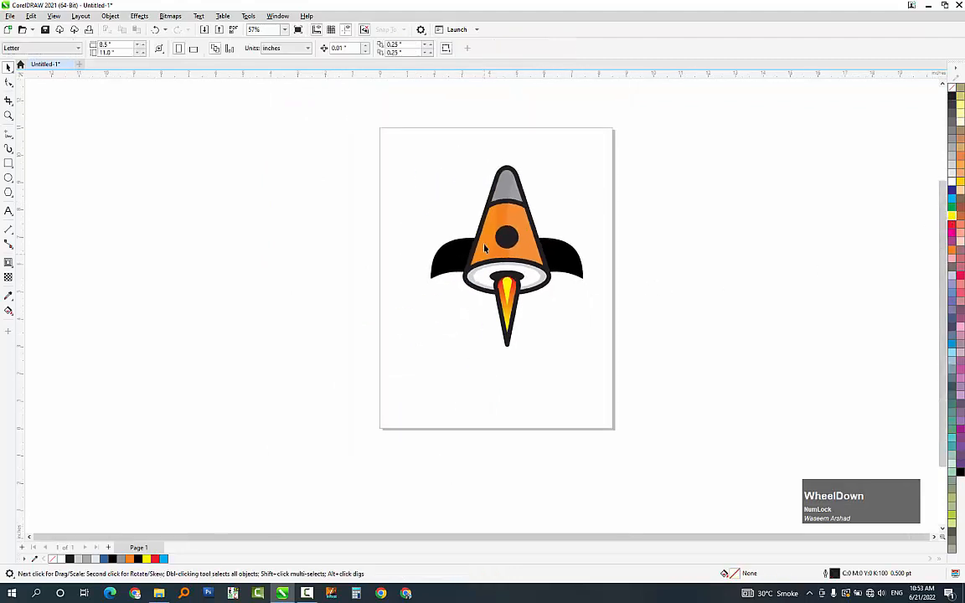
scroll(435, 218, "up", 1)
scroll(430, 281, "down", 2)
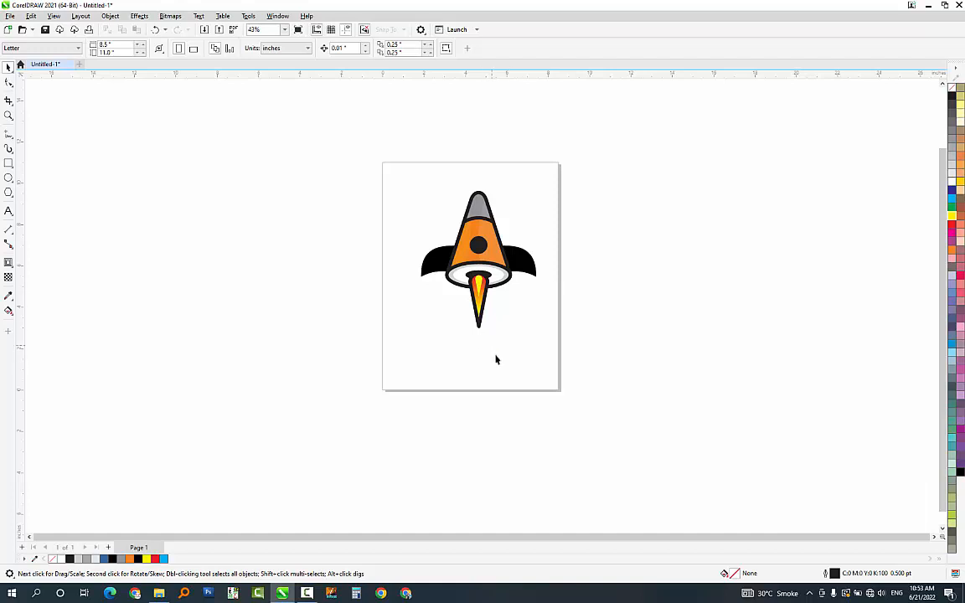
- Draw a circle about 4.93 in across left of the page and overlap it with one copy at its upper right and one at its lower left
left_click(8, 178)
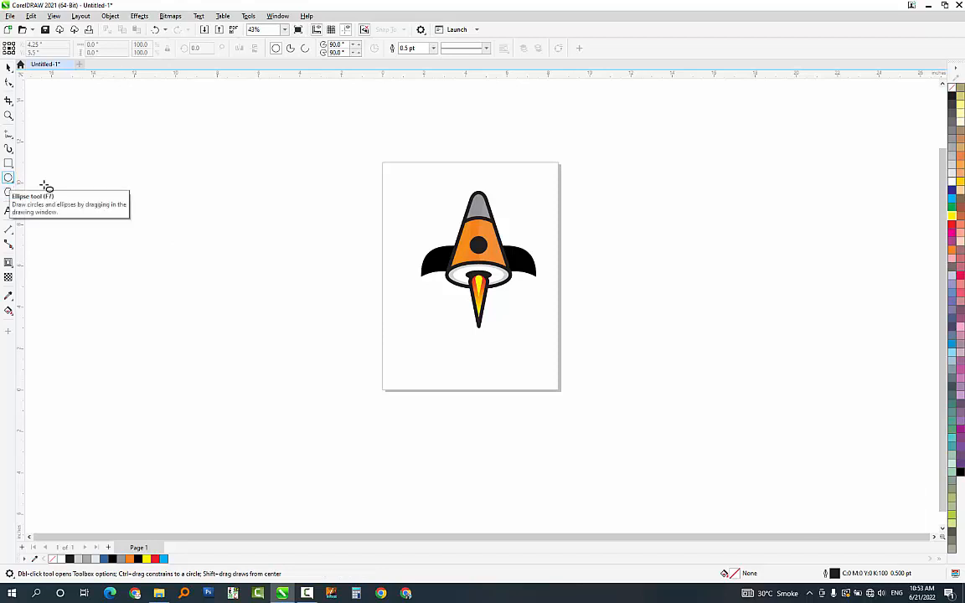
left_click_drag(134, 201, 214, 304)
key("space")
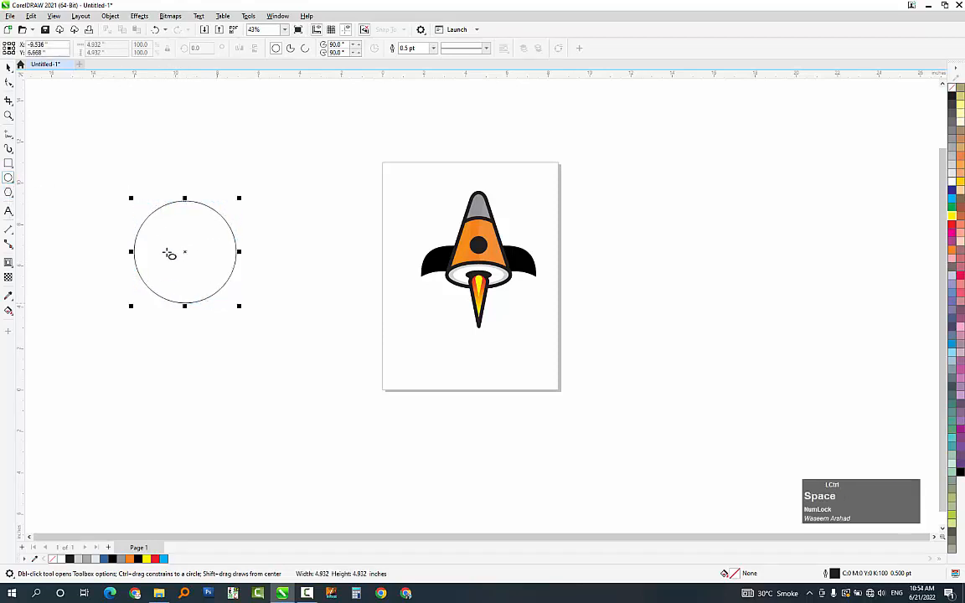
mouse_move(185, 252)
left_mouse_down()
mouse_move(248, 212)
mouse_move(281, 248)
left_mouse_up()
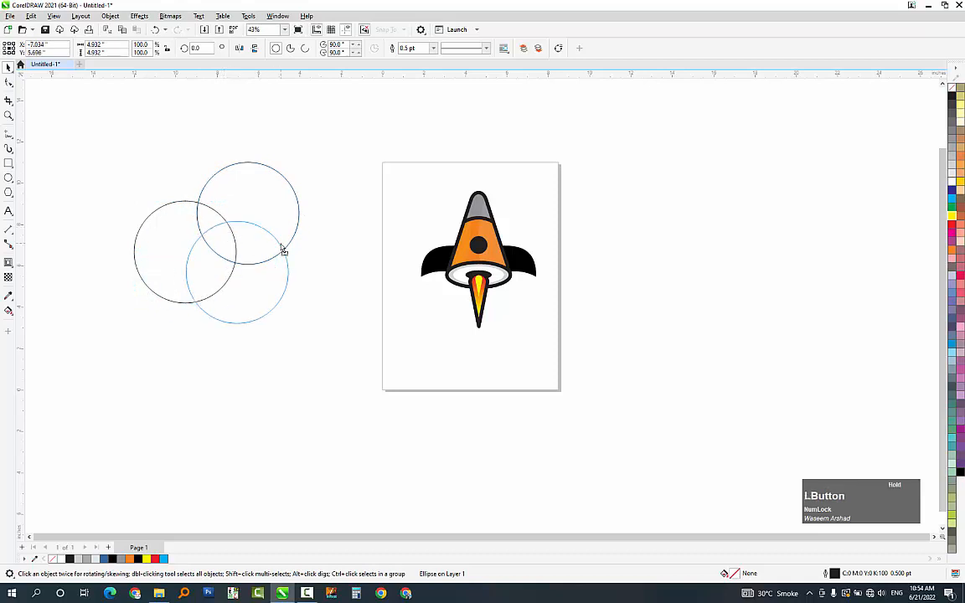
right_click(281, 248)
left_click_drag(204, 296, 129, 313)
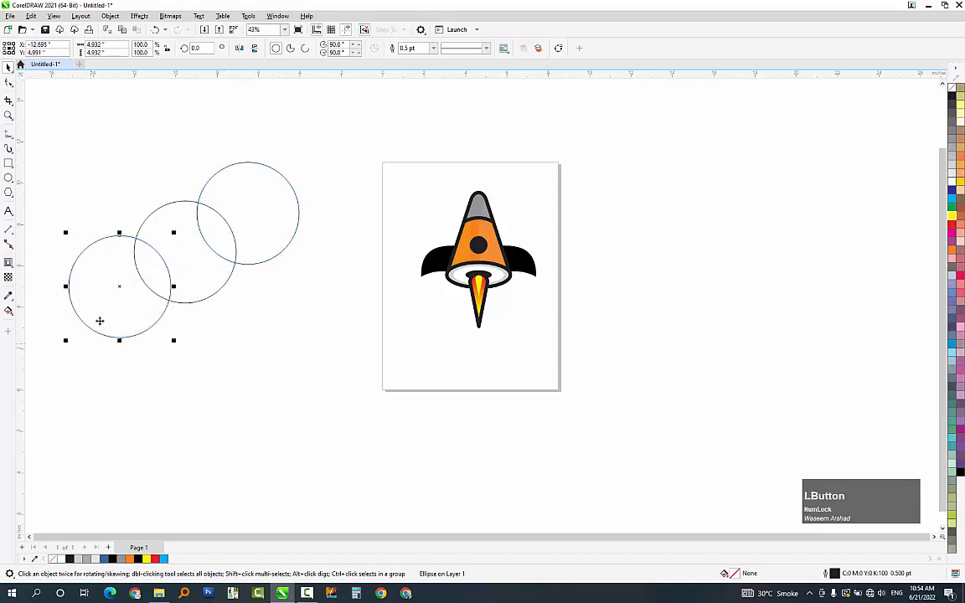
- Shrink the lower-left circle and enlarge the upper-right circle to about 5.59 in across, keeping both overlapping the middle one
left_click_drag(60, 342, 101, 306)
left_click(283, 177)
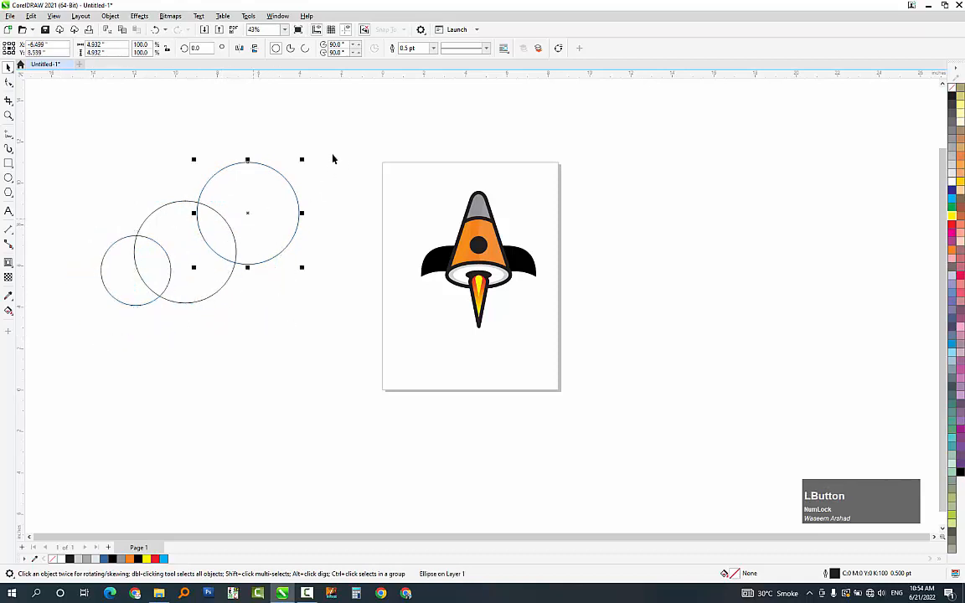
left_click_drag(303, 160, 315, 147)
left_click_drag(278, 189, 278, 205)
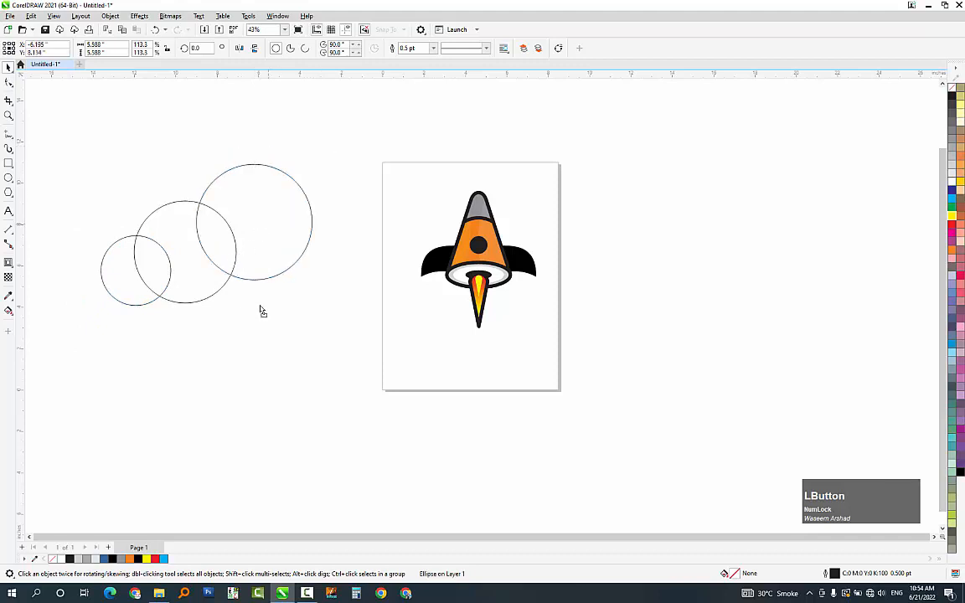
- Duplicate the largest circle to its right and weld all four circles into a single cloud shape
left_click_drag(263, 311, 333, 228)
right_click(331, 229)
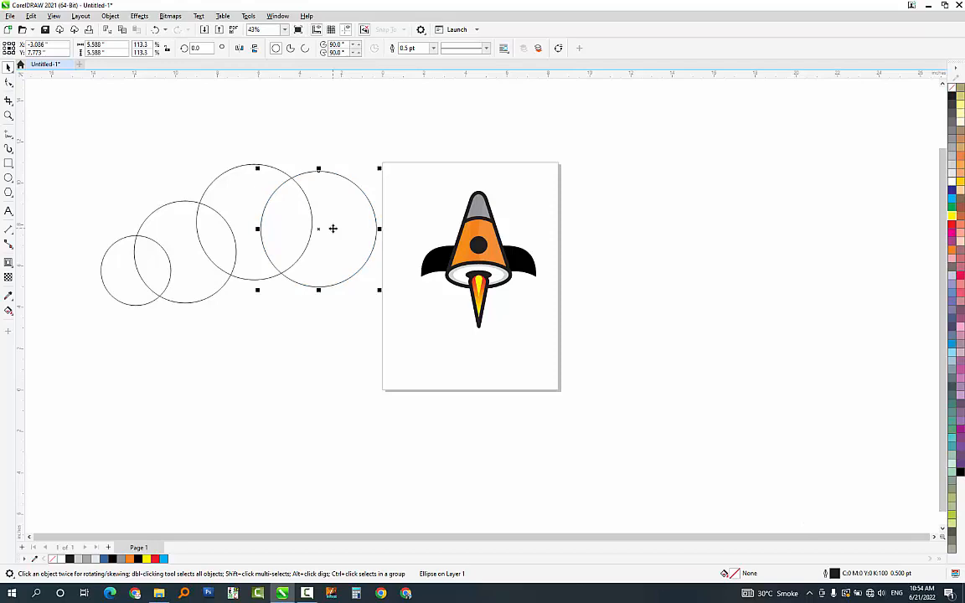
left_click_drag(397, 119, 70, 370)
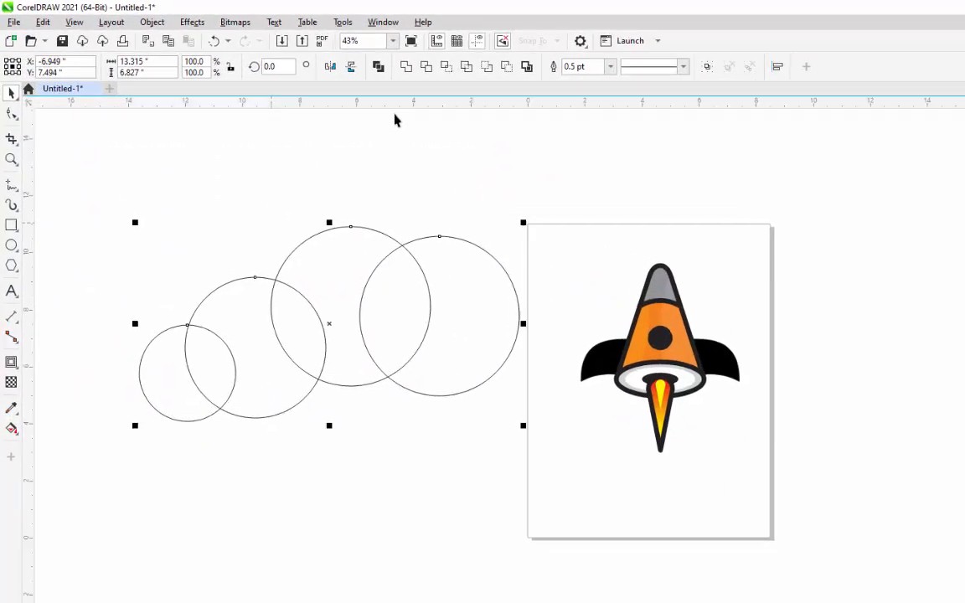
left_click(407, 66)
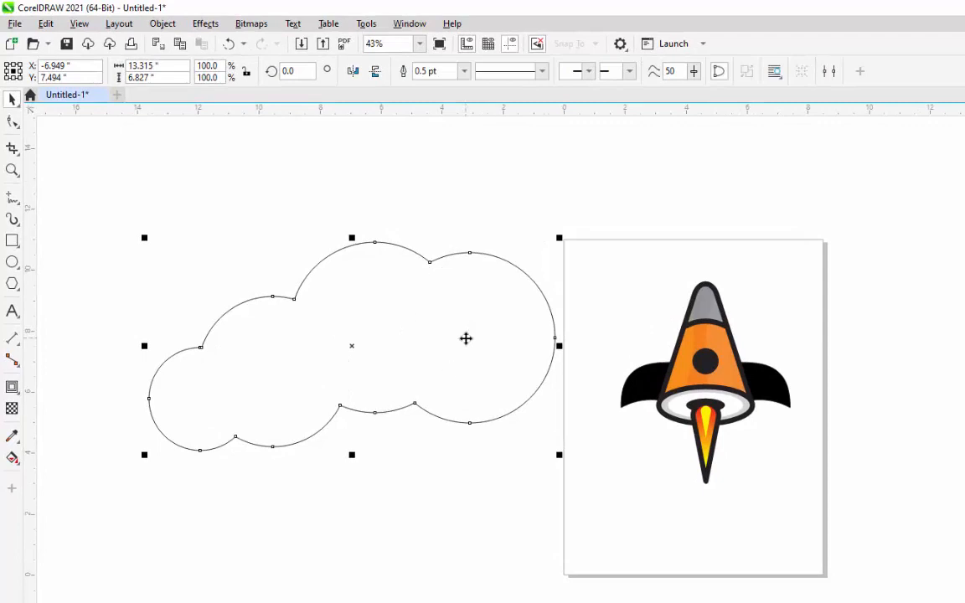
- Rotate the cloud shape to about 351.3° and move it over the rocket on the page
left_click_drag(465, 338, 478, 372)
left_click(479, 372)
left_click_drag(578, 277, 602, 345)
left_click_drag(487, 407, 887, 444)
left_click(888, 443)
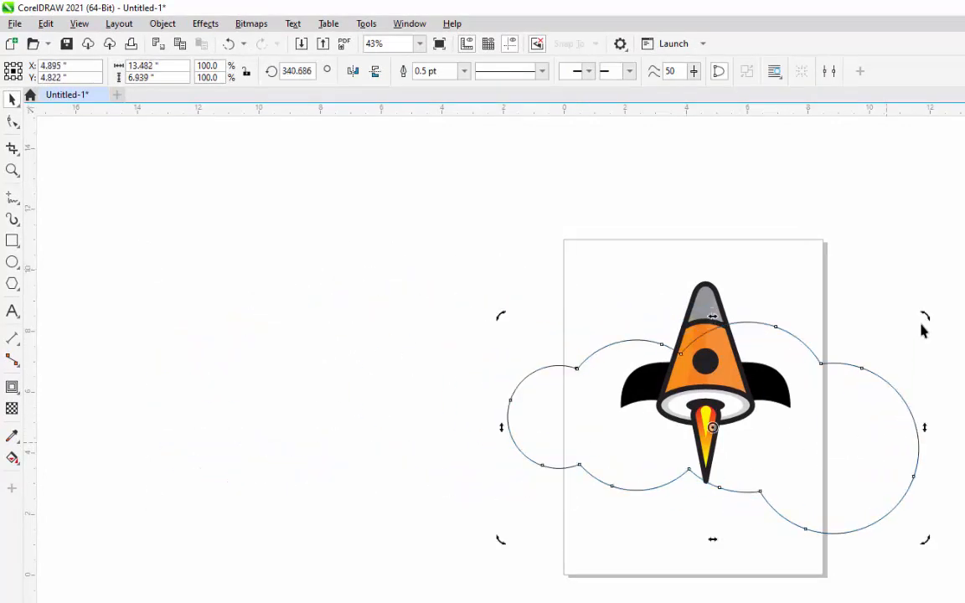
left_click_drag(922, 328, 901, 295)
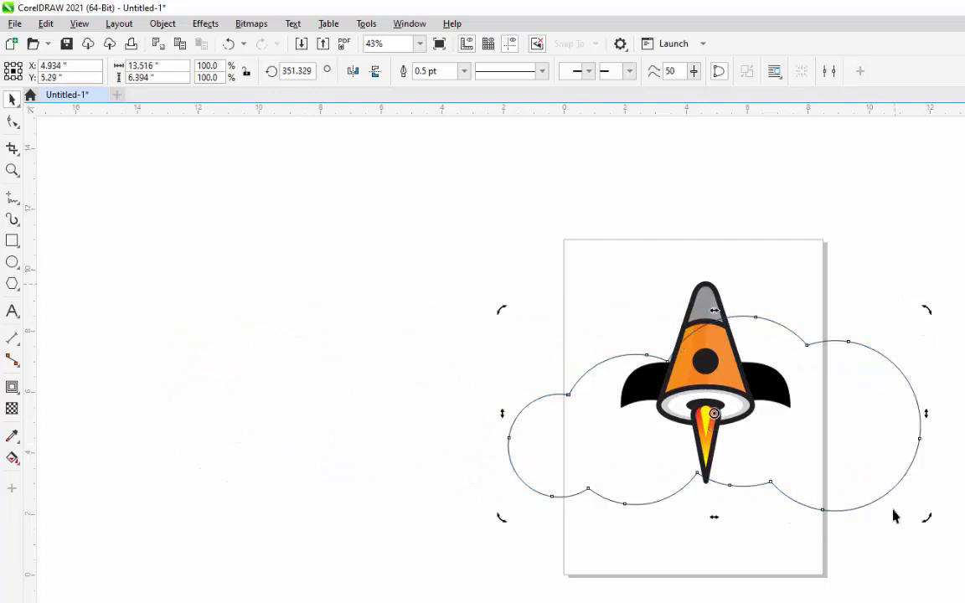
- Scale the cloud down proportionally to about 8.21 in wide and position it behind the rocket's body and fins
left_click(862, 465)
left_click_drag(927, 518, 850, 503)
left_click_drag(812, 439, 800, 412)
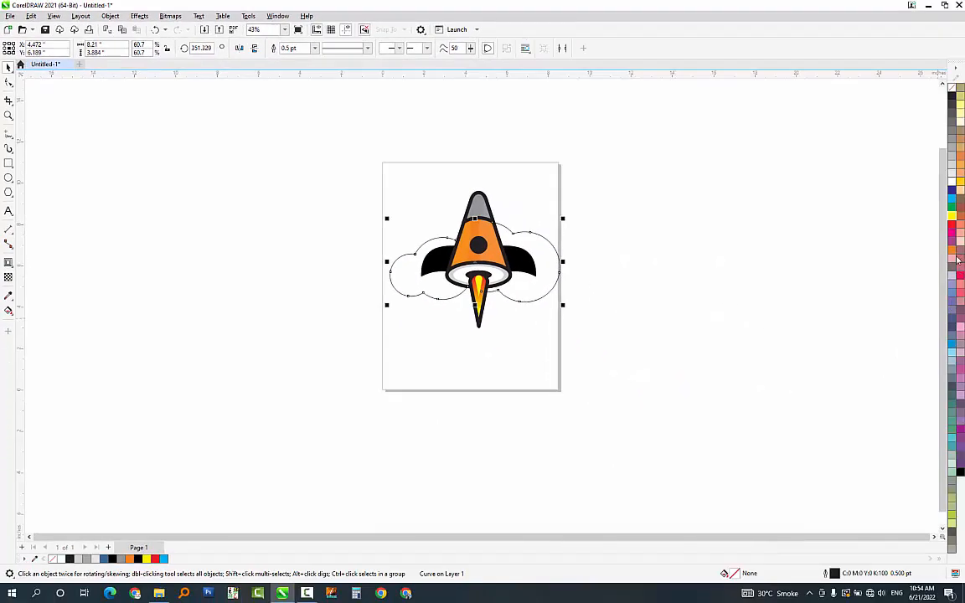
- Fill the cloud with orange (C0 M60 Y100 K0) and remove its outline
left_click(953, 252)
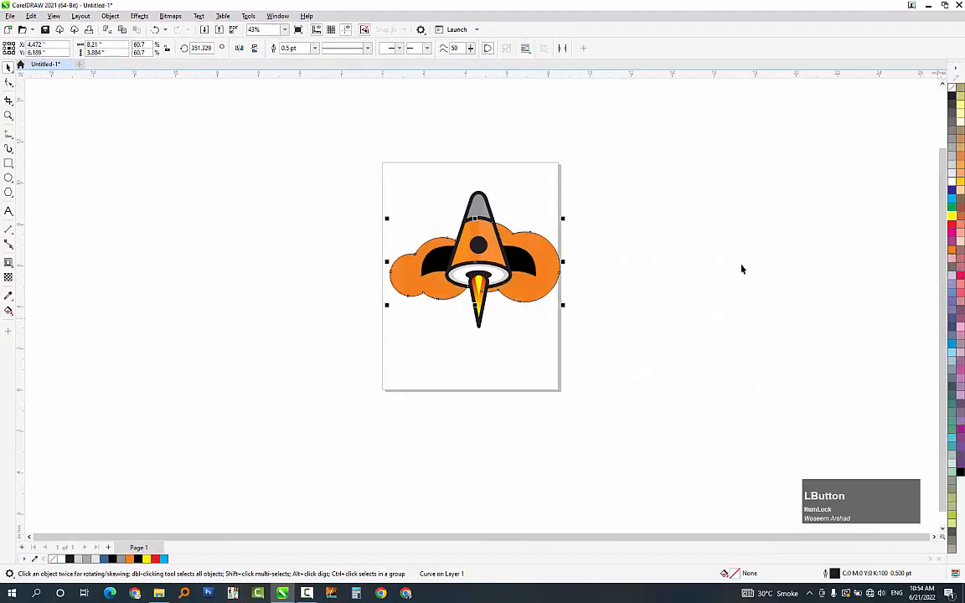
right_click(952, 88)
left_click(667, 243)
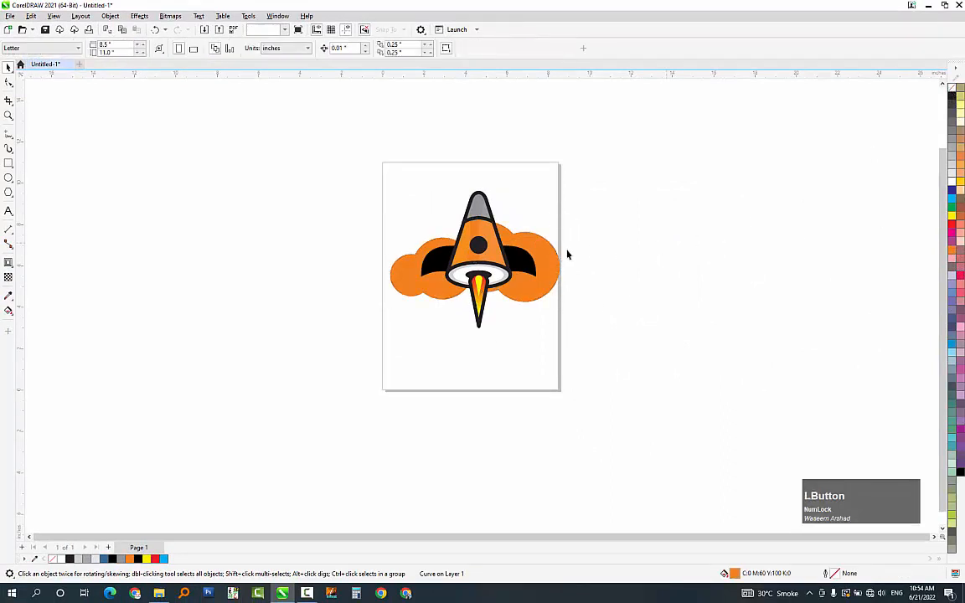
- Group all the rocket parts without the cloud and activate the Contour tool for the group
left_click_drag(450, 365, 439, 360)
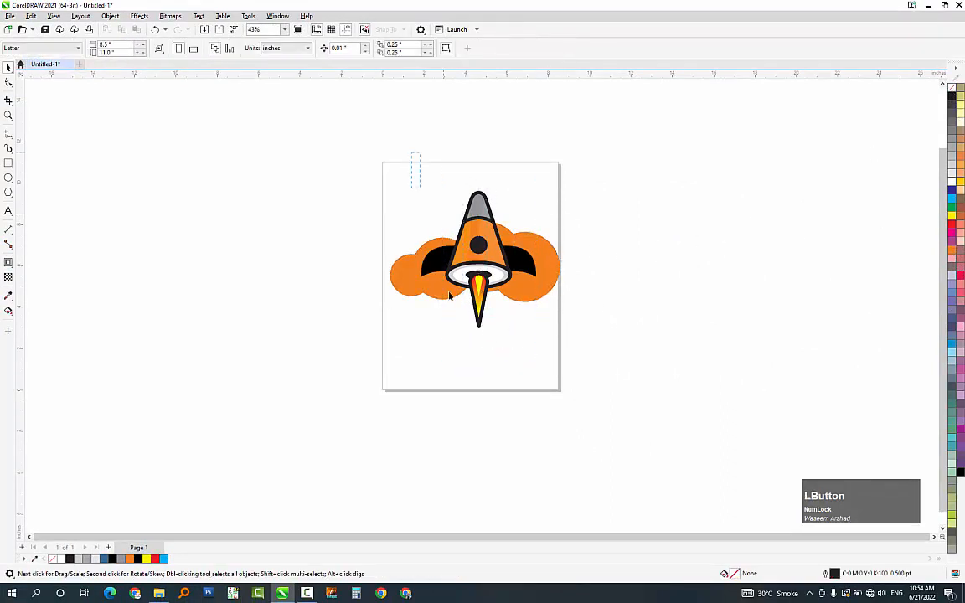
left_click_drag(450, 296, 541, 356)
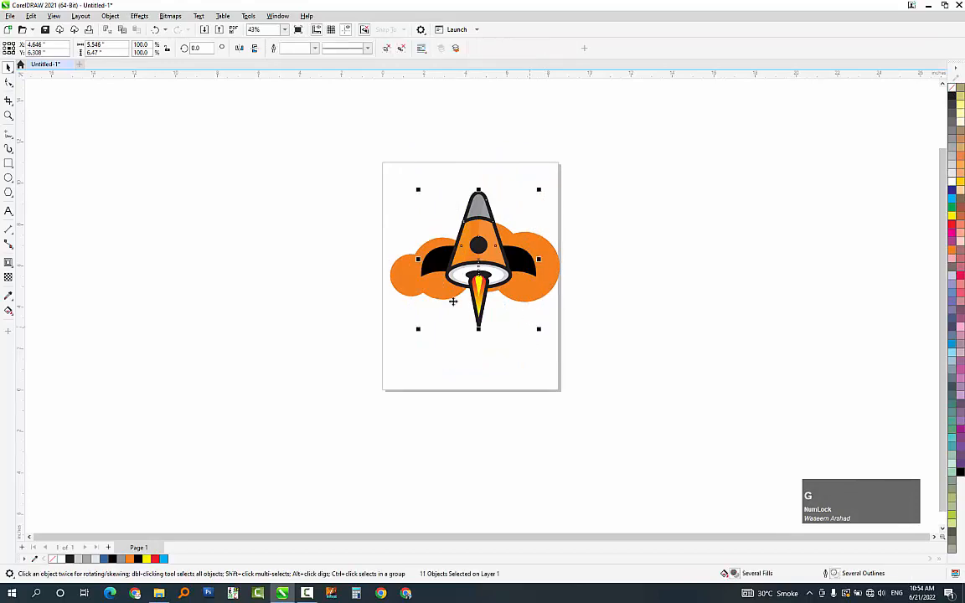
key("ctrl+g")
left_click(8, 262)
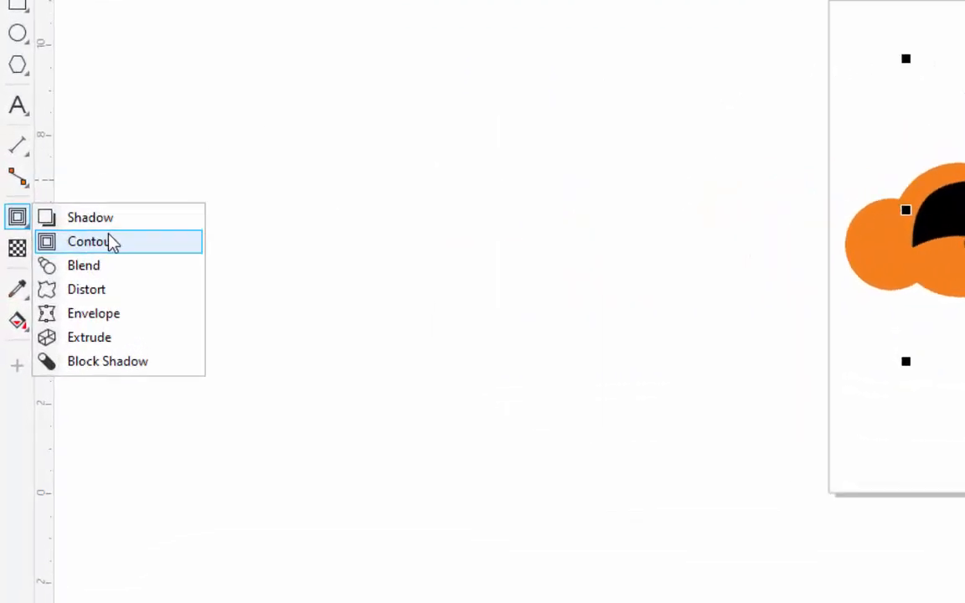
left_click(50, 274)
- Try a wide outward contour around the whole rocket and undo it
left_click_drag(758, 150, 758, 129)
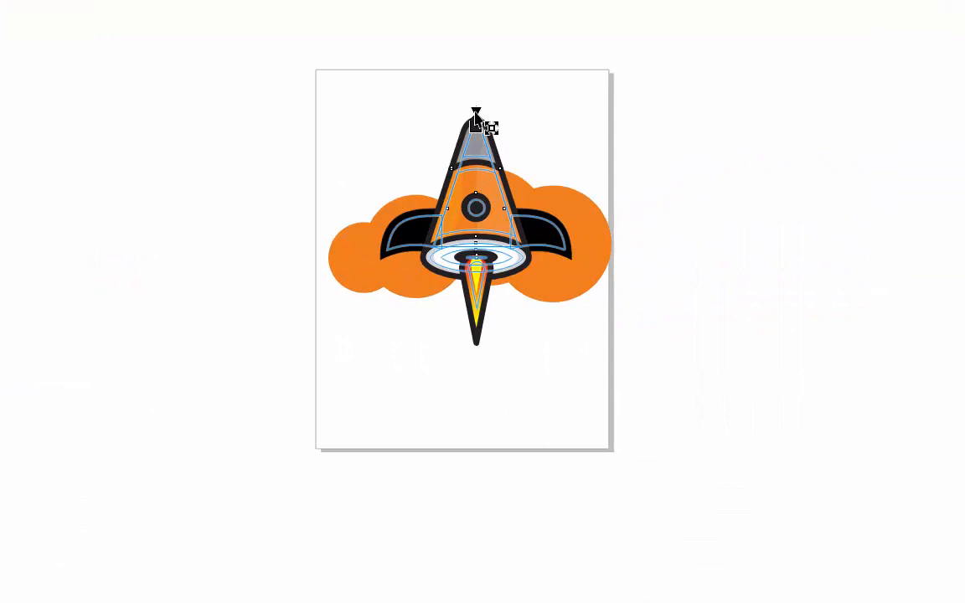
mouse_move(474, 121)
left_mouse_down()
mouse_move(474, 97)
mouse_move(482, 121)
left_mouse_up()
scroll(417, 257, "up", 1)
scroll(429, 315, "down", 3)
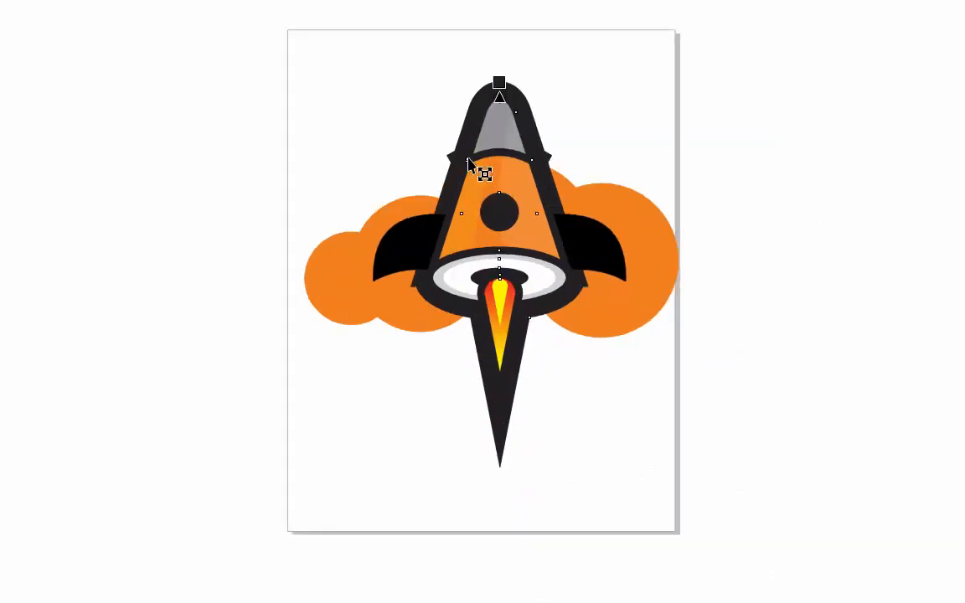
key("ctrl+z")
- Apply a thin outward contour around the grouped rocket, sized as a narrow border along the left fin
scroll(427, 265, "up", 4)
mouse_move(333, 228)
left_mouse_down()
mouse_move(414, 235)
mouse_move(316, 209)
mouse_move(328, 216)
left_mouse_up()
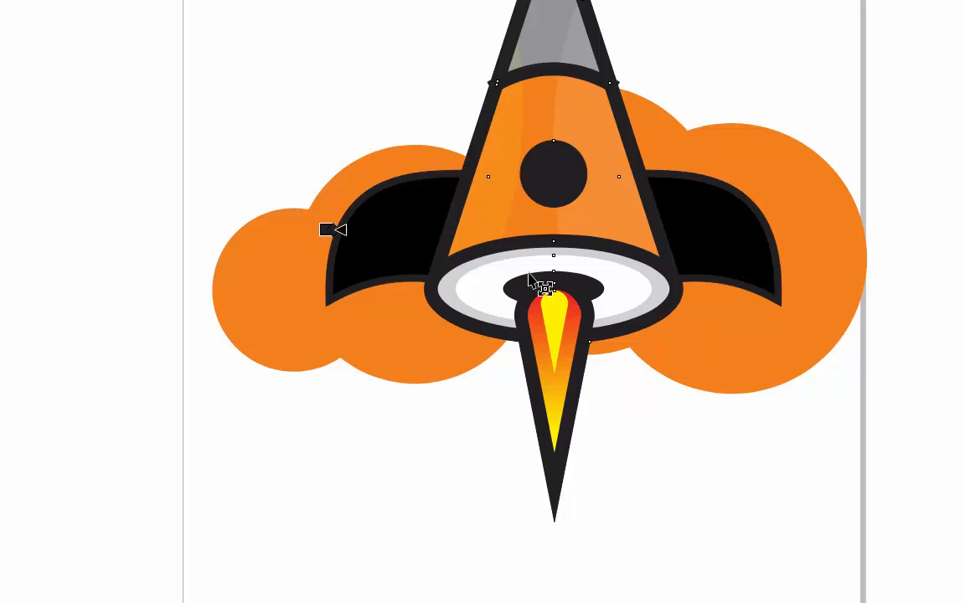
scroll(335, 314, "up", 4)
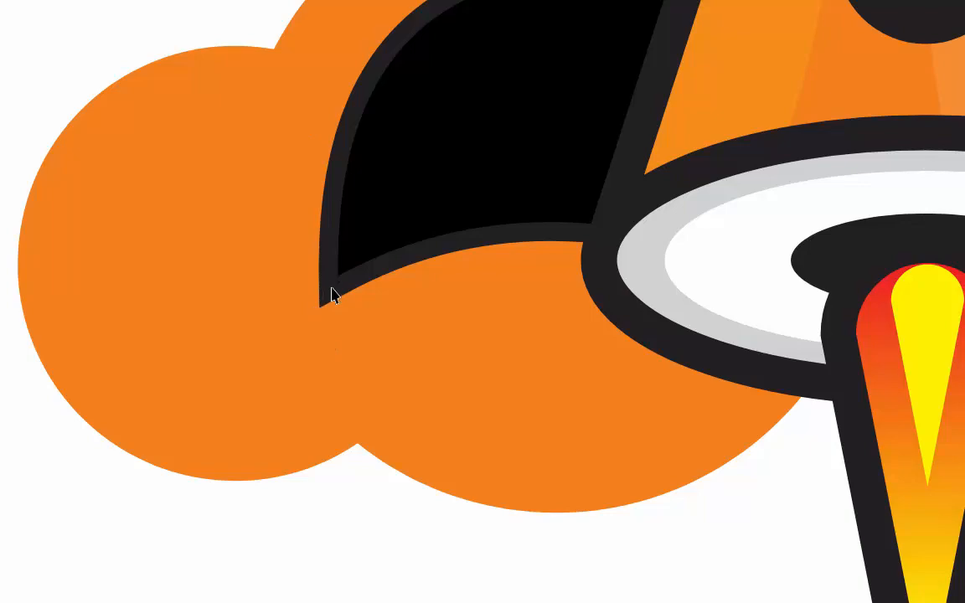
- Trim the orange cloud with the rocket's separated contour shape and delete the contour
scroll(303, 204, "down", 2)
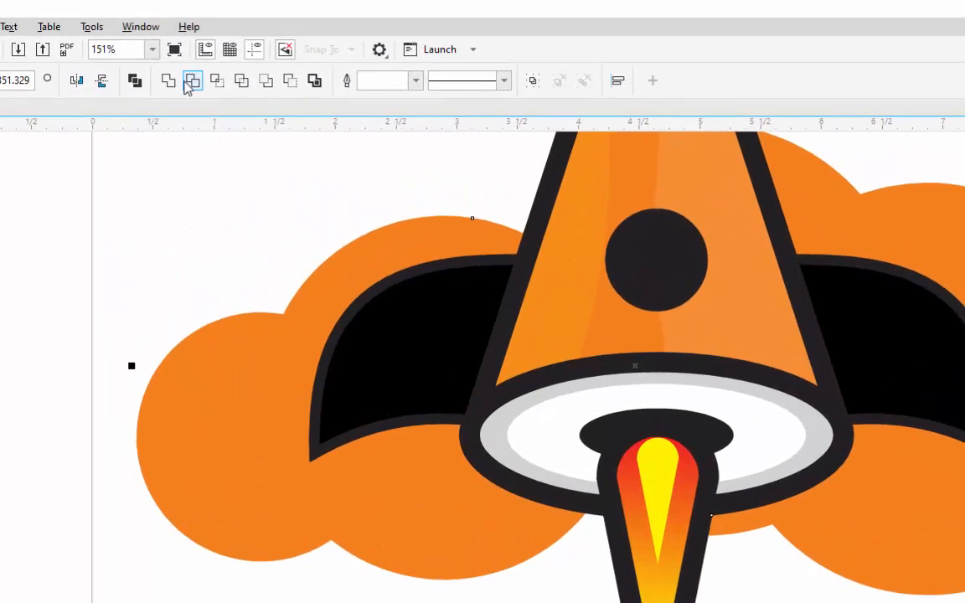
left_click(192, 80)
key("Escape")
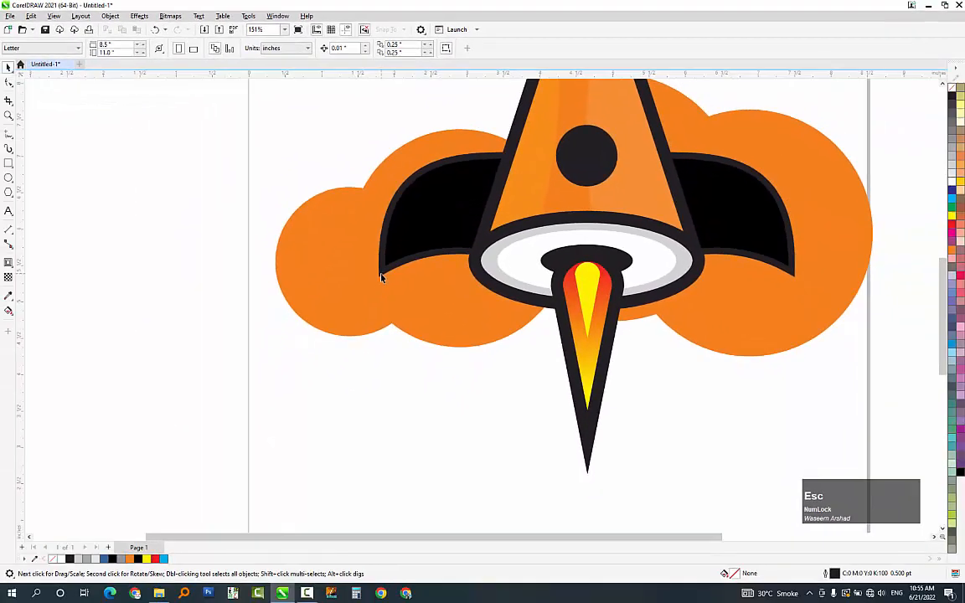
left_click(381, 277)
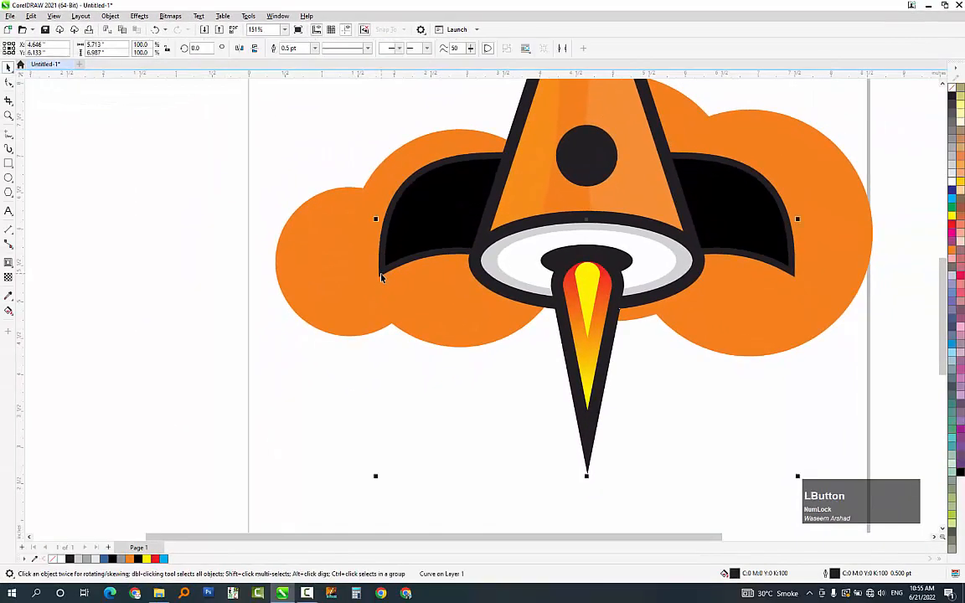
key("Delete")
scroll(381, 277, "down", 5)
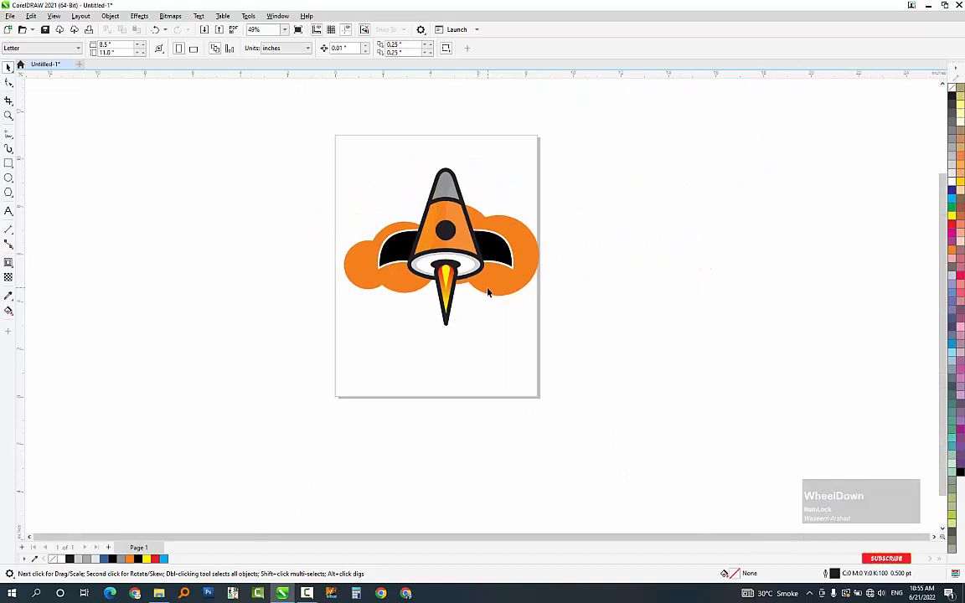
- Draw a 45° diagonal line about 0.85 in long left of the page and mirror a duplicate in place to form an X
left_click(8, 134)
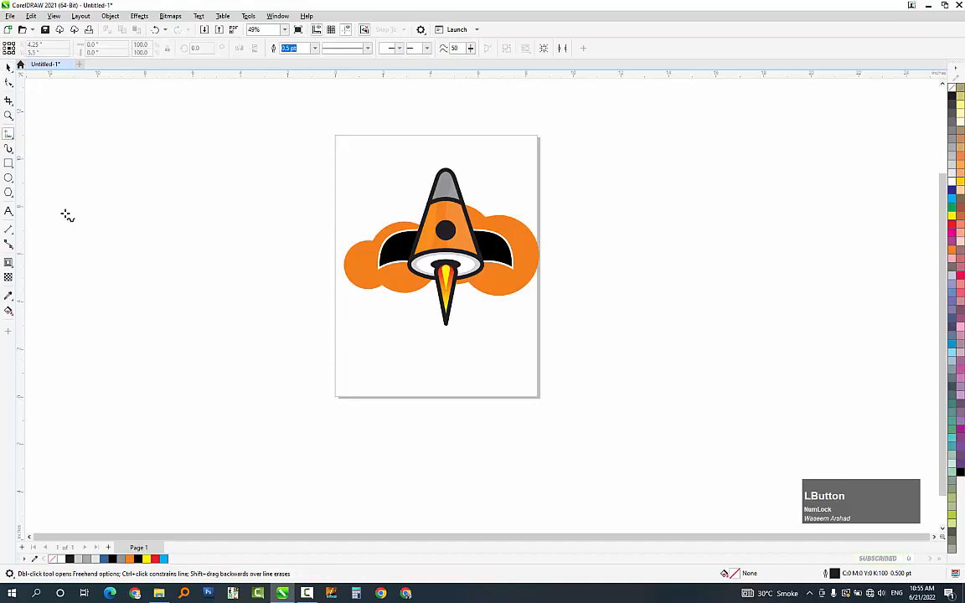
left_click(242, 295)
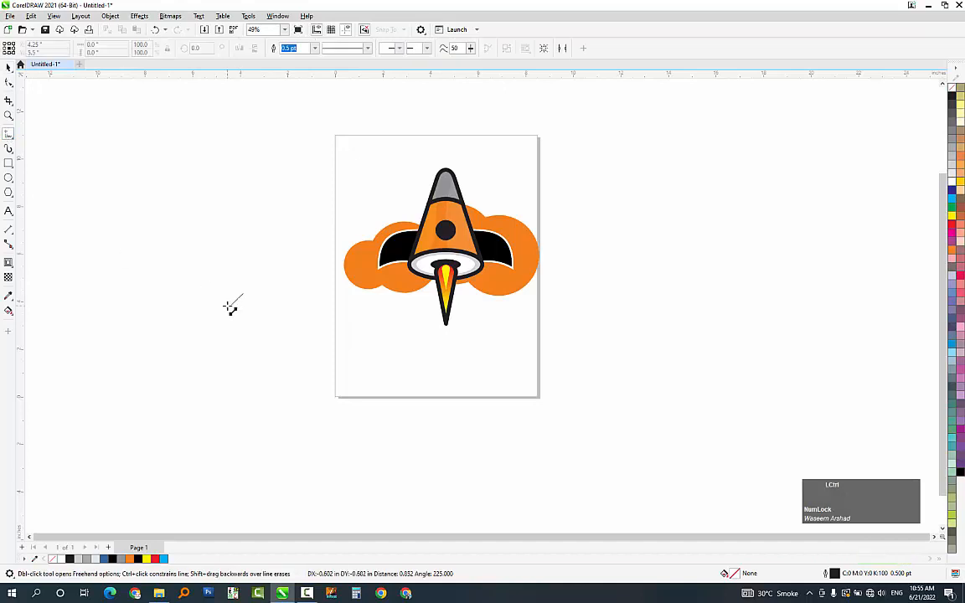
left_click(230, 308)
key("space")
scroll(235, 302, "up", 3)
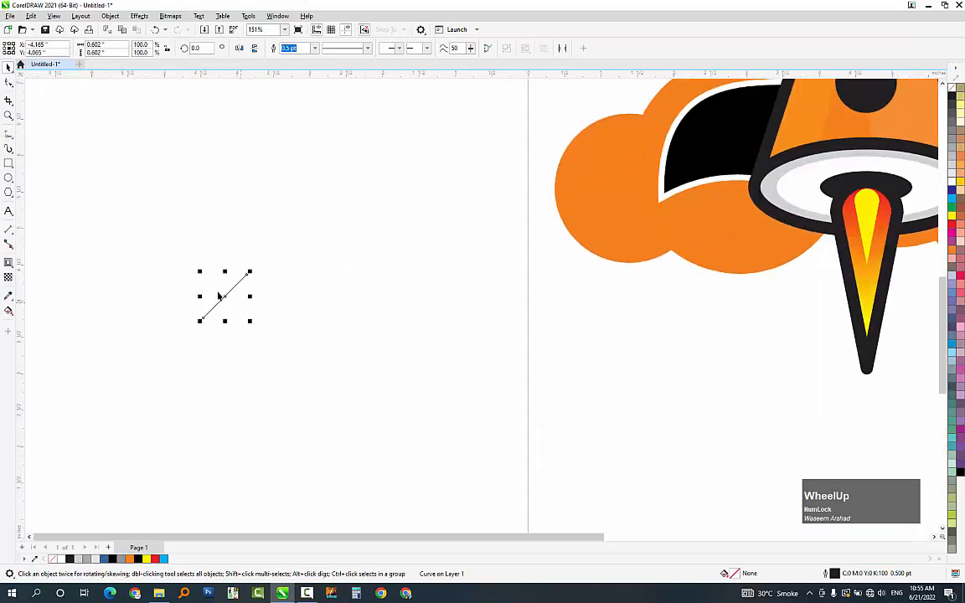
key("KP_Add")
left_click(238, 49)
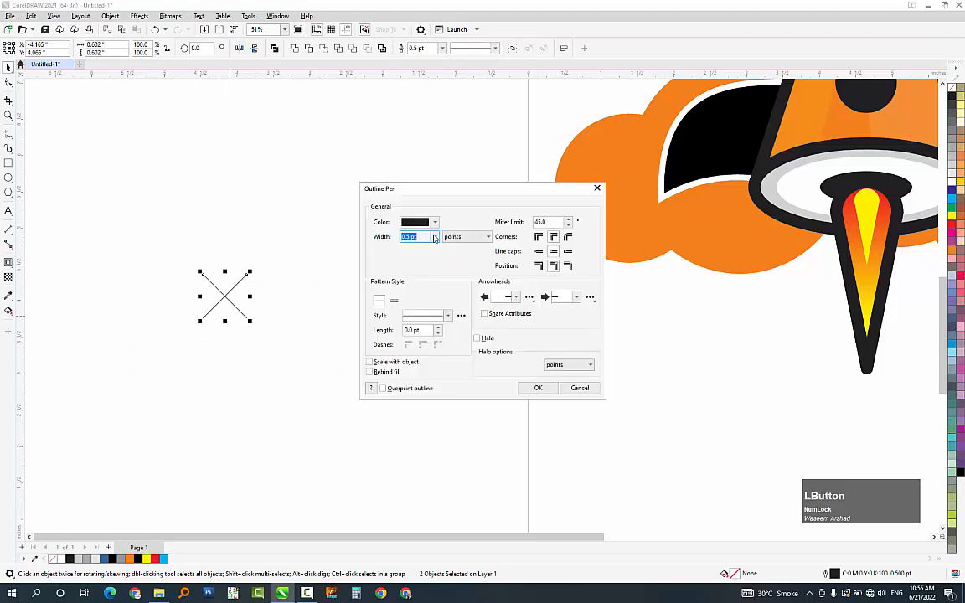
- Give the X a 12 pt outline, then place it shrunken to about 0.255 in on the leftmost cloud lobe in white
left_click(435, 238)
left_click(375, 327)
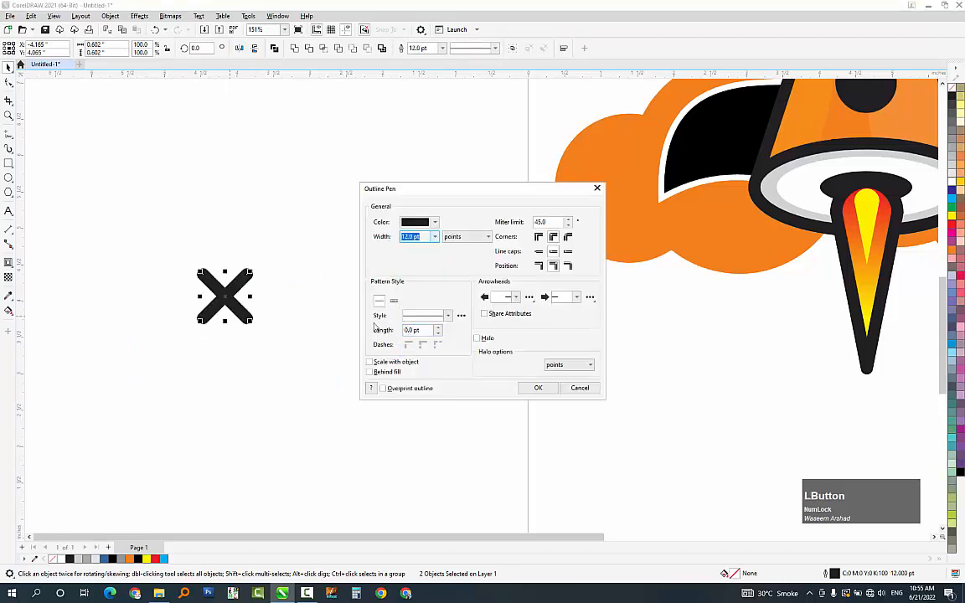
left_click(538, 389)
left_click_drag(250, 320, 632, 226)
right_click(954, 180)
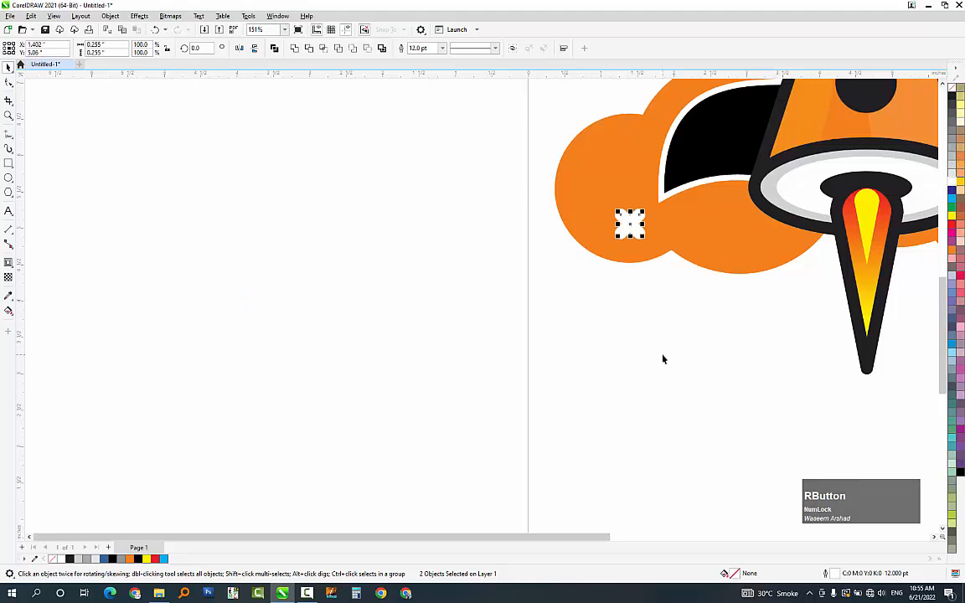
- Reduce the white X's outline width to 8 pt, then convert its strokes to objects and weld them into one shape
key("F12")
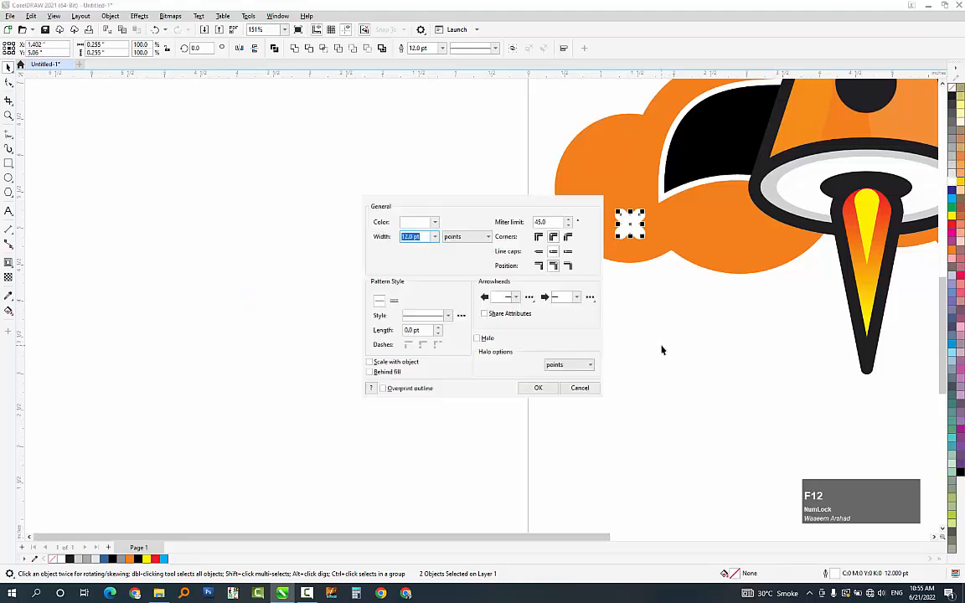
type("8")
key("Return")
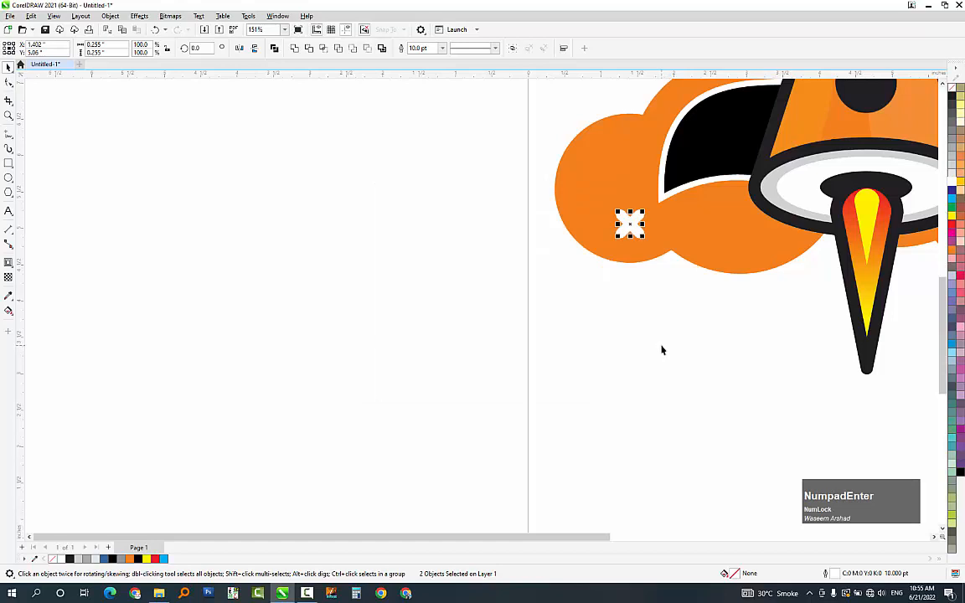
key("F12")
type("8")
key("Return")
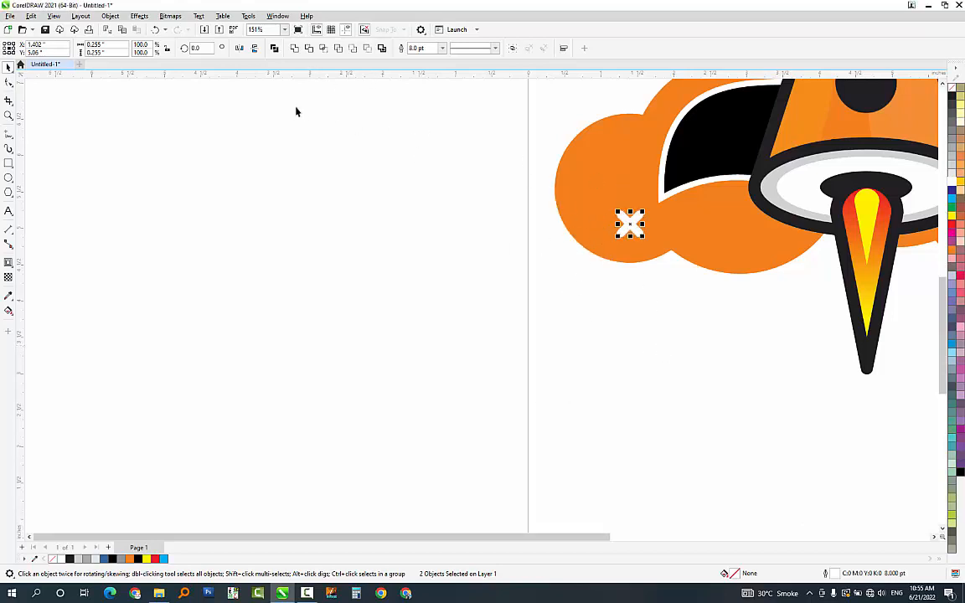
left_click(295, 47)
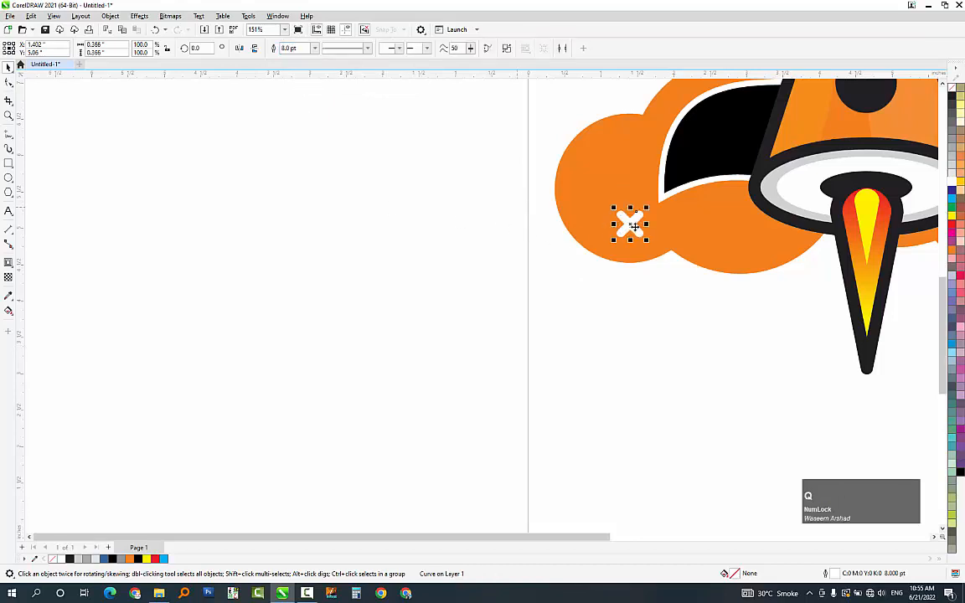
- Place three smaller copies of the white X, about 0.2 to 0.27 in wide, around the leftmost cloud lobe
left_click_drag(630, 223, 641, 158)
right_click(600, 178)
right_click(634, 150)
mouse_move(633, 151)
left_mouse_down()
mouse_move(634, 191)
mouse_move(625, 136)
left_mouse_up()
right_click(625, 137)
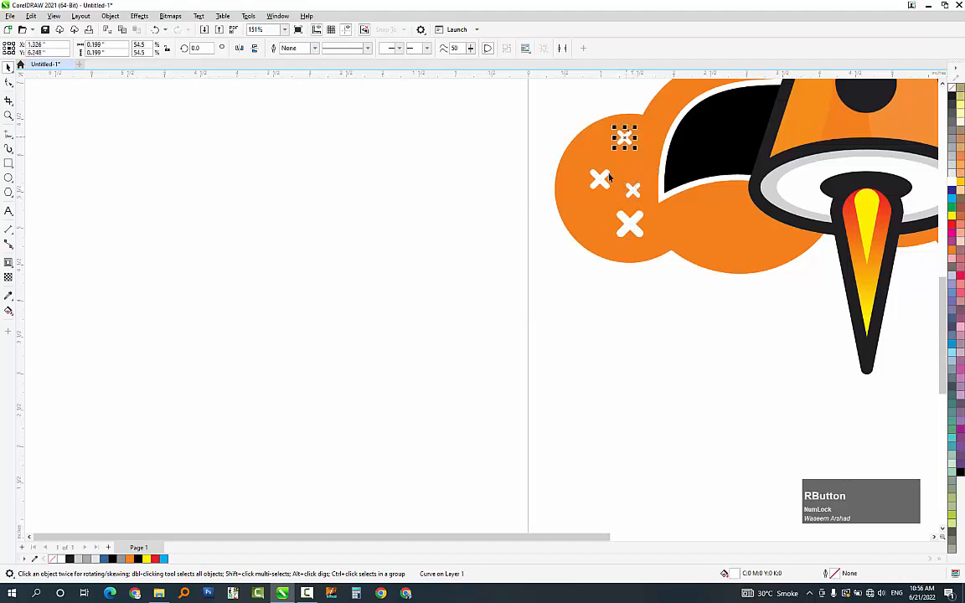
- Add three more white X copies around the left fin: one below its outer tip, one above it and a small one beside it
left_click(600, 170)
key("ctrl+z")
left_click_drag(599, 169, 677, 224)
right_click(679, 224)
left_click_drag(655, 114, 643, 163)
right_click(658, 123)
right_click(640, 151)
- Place two small white X copies, about 0.144 in wide, on the cloud lobe below the left fin
left_click_drag(643, 162, 726, 222)
right_click(726, 224)
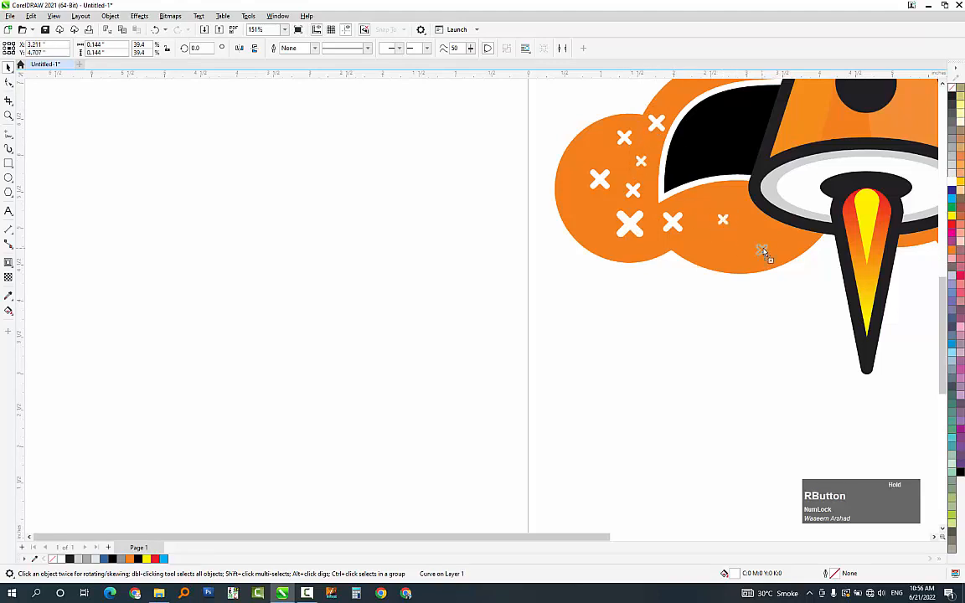
left_click_drag(763, 252, 764, 251)
- Copy three white X shapes of about 0.144, 0.268 and 0.2 in along the upper part of the right cloud
scroll(538, 258, "down", 2)
key("F2")
left_click_drag(771, 111, 558, 298)
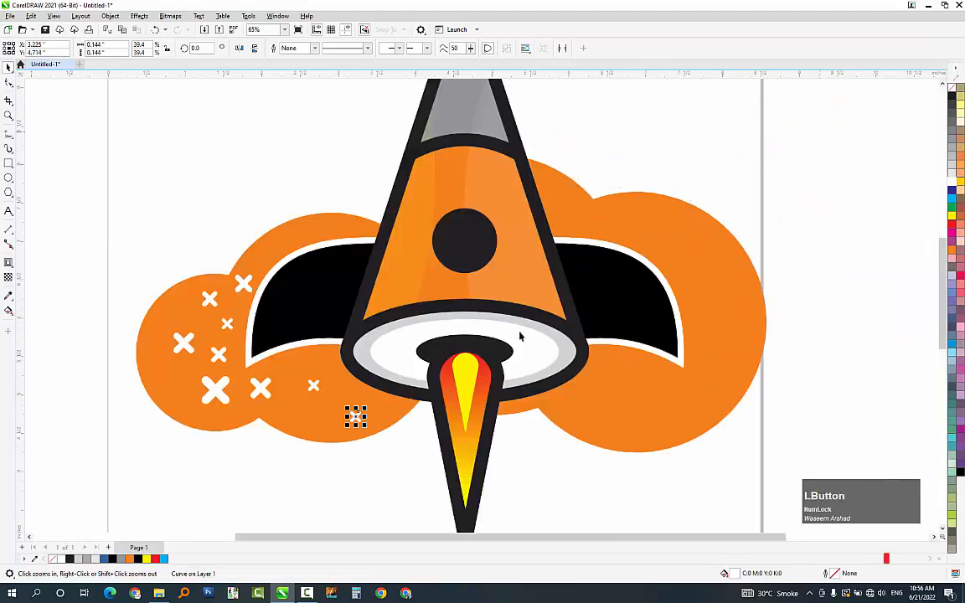
key("Escape")
left_click_drag(315, 389, 611, 221)
right_click(571, 209)
key("ctrl+z")
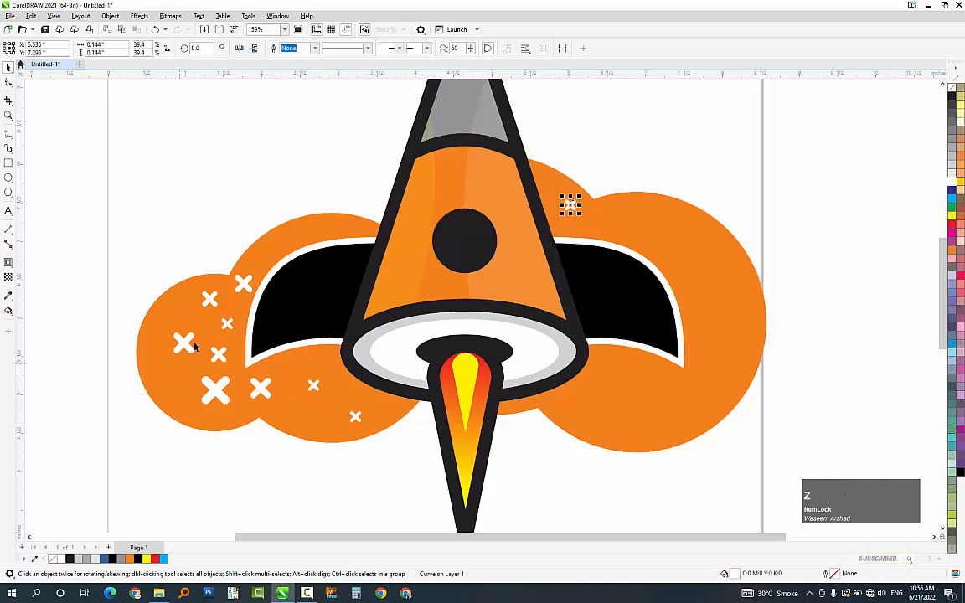
left_click_drag(190, 343, 631, 217)
right_click(631, 216)
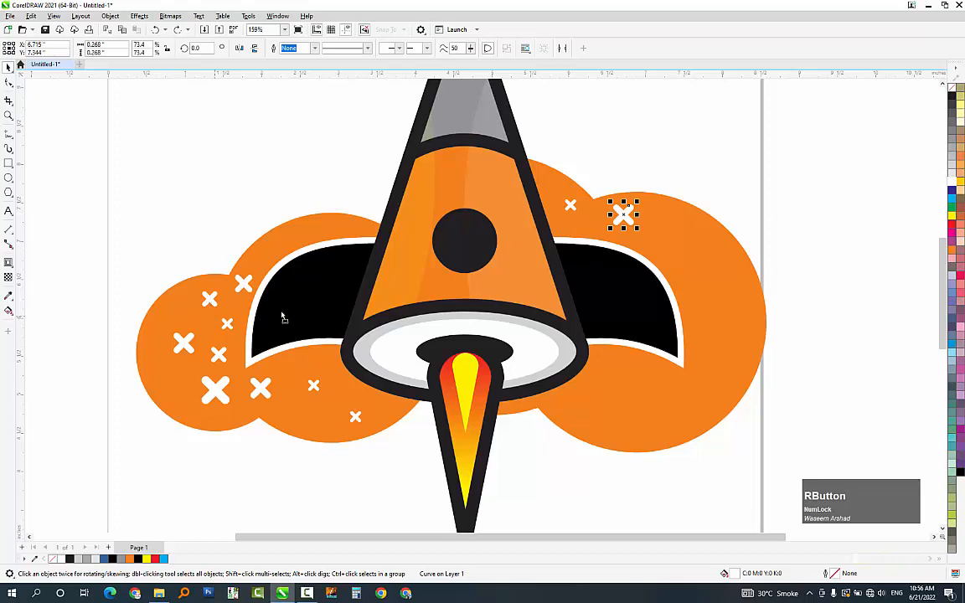
left_click_drag(218, 354, 669, 236)
right_click(668, 236)
- Add a small and a large white X copy near the outer edge of the right cloud
left_click_drag(231, 329, 621, 304)
key("ctrl+z")
left_click_drag(227, 324, 679, 213)
left_click_drag(704, 280, 702, 277)
right_click(702, 277)
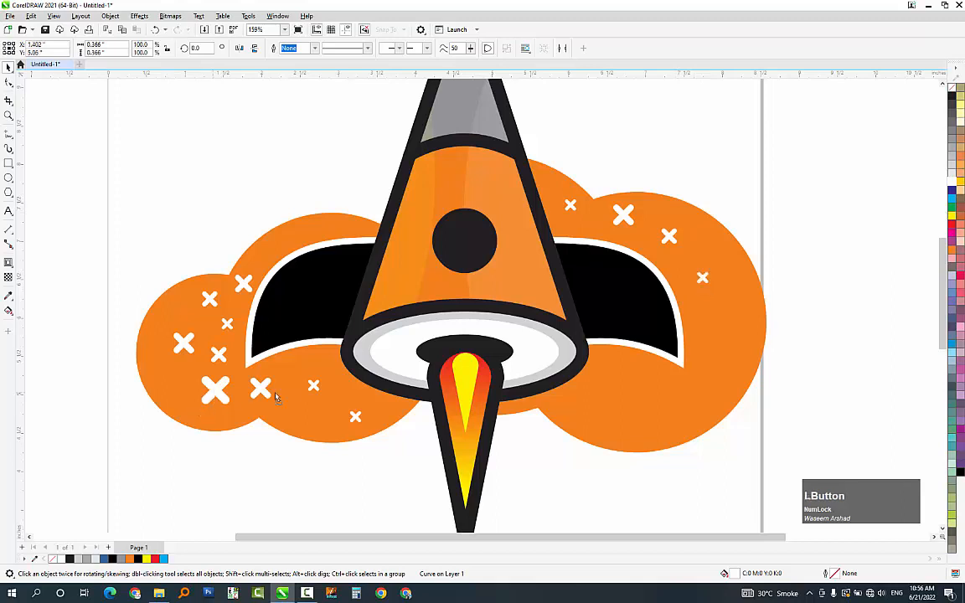
left_click_drag(267, 393, 725, 337)
- Scatter four white X copies, three small and one medium, across the cloud area below the right fin
left_click_drag(312, 388, 625, 371)
right_click(625, 370)
left_click_drag(355, 419, 651, 407)
right_click(652, 406)
left_click_drag(260, 393, 700, 402)
right_click(700, 402)
left_click_drag(227, 325, 561, 402)
right_click(560, 402)
- Try moving the rocket group away from the cloud and undo the move
scroll(422, 368, "down", 1)
scroll(353, 268, "down", 3)
key("Escape")
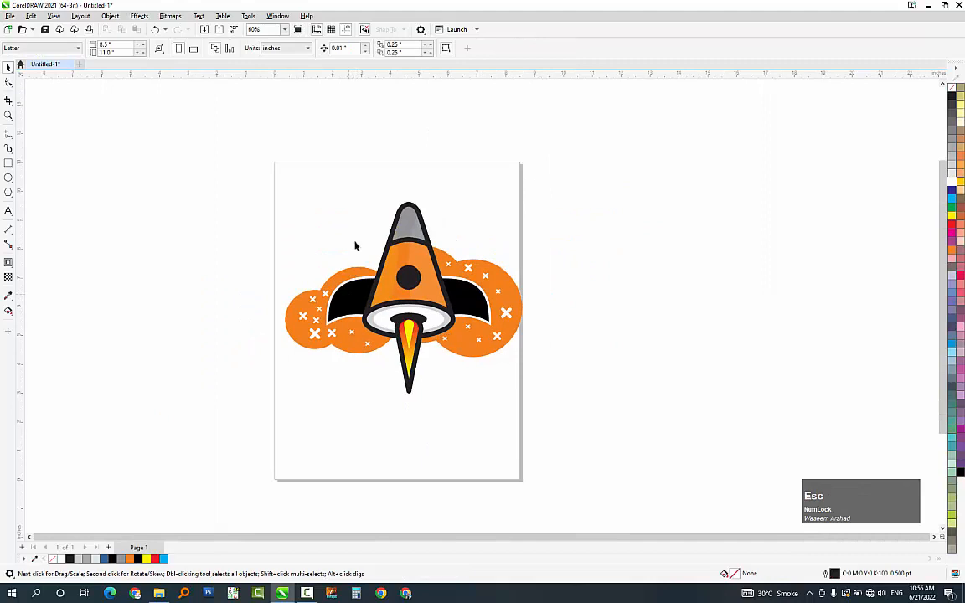
left_click_drag(615, 147, 194, 427)
left_click(567, 243)
left_click_drag(643, 225, 226, 380)
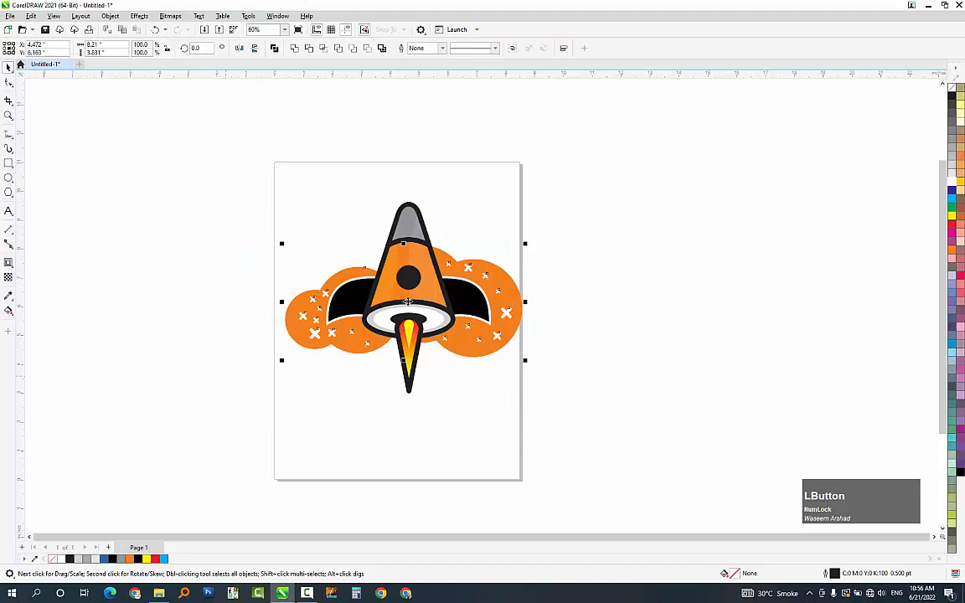
left_click(369, 276)
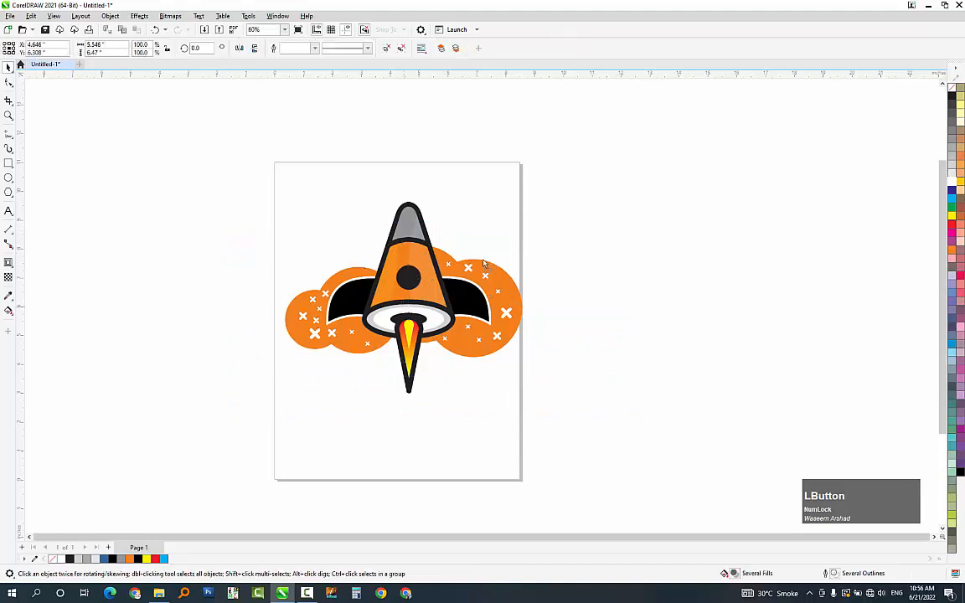
left_click_drag(395, 307, 719, 235)
key("ctrl+z")
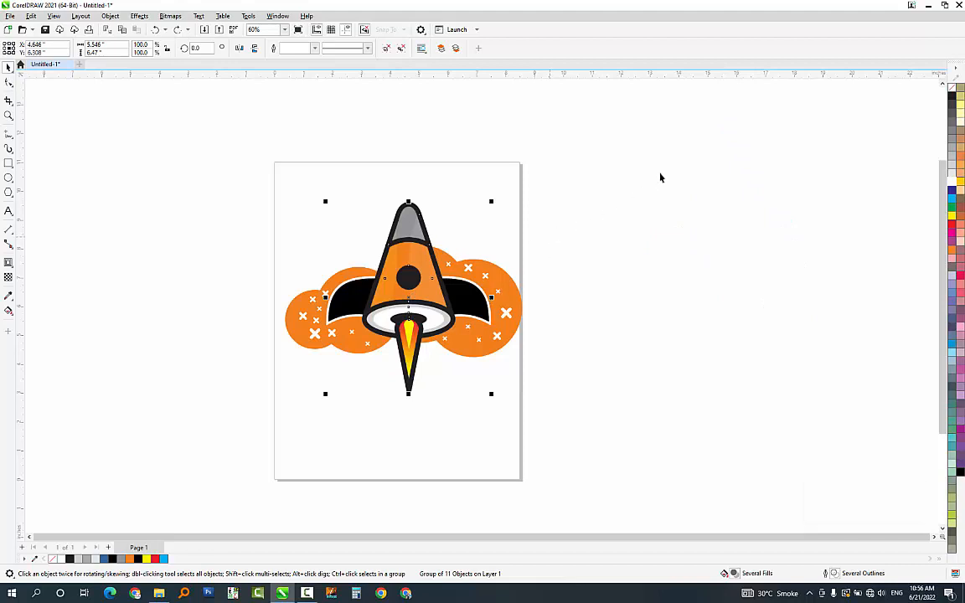
- Group the orange cloud with its white crosses, leaving out the rocket, and undo a trial narrowing of the group
left_click_drag(660, 173, 185, 463)
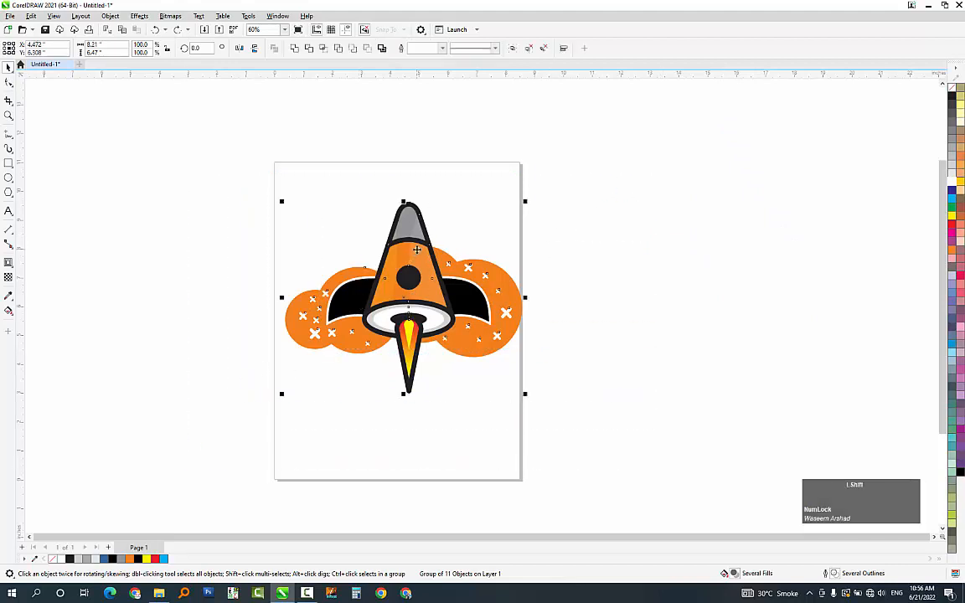
key("ctrl+g")
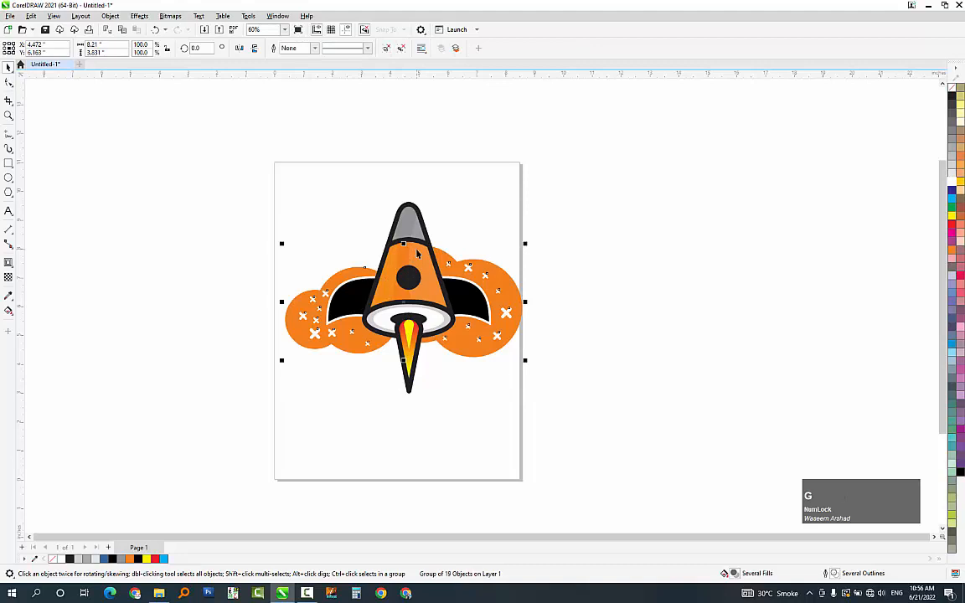
left_click_drag(527, 304, 511, 304)
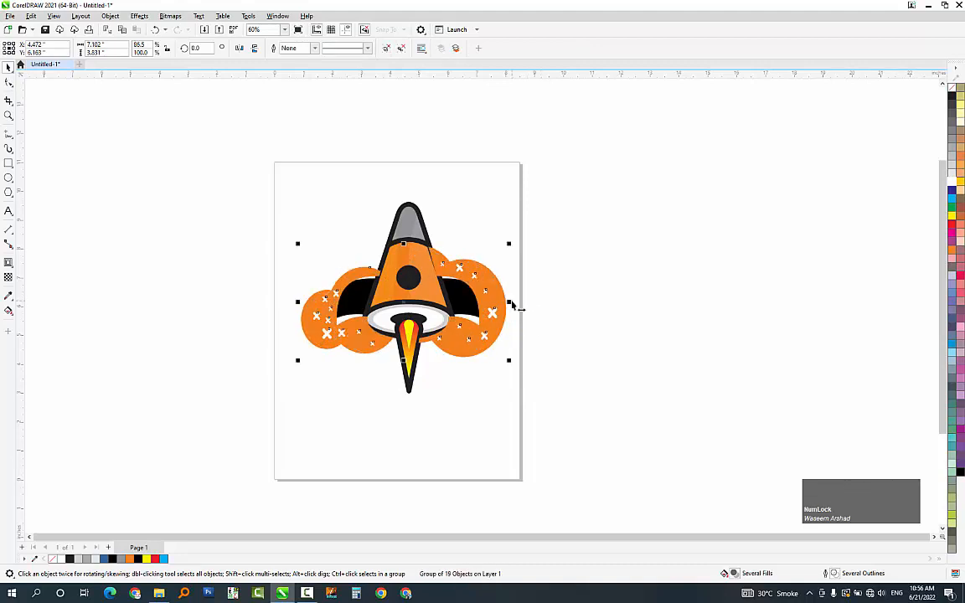
key("ctrl+z")
left_click(574, 168)
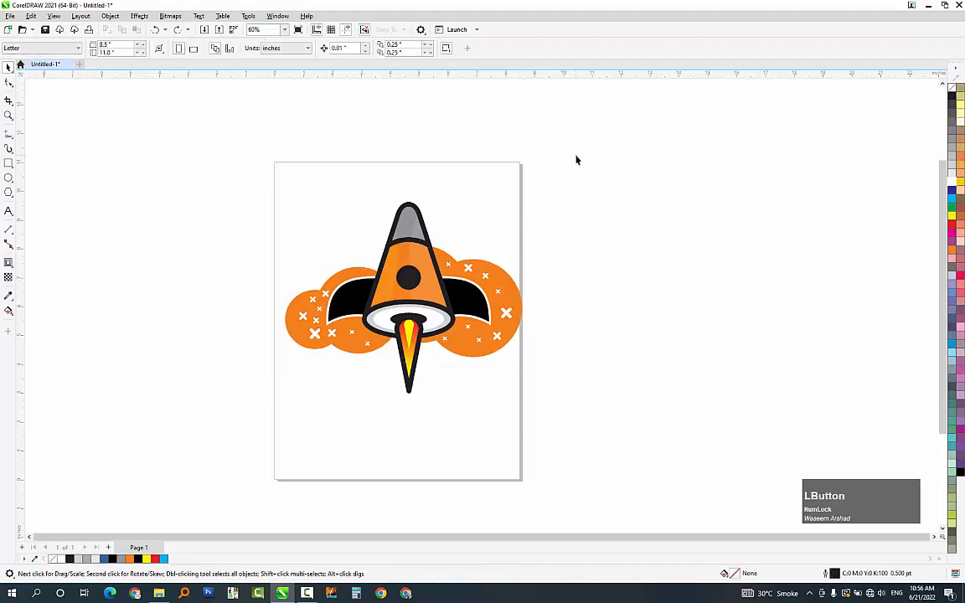
- Group the rocket with the cloud and scale the whole artwork down to about 7.17 in wide
left_click_drag(180, 443, 184, 440)
left_click_drag(530, 403, 513, 392)
- Rotate the grouped rocket artwork 30° clockwise
left_click(429, 286)
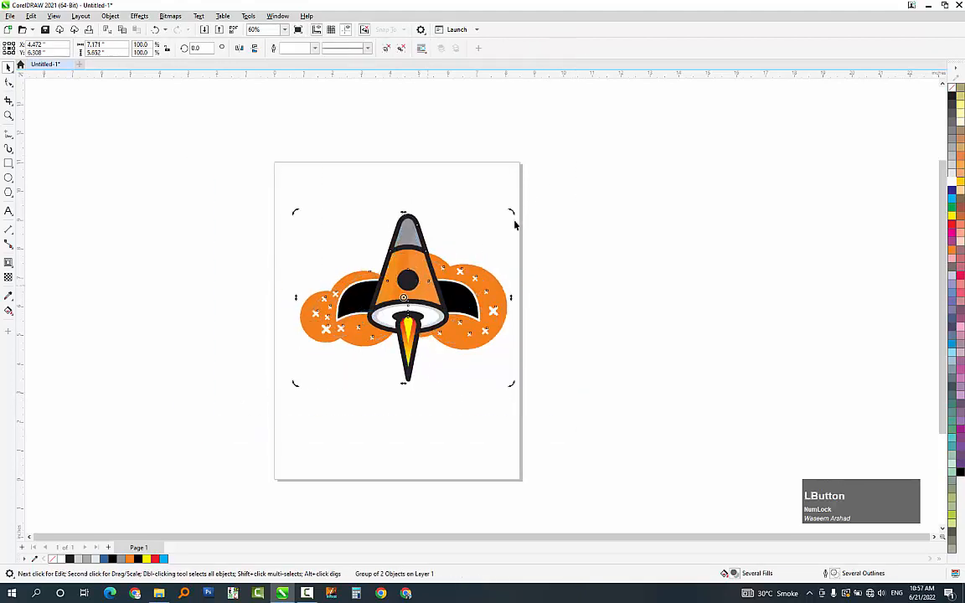
left_click_drag(513, 218, 534, 280)
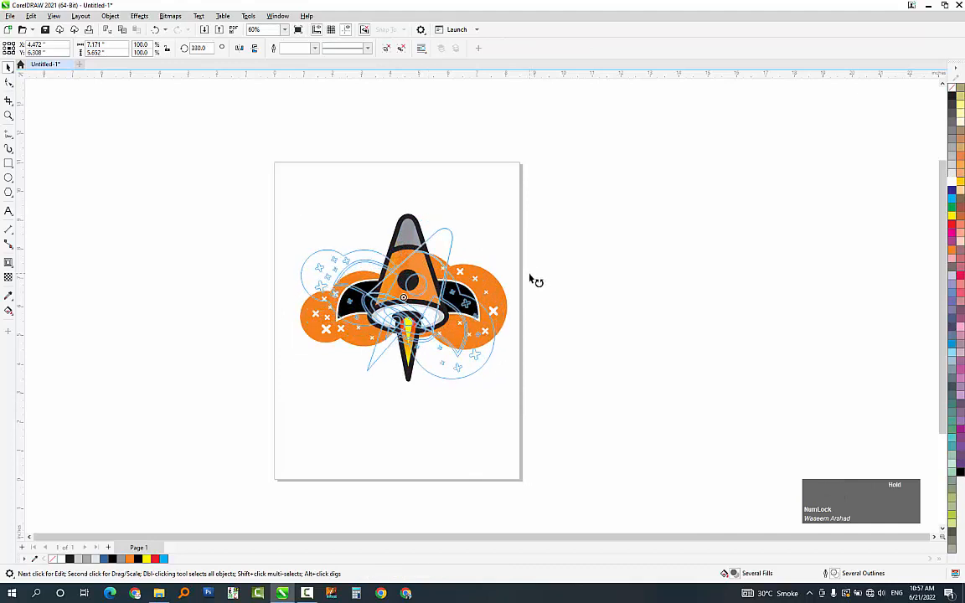
left_click(540, 344)
left_click(478, 369)
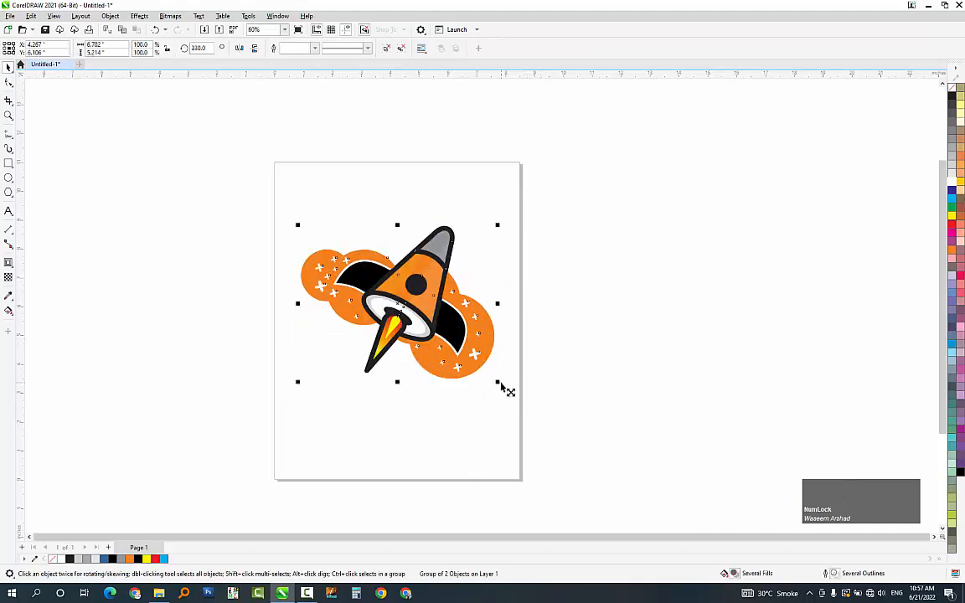
- Try shrinking the rotated artwork to about 6.05 in wide, centring it on the page and shrinking it further to about 4.5 in
left_click_drag(501, 386, 486, 381)
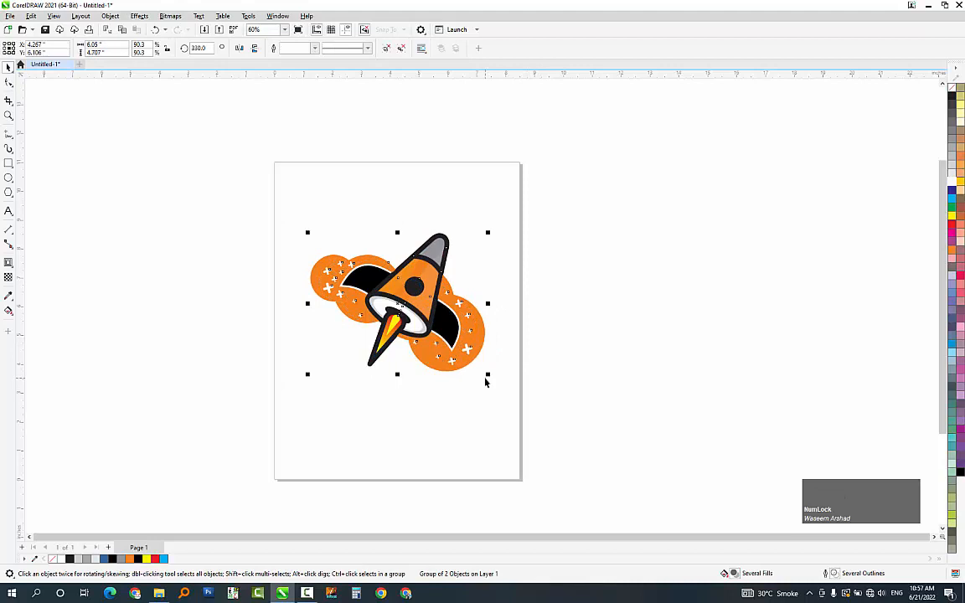
key("p")
left_click(550, 300)
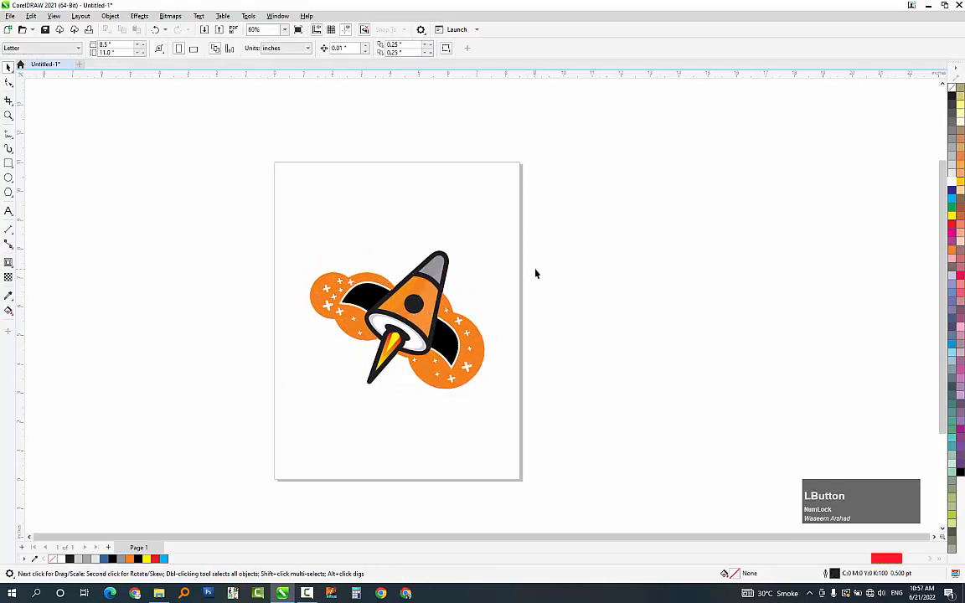
left_click(453, 335)
mouse_move(487, 391)
left_mouse_down()
mouse_move(468, 386)
mouse_move(475, 392)
left_mouse_up()
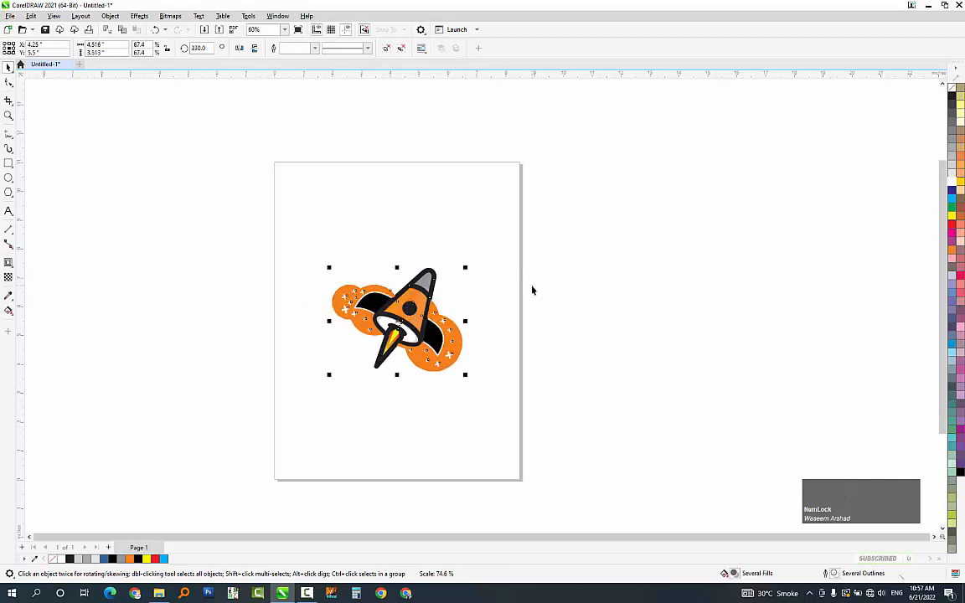
- Undo the last resizing and page-centring changes of the rotated artwork
scroll(508, 252, "down", 1)
key("F2")
key("z")
key("ctrl+z")
key("ctrl+z")
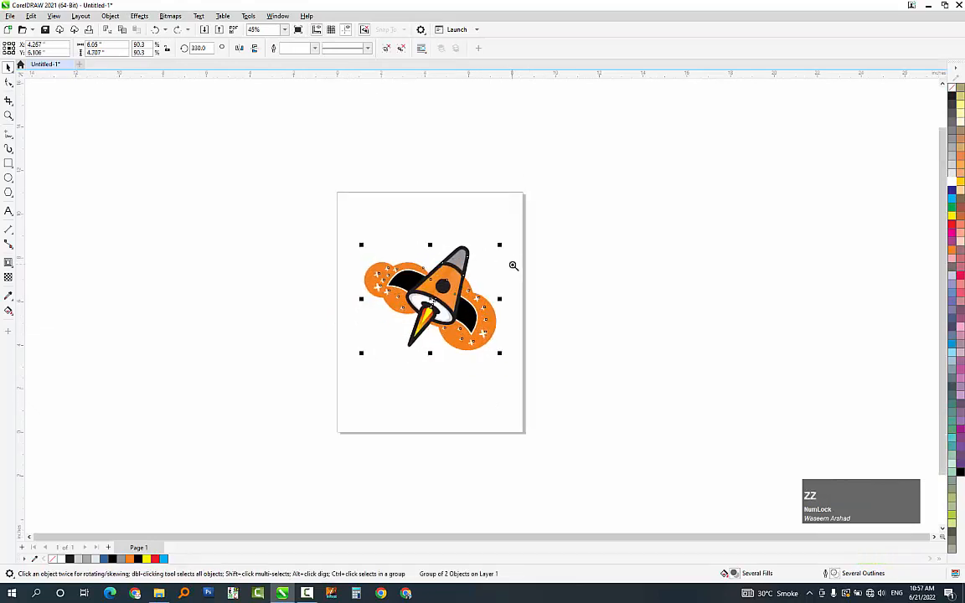
key("ctrl+z")
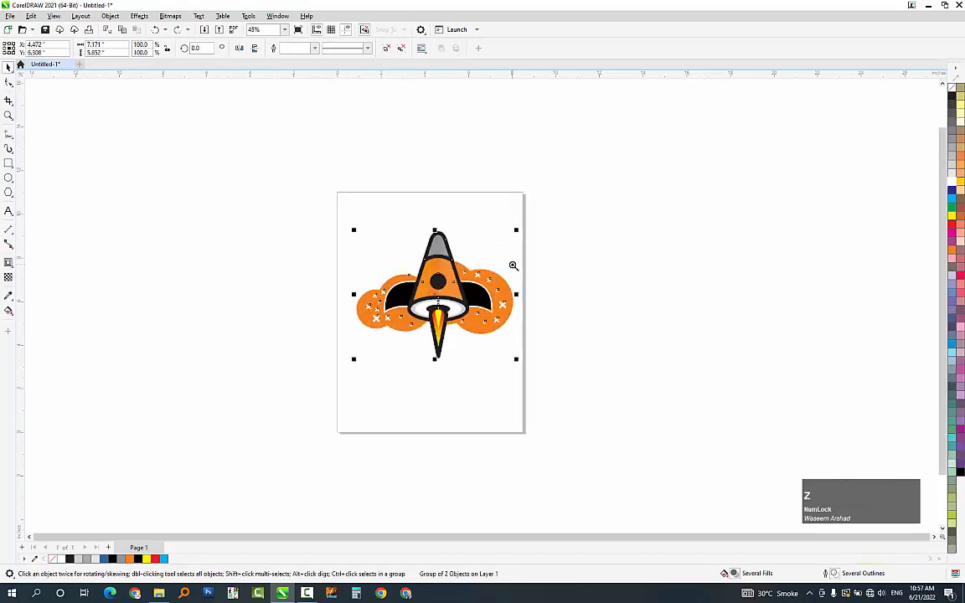
key("ctrl+shift+z")
- Show the finished rocket artwork in a full-screen preview
left_click(543, 276)
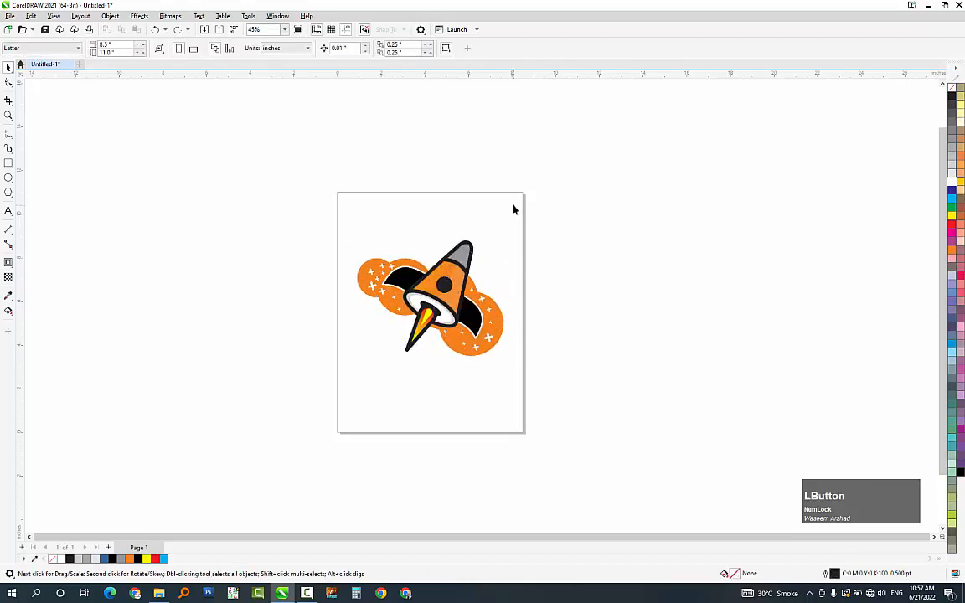
left_click_drag(335, 420, 336, 419)
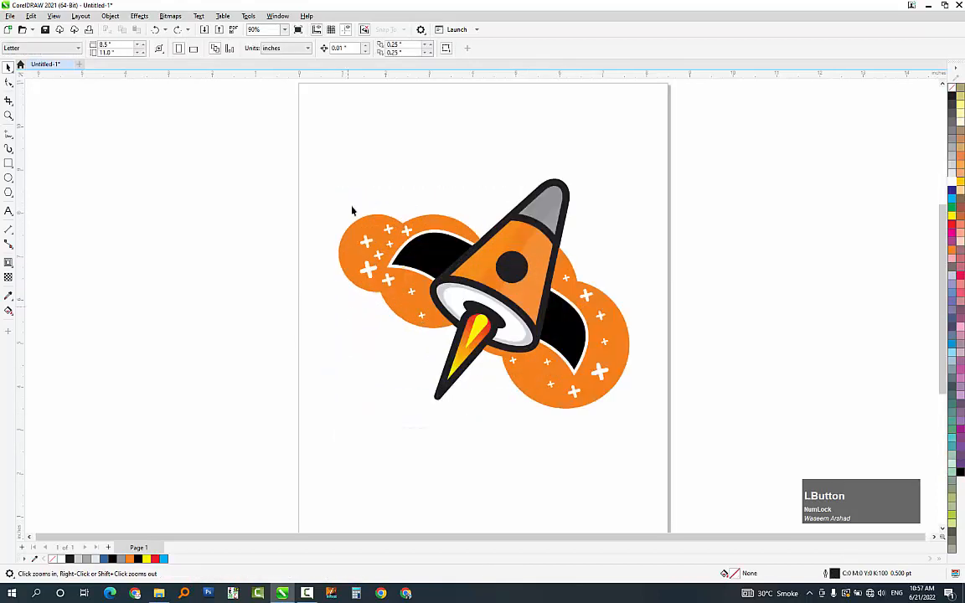
left_click(298, 30)
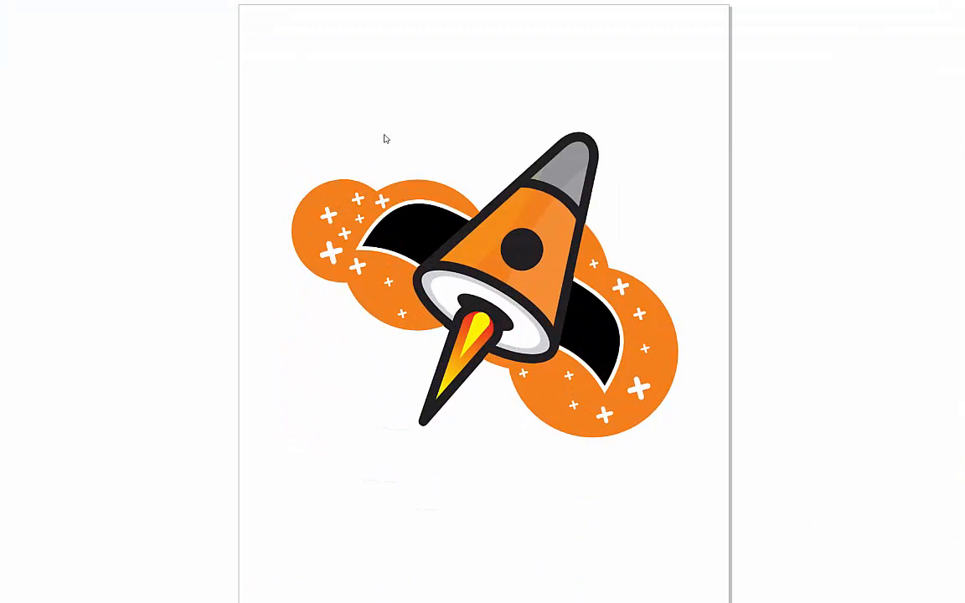